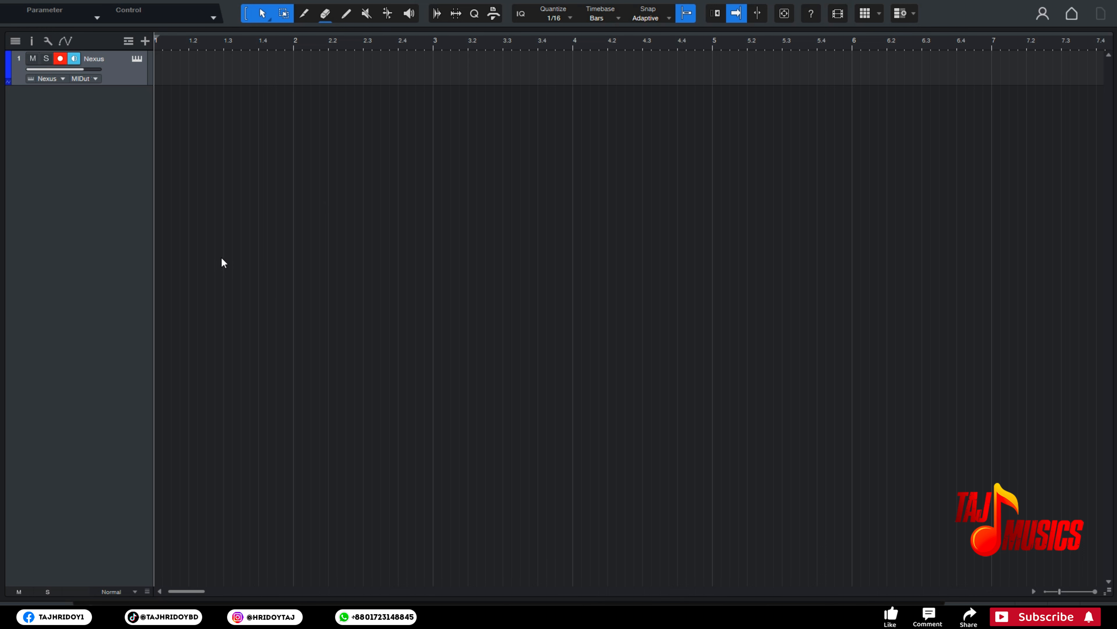
- Open the Nexus track's instrument and browse the folders to list the Guitar presets of Studio Production 1
left_click(136, 59)
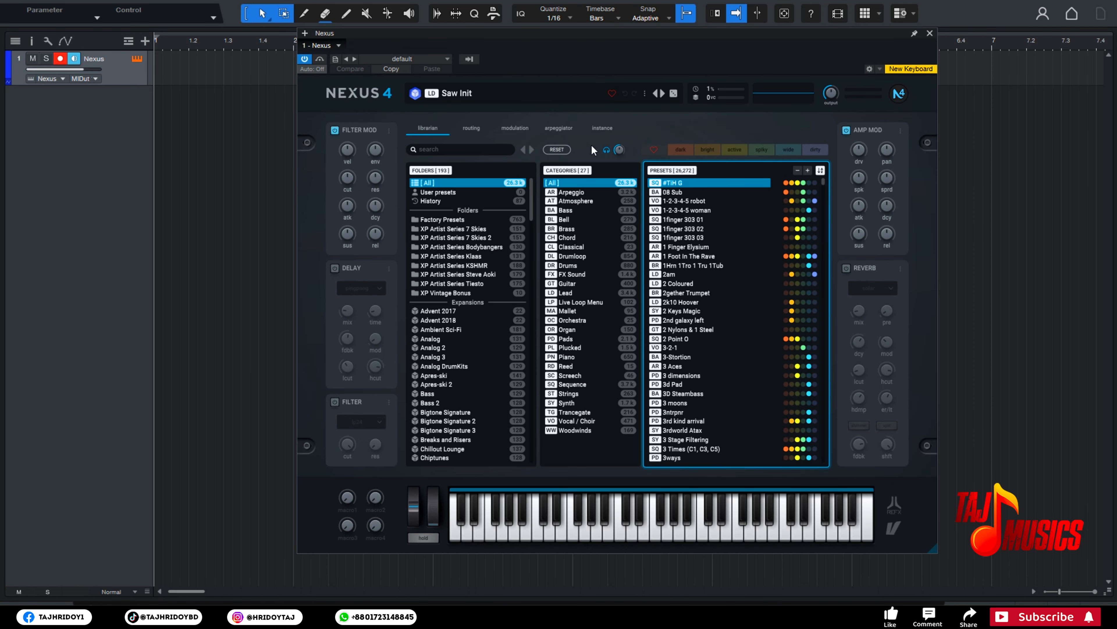
left_click_drag(493, 38, 378, 33)
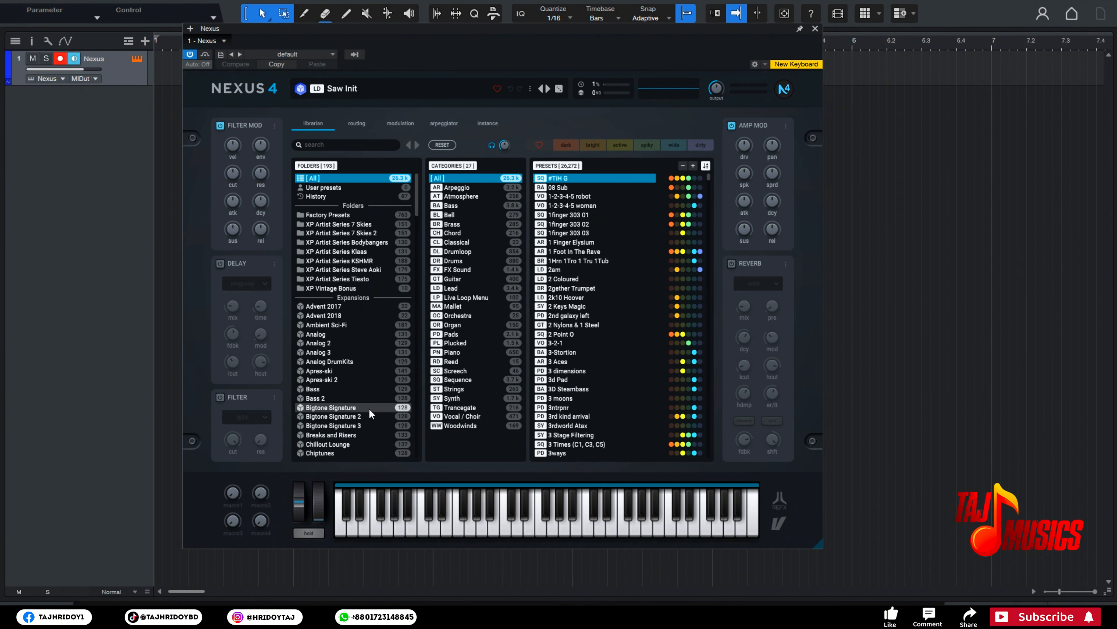
scroll(340, 334, "down", 20)
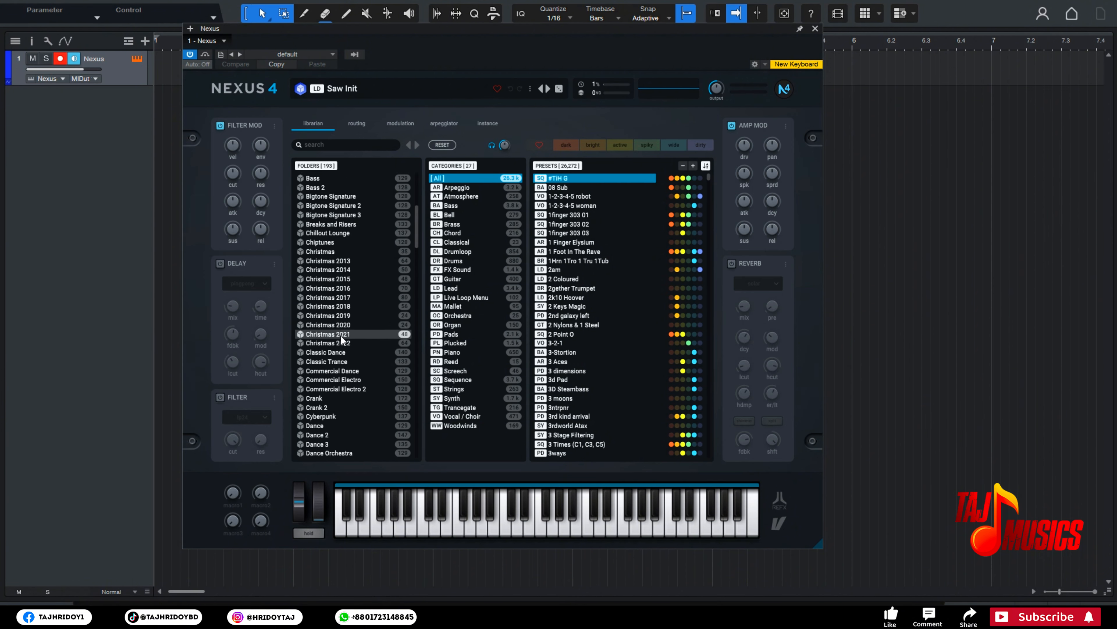
scroll(340, 337, "up", 6)
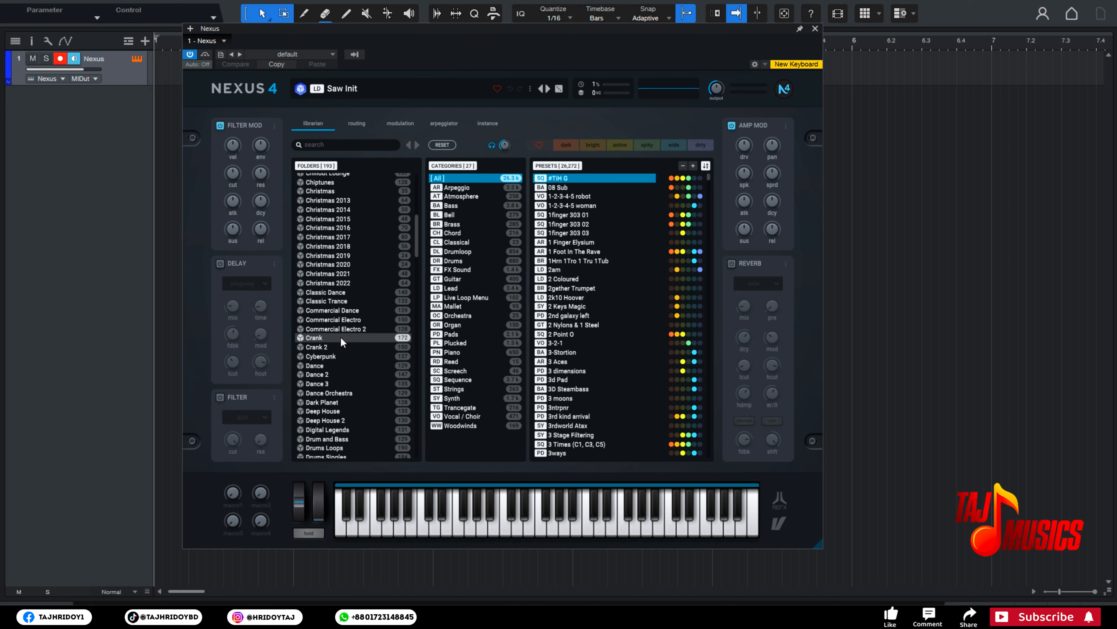
scroll(341, 337, "down", 10)
scroll(382, 312, "down", 5)
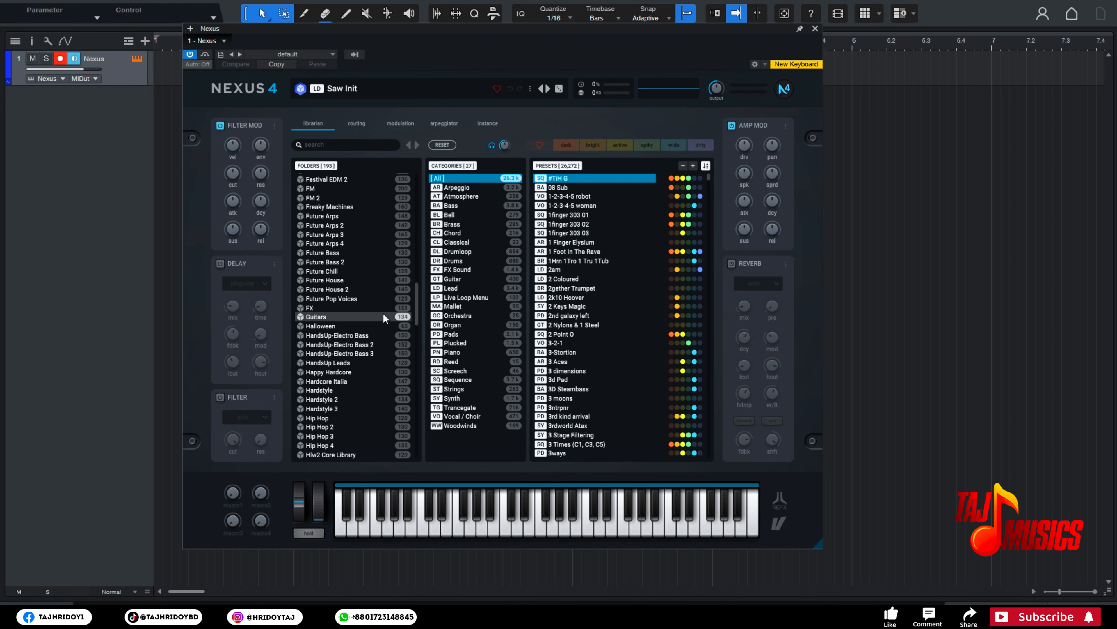
scroll(352, 378, "down", 10)
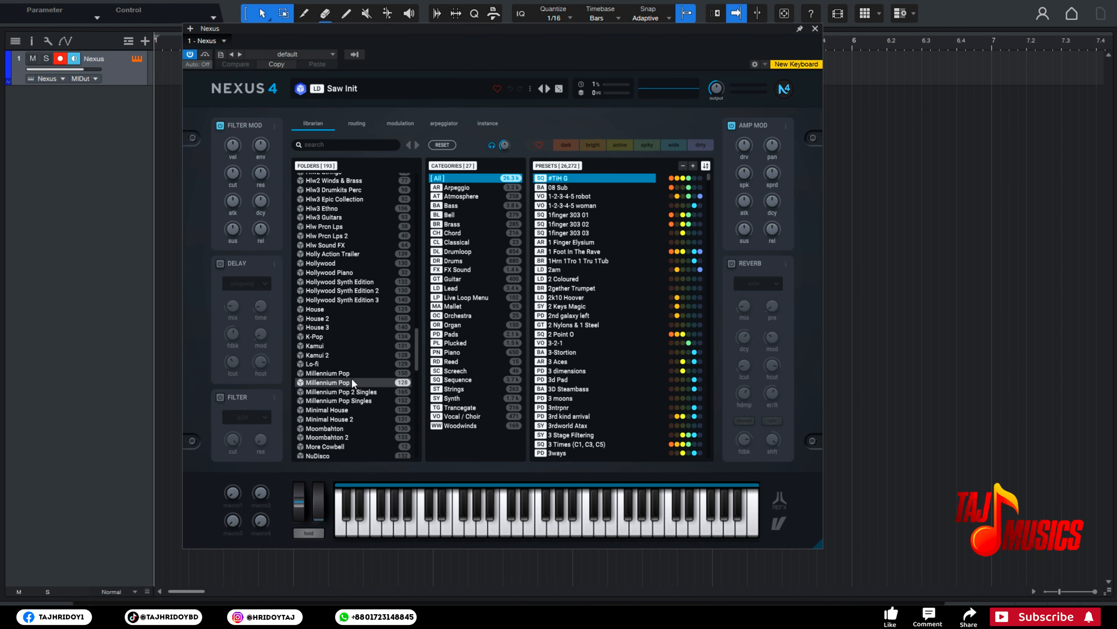
scroll(352, 378, "down", 10)
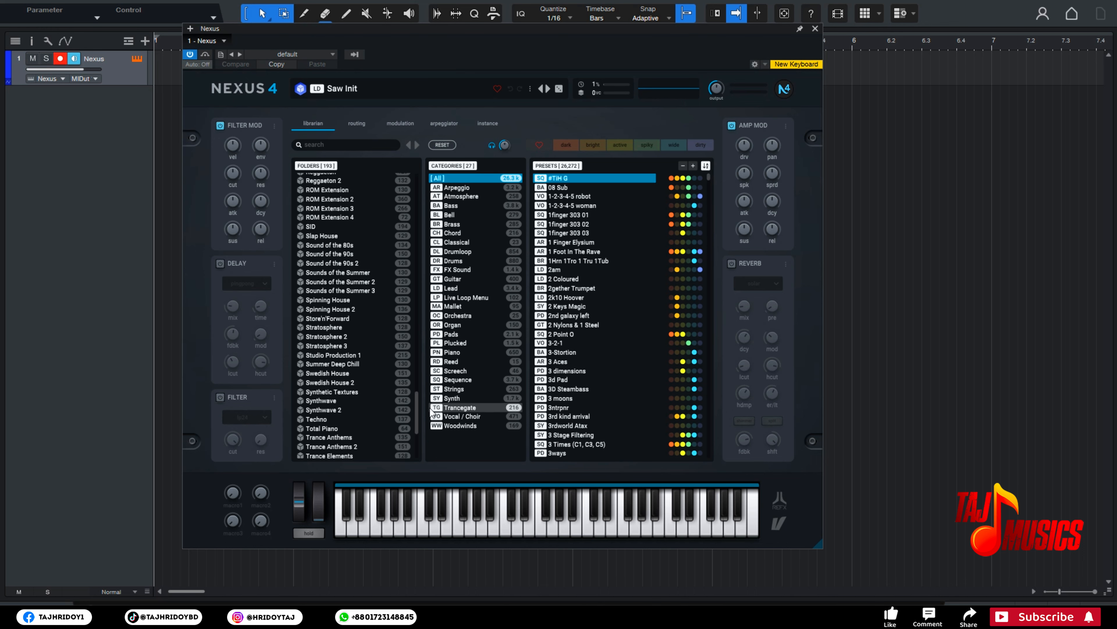
left_click_drag(419, 416, 444, 420)
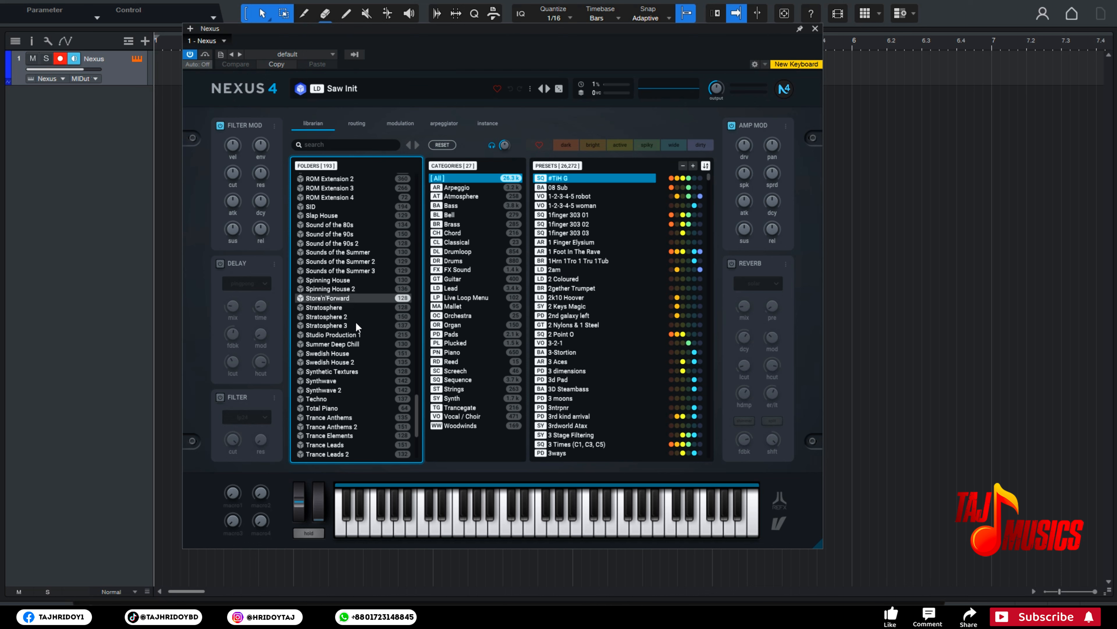
left_click(350, 336)
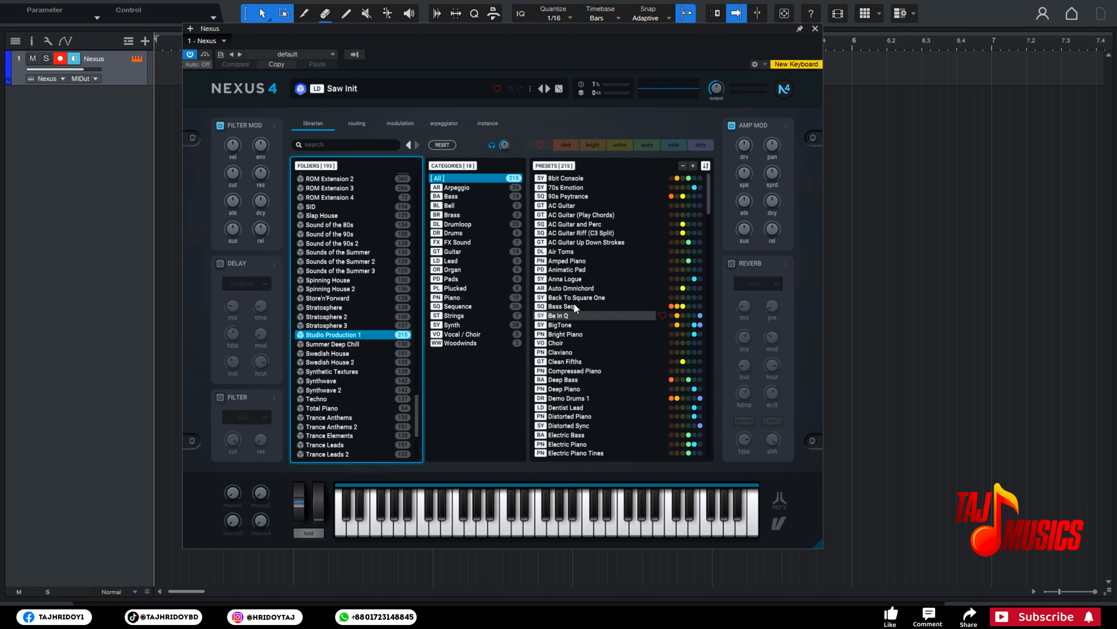
left_click(452, 251)
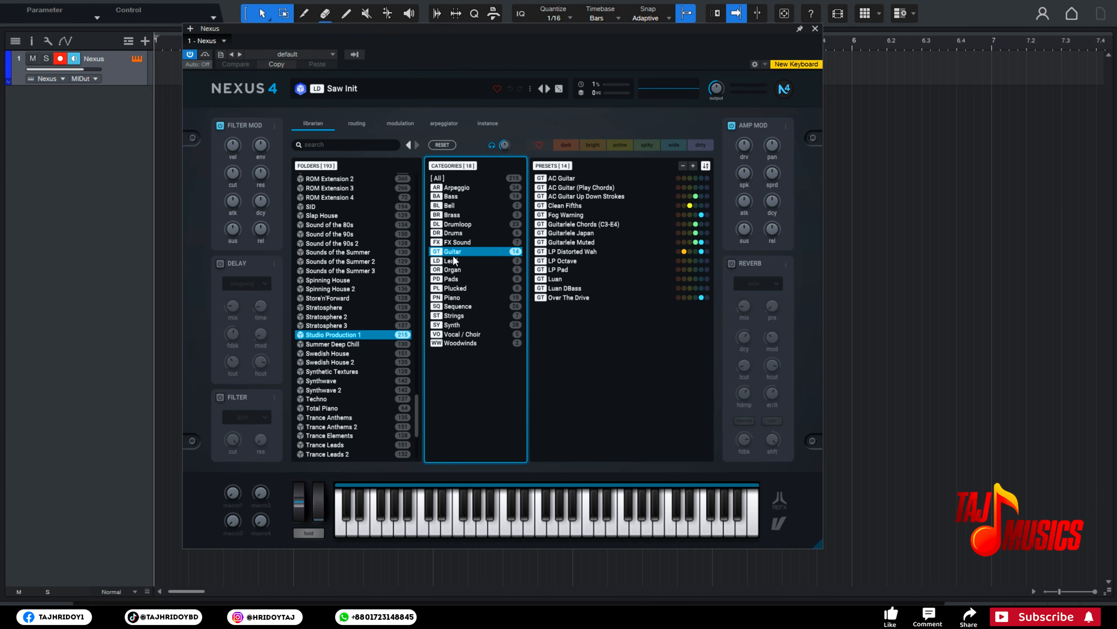
- Audition several guitar presets, load the Luan preset and close the instrument window
left_click(587, 215)
left_click(589, 233)
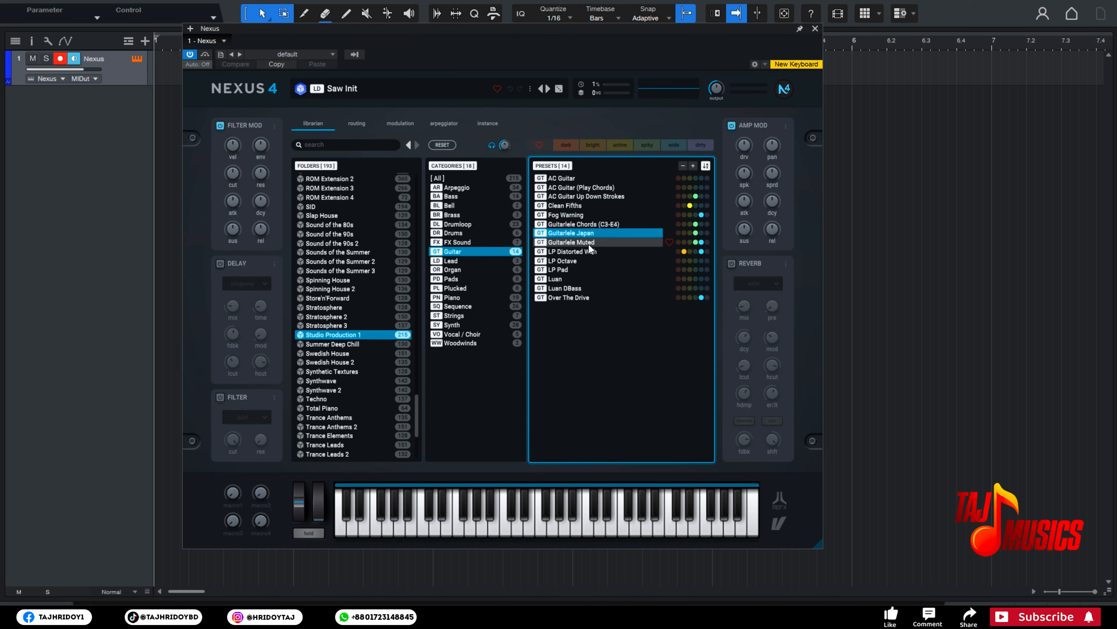
left_click(586, 242)
left_click(567, 261)
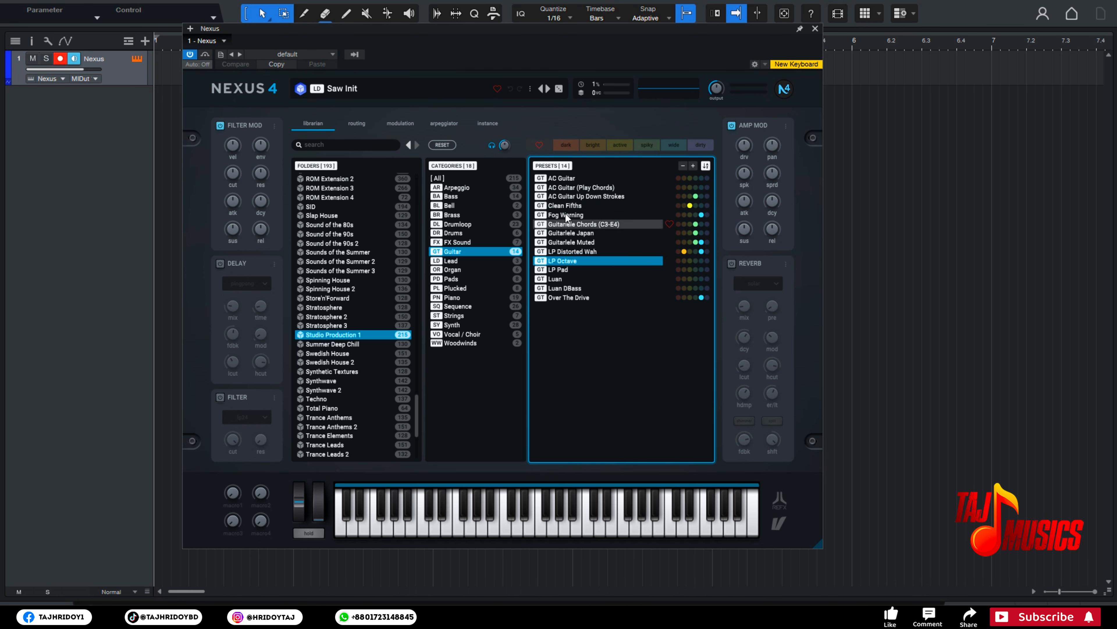
left_click(567, 179)
left_click(573, 297)
left_click(575, 267)
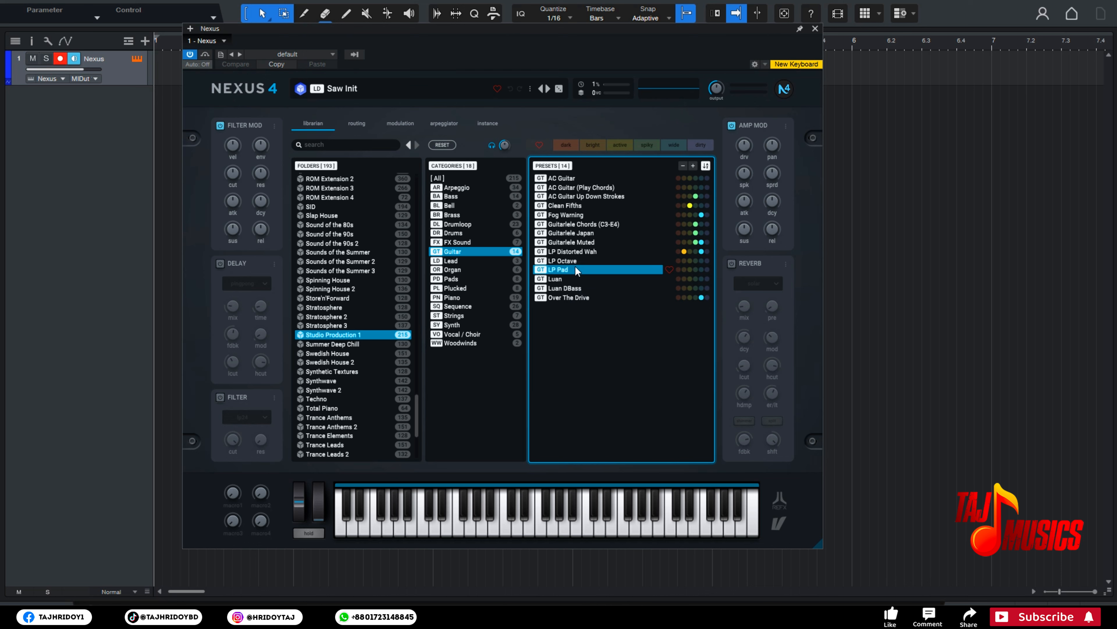
left_click(572, 277)
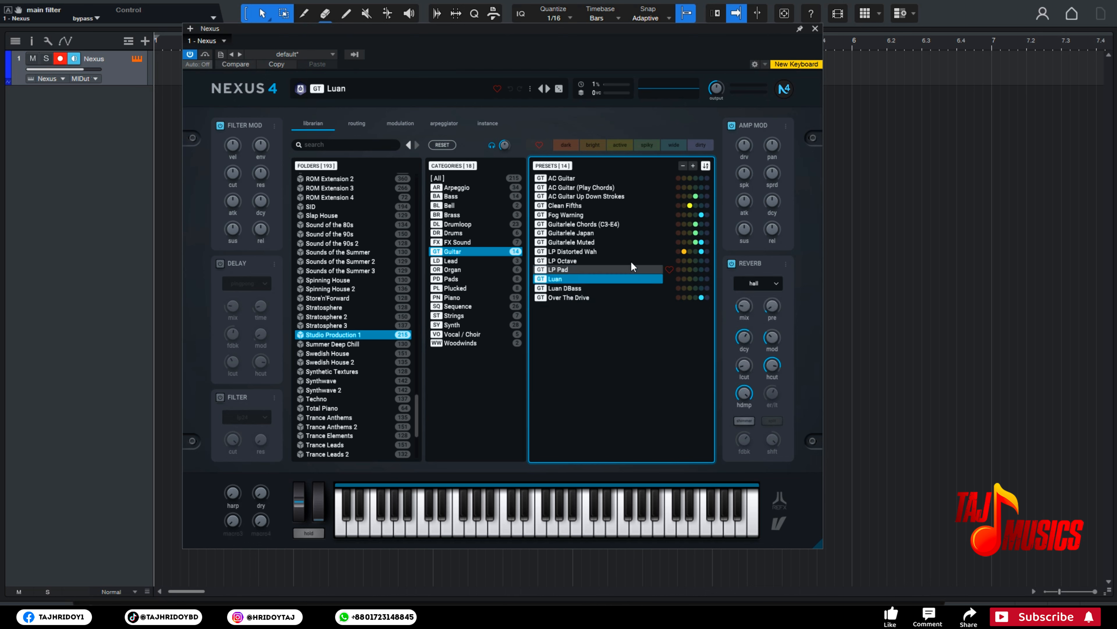
left_click(815, 29)
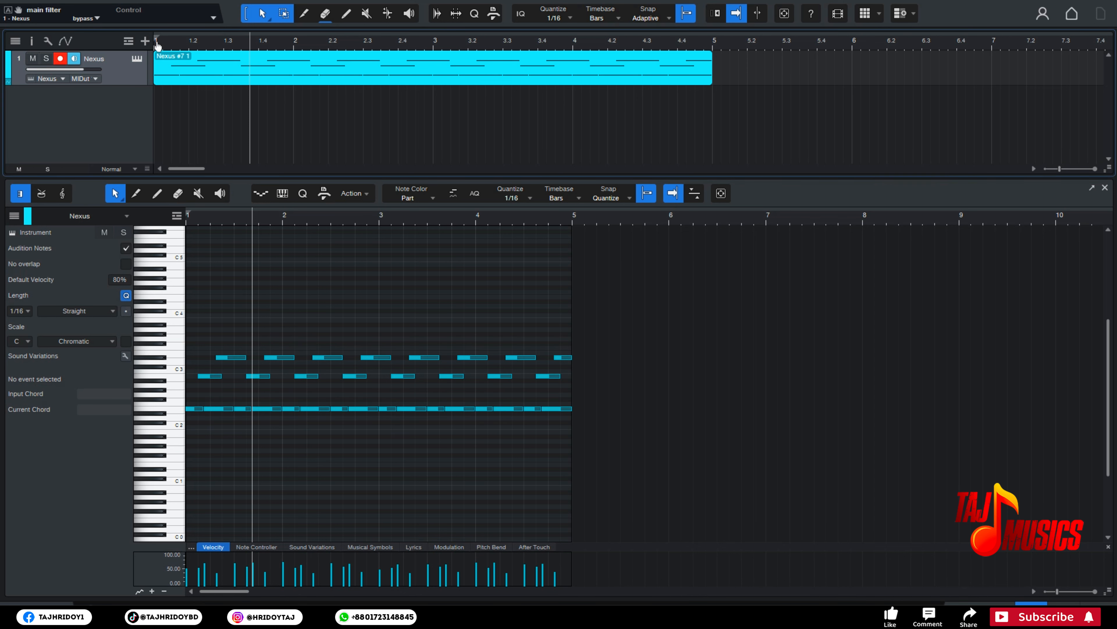
- Play the recorded Nexus clip from the start of the song
key("comma")
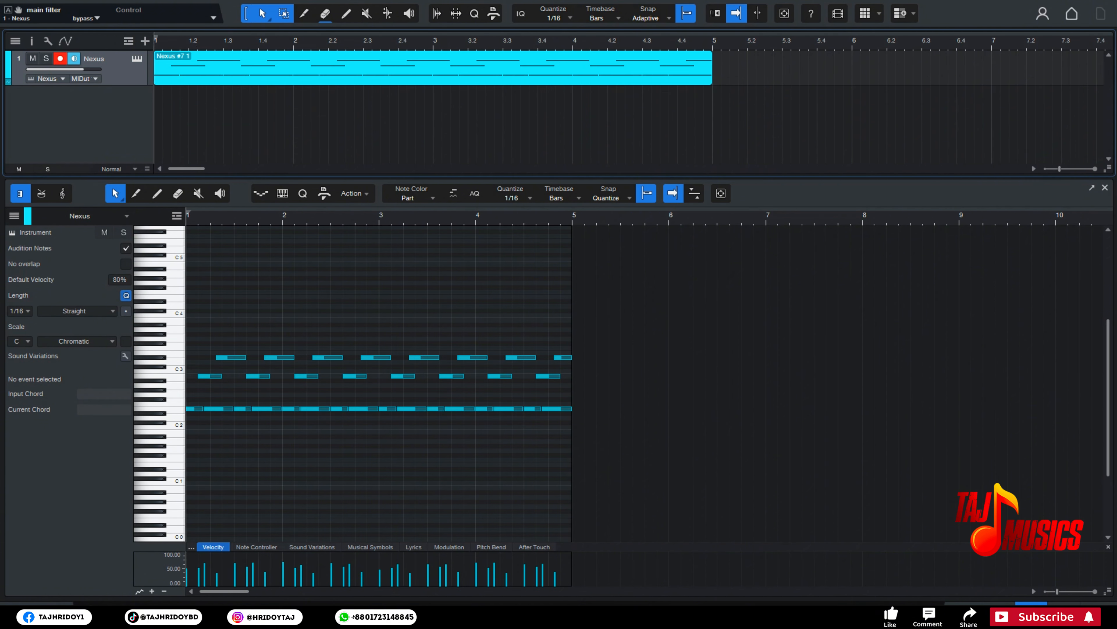
key("space")
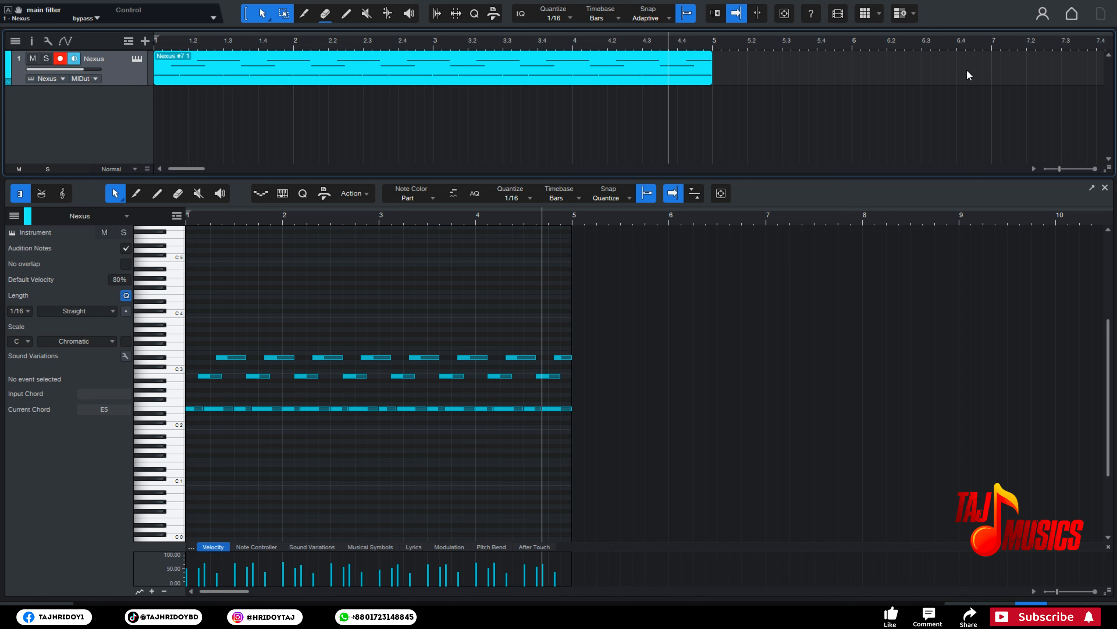
- Duplicate the Nexus clip nine times end to end, filling the track up to bar 41, and close the note editor
left_click_drag(844, 177, 836, 392)
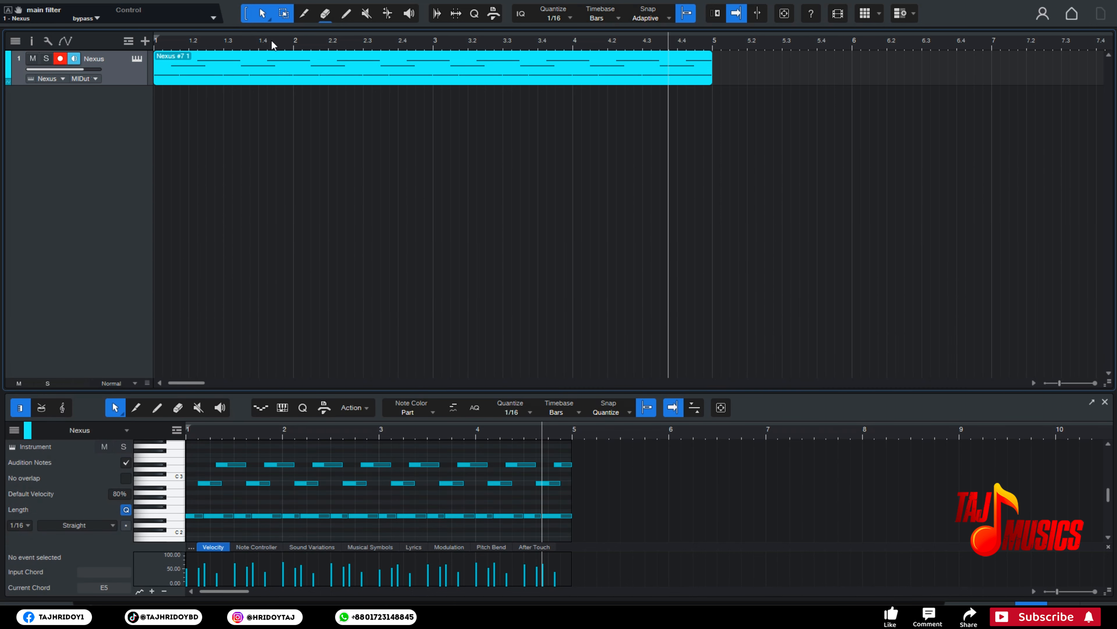
scroll(271, 44, "down", 5)
left_click(226, 78)
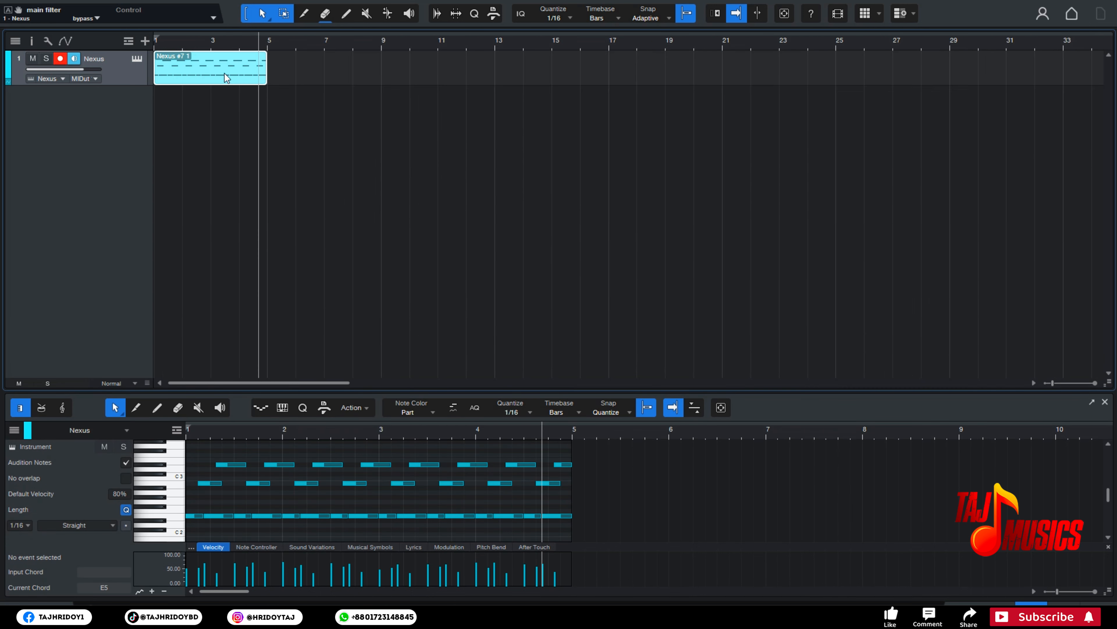
key("d")
key("d")
key("d")
key("d")
key("d")
key("d")
key("d")
key("d")
key("d")
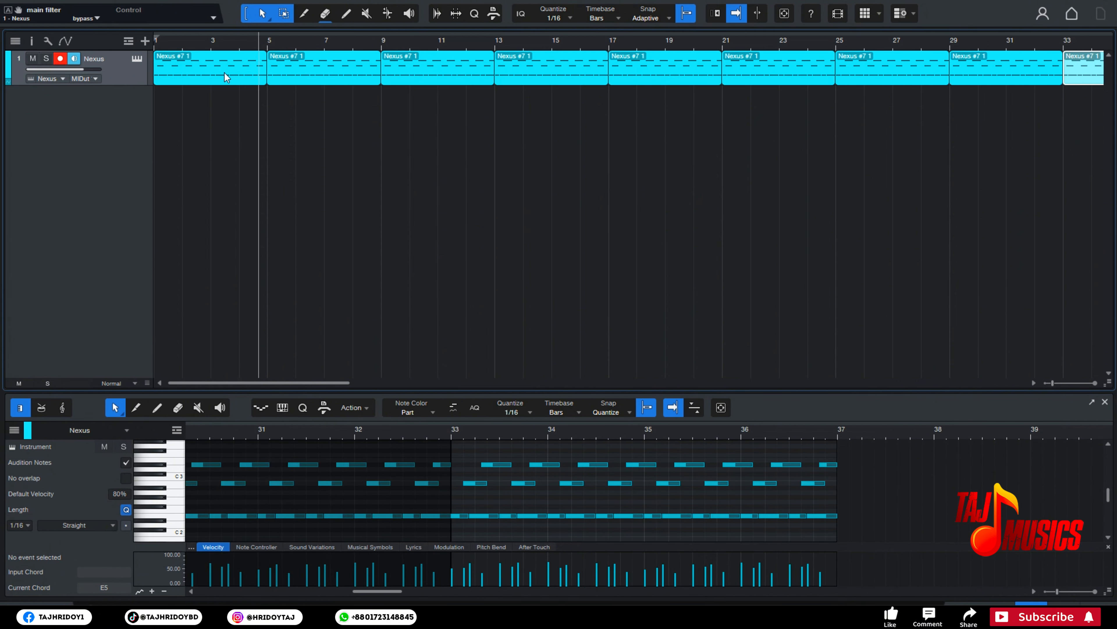
scroll(257, 47, "down", 4)
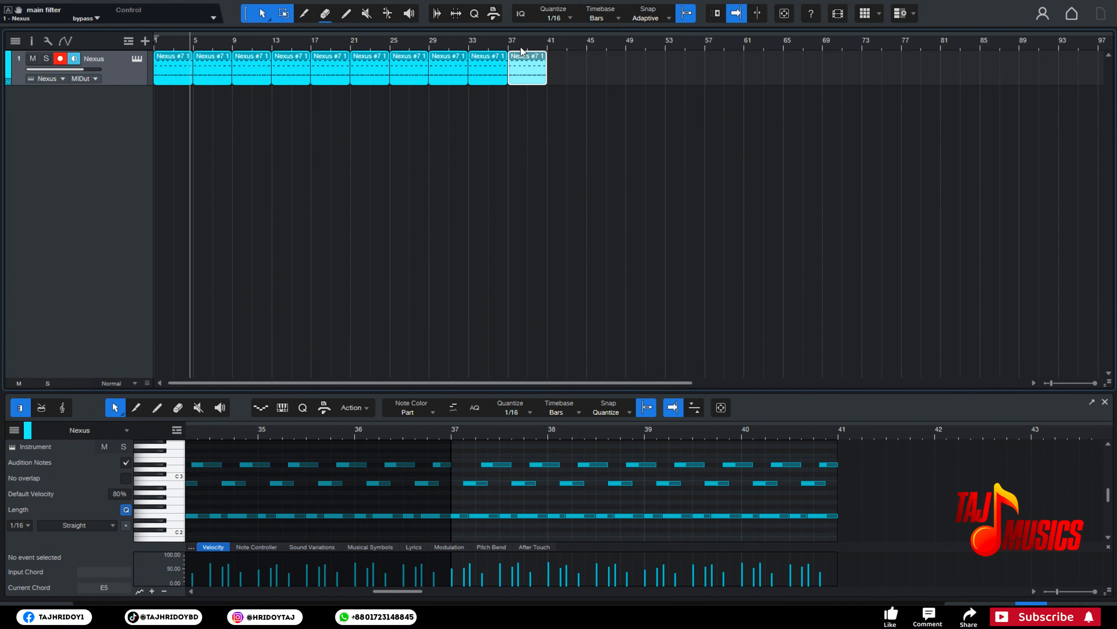
left_click(437, 124)
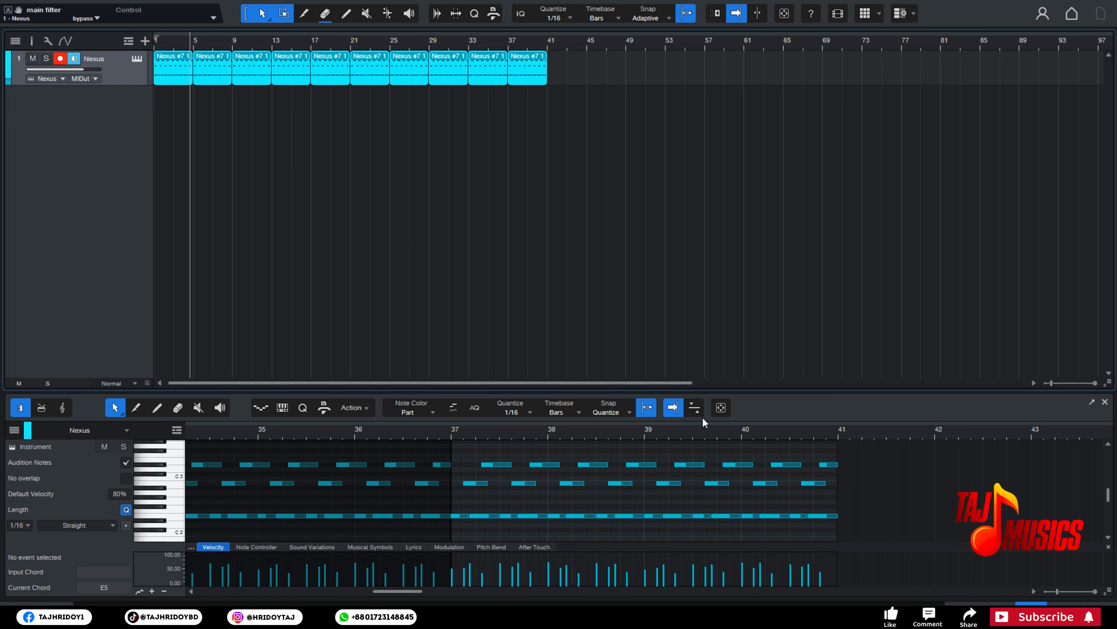
key("F2")
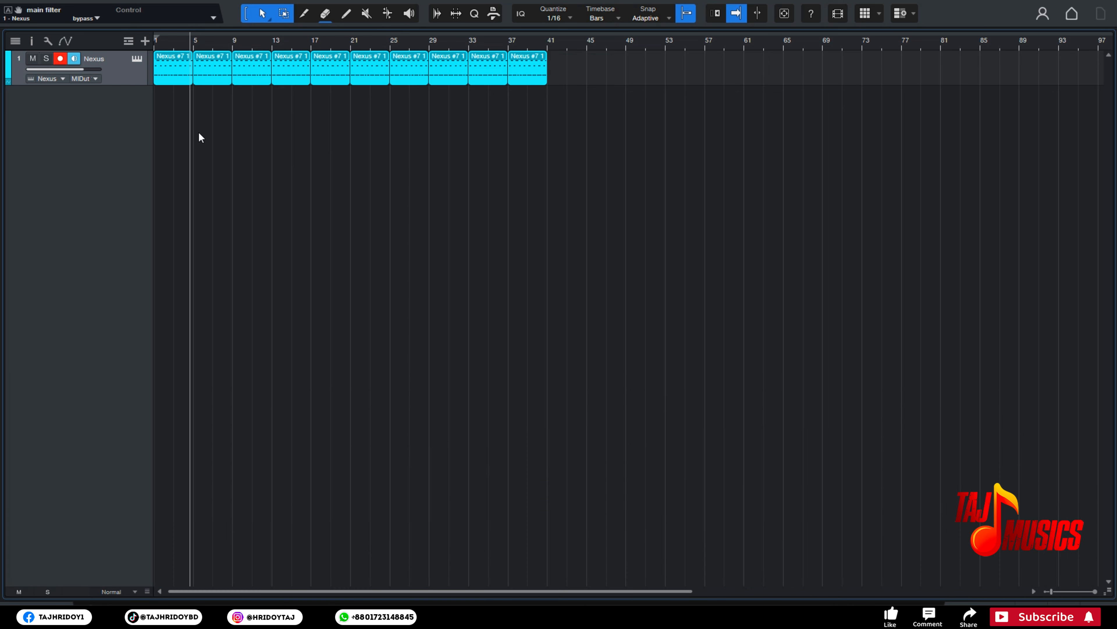
- Make a complete duplicate of the Nexus track with its own instrument and delete all clips on the copy
right_click(127, 63)
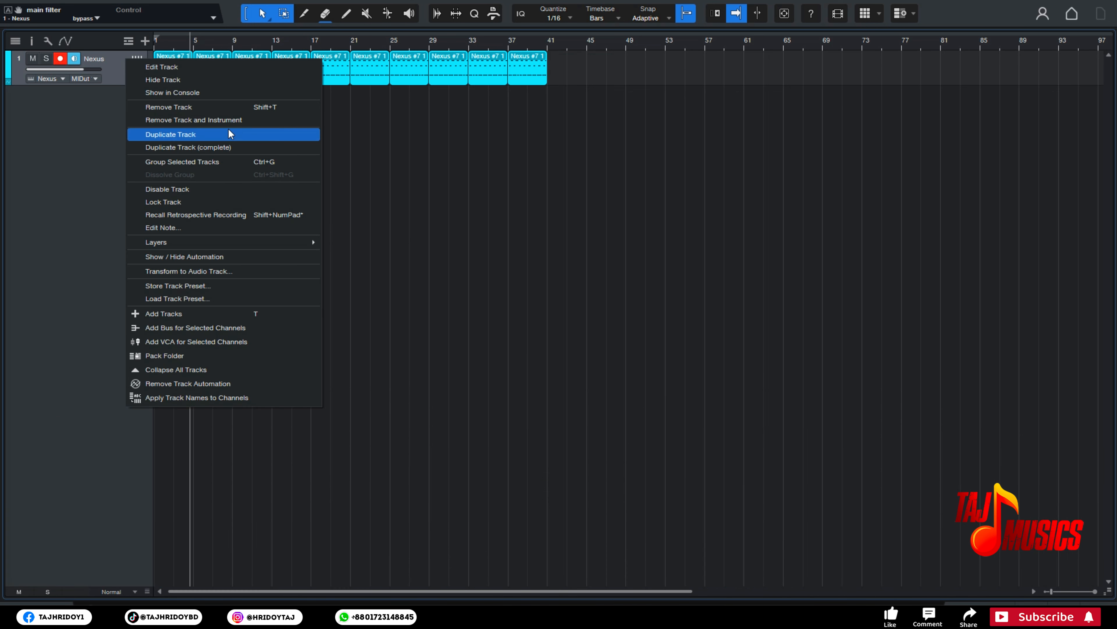
left_click(233, 149)
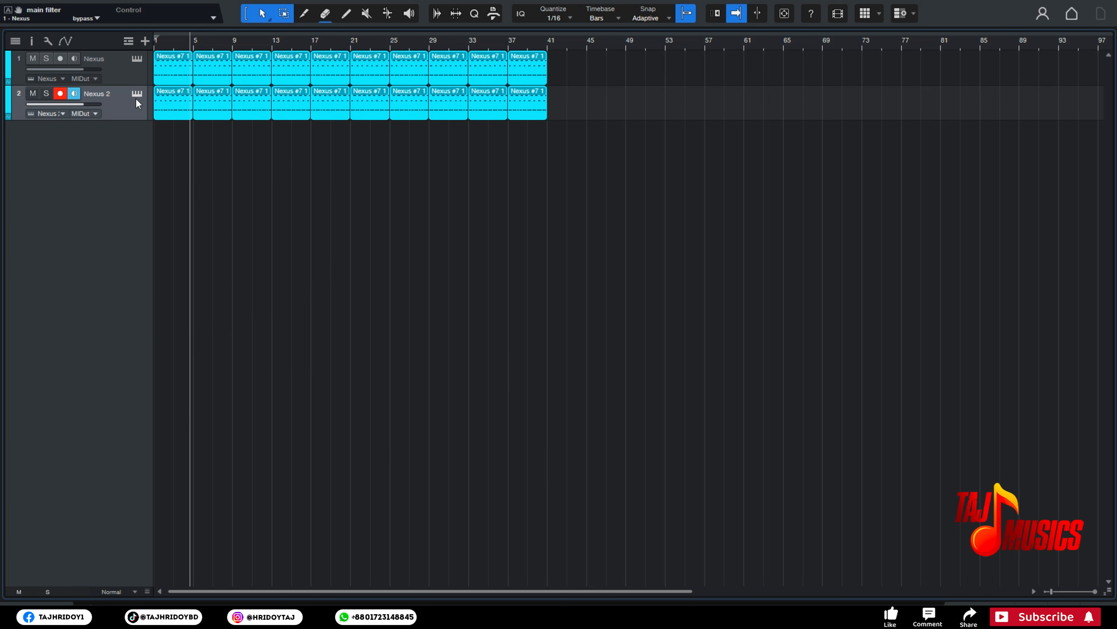
left_click_drag(618, 86, 142, 143)
key("Delete")
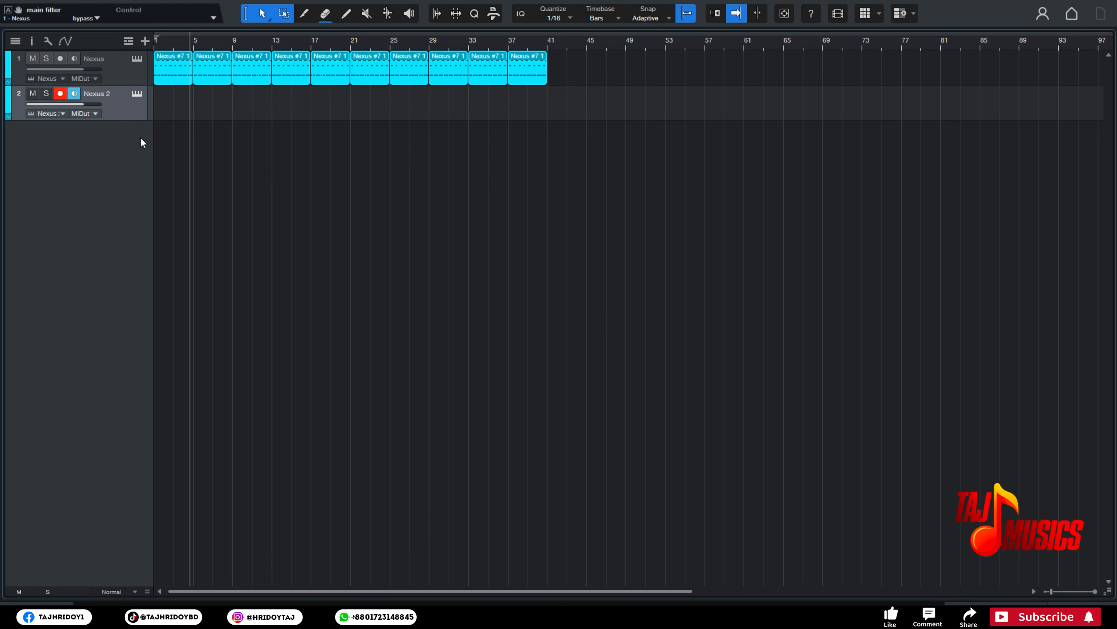
- Open the Nexus 2 track's instrument and list the Piano presets of the Total Piano folder
left_click(137, 94)
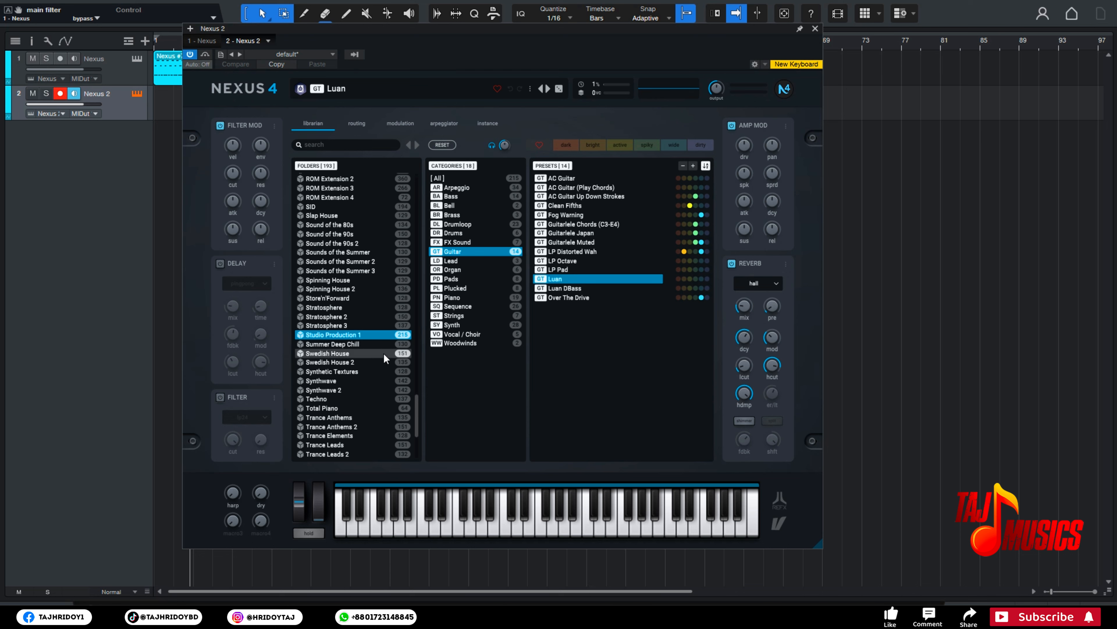
left_click(349, 298)
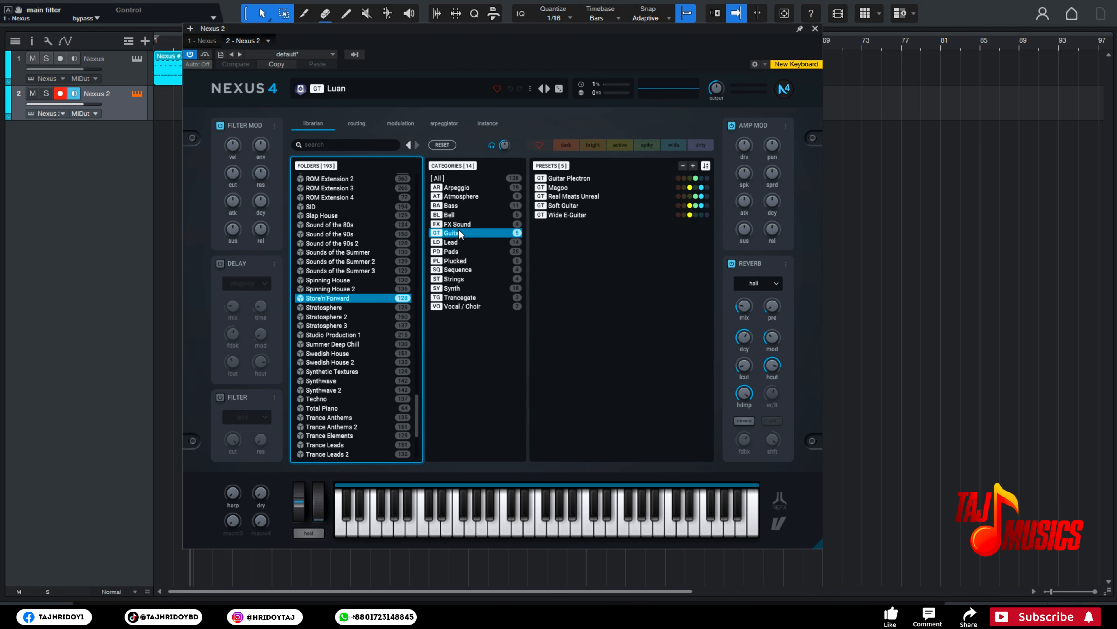
left_click(450, 214)
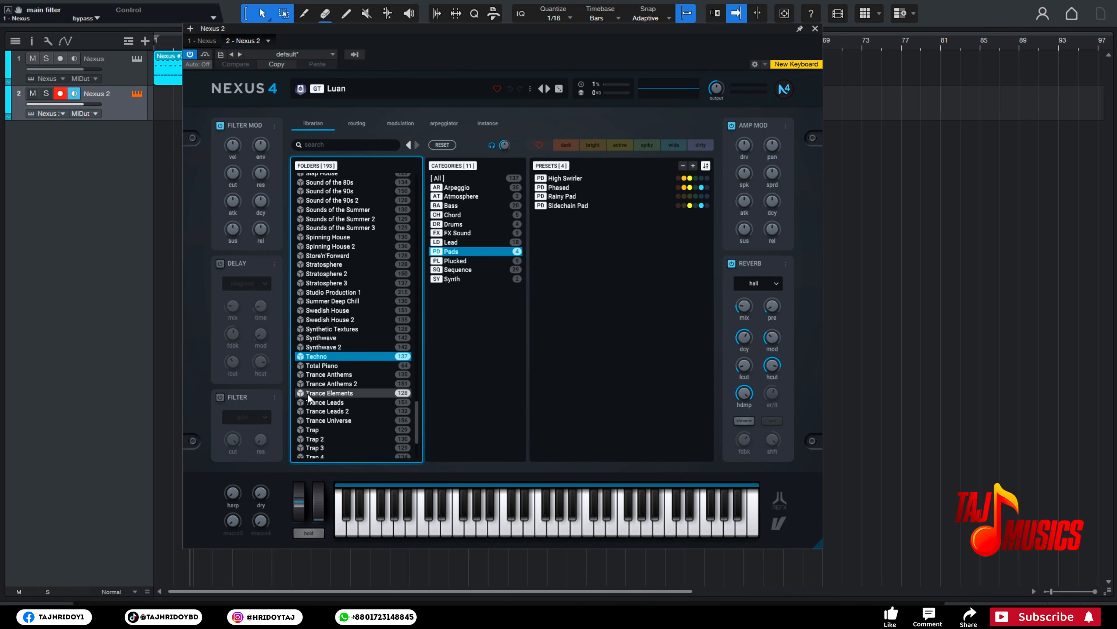
left_click(323, 382)
left_click(328, 365)
left_click(482, 206)
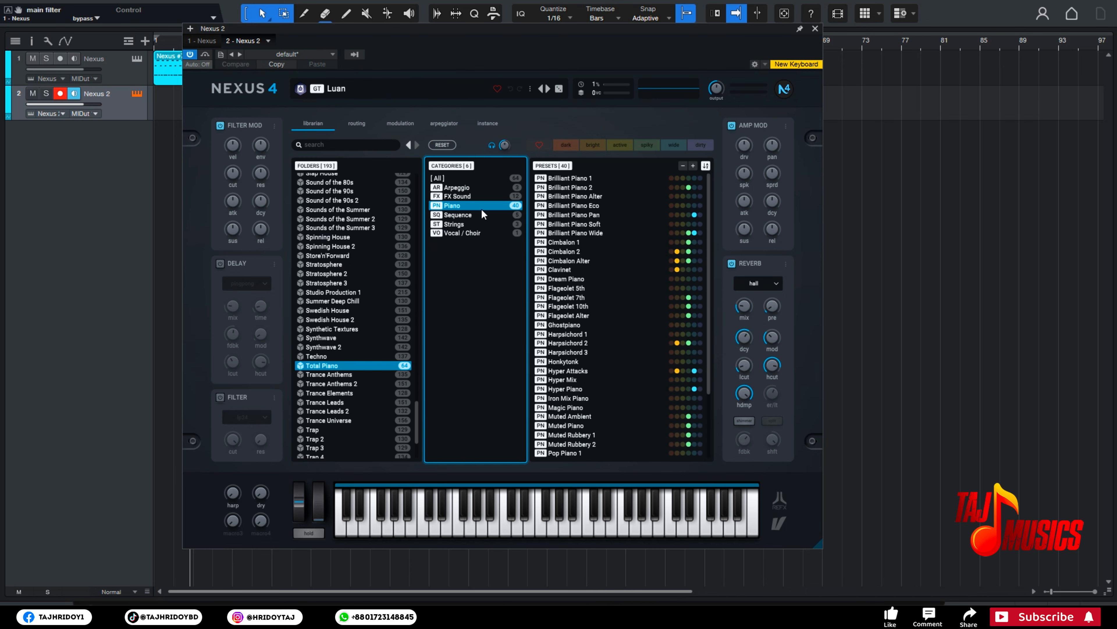
- Audition the Total Piano folder's Piano presets, from the Brilliant Piano variants down to Thumb Tack Piano, and back up to the Rubbery Piano presets
left_click(572, 214)
left_click(567, 233)
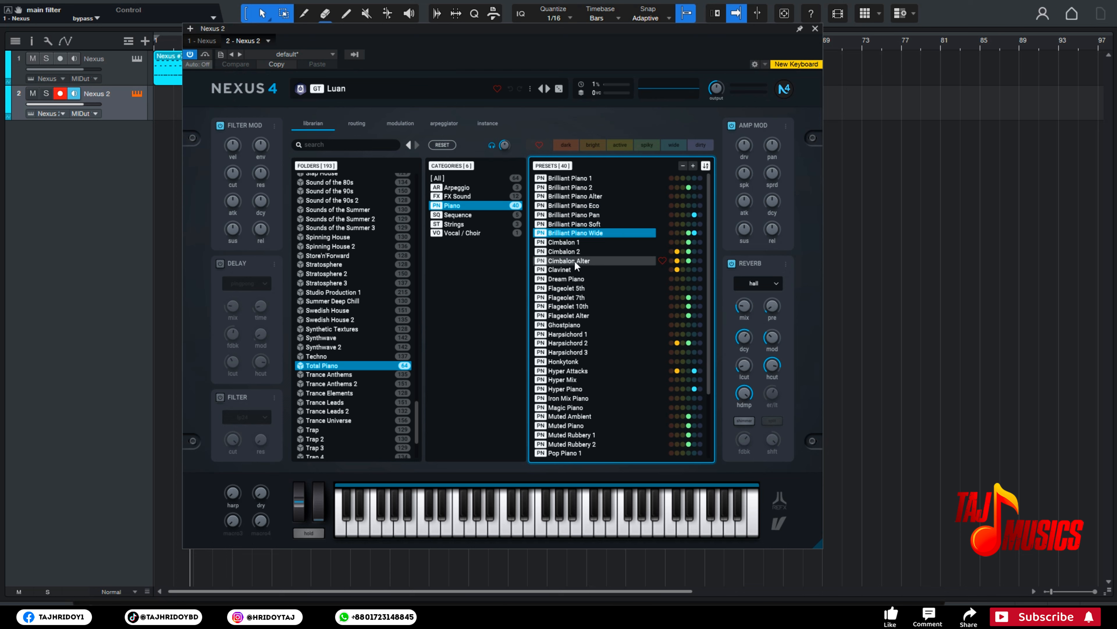
left_click(566, 260)
left_click(566, 288)
left_click(565, 334)
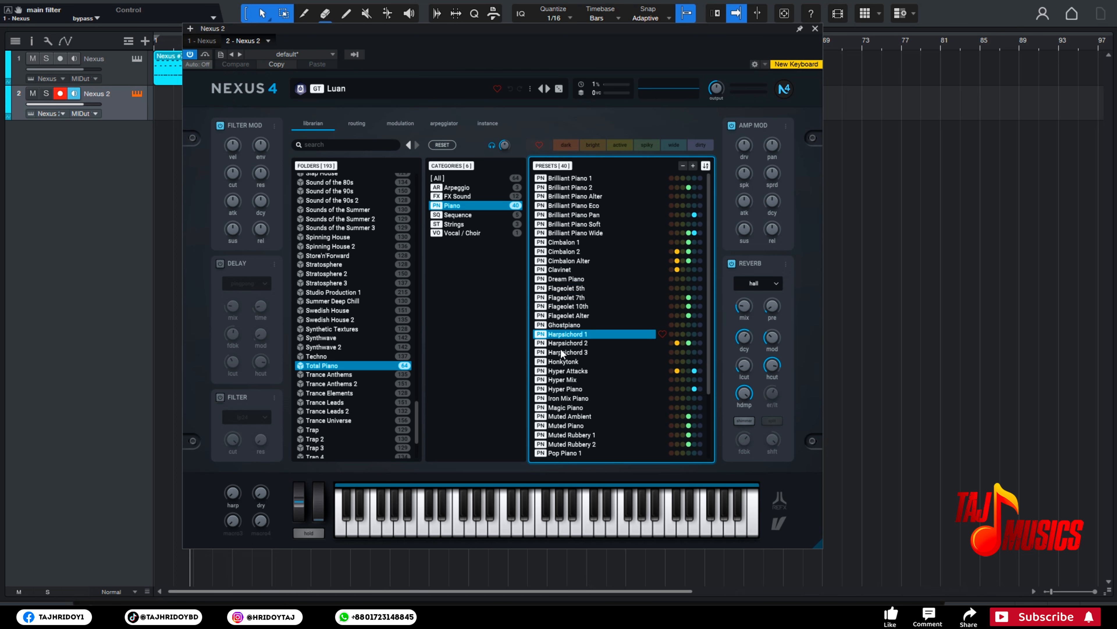
left_click(594, 180)
scroll(593, 258, "down", 4)
left_click(574, 325)
left_click(569, 354)
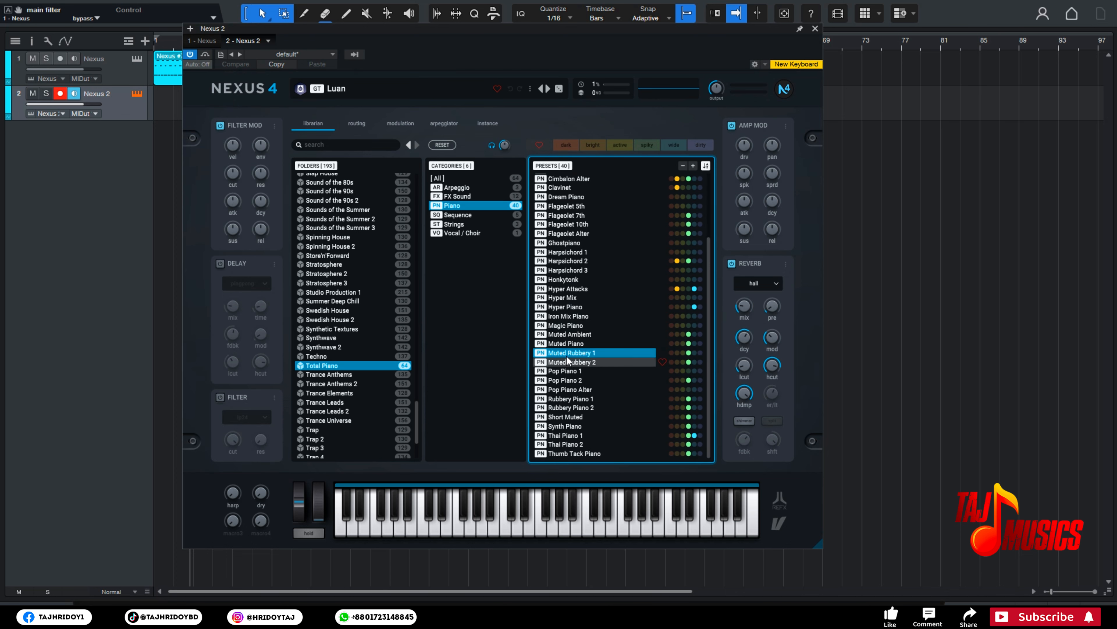
left_click(568, 344)
left_click(569, 372)
left_click(570, 408)
left_click(570, 389)
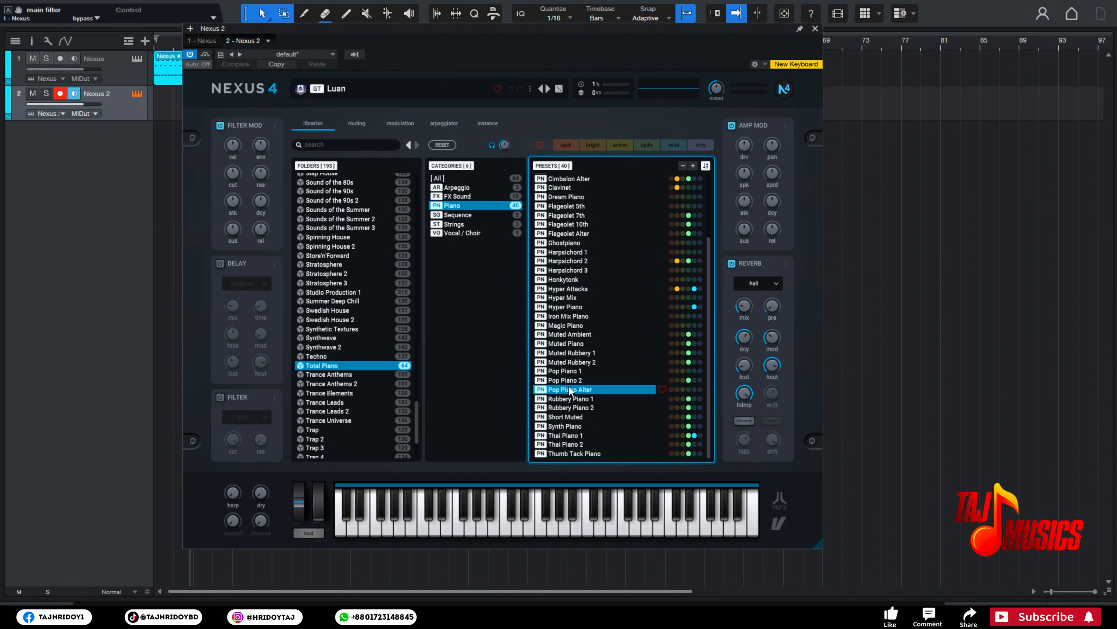
left_click(568, 380)
left_click(567, 426)
left_click(572, 453)
left_click(570, 445)
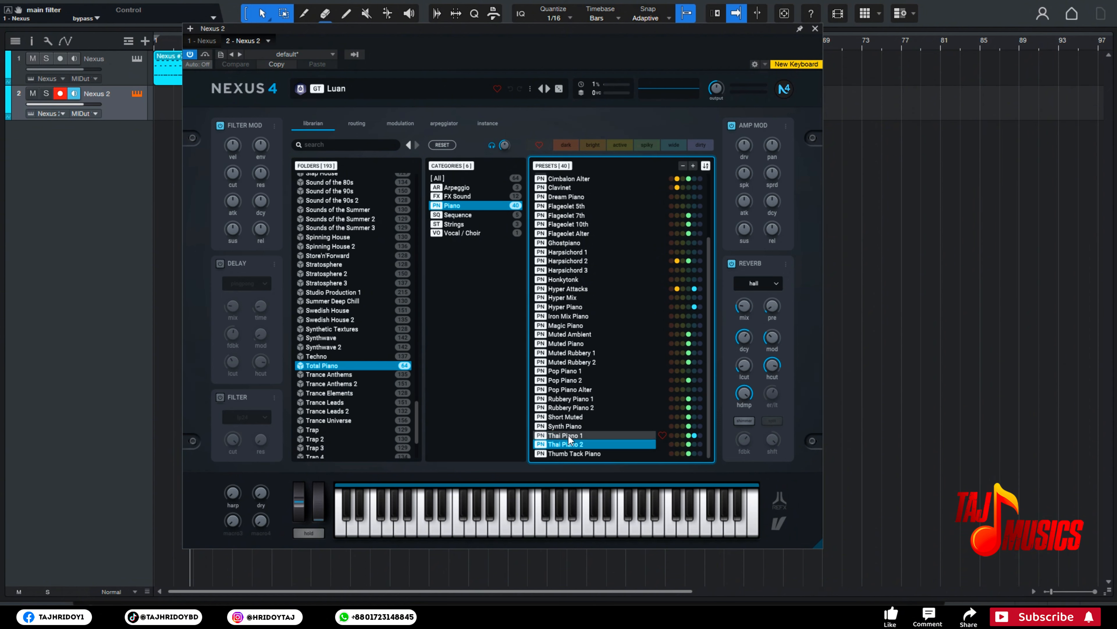
left_click(569, 436)
left_click(568, 426)
left_click(568, 416)
left_click(568, 408)
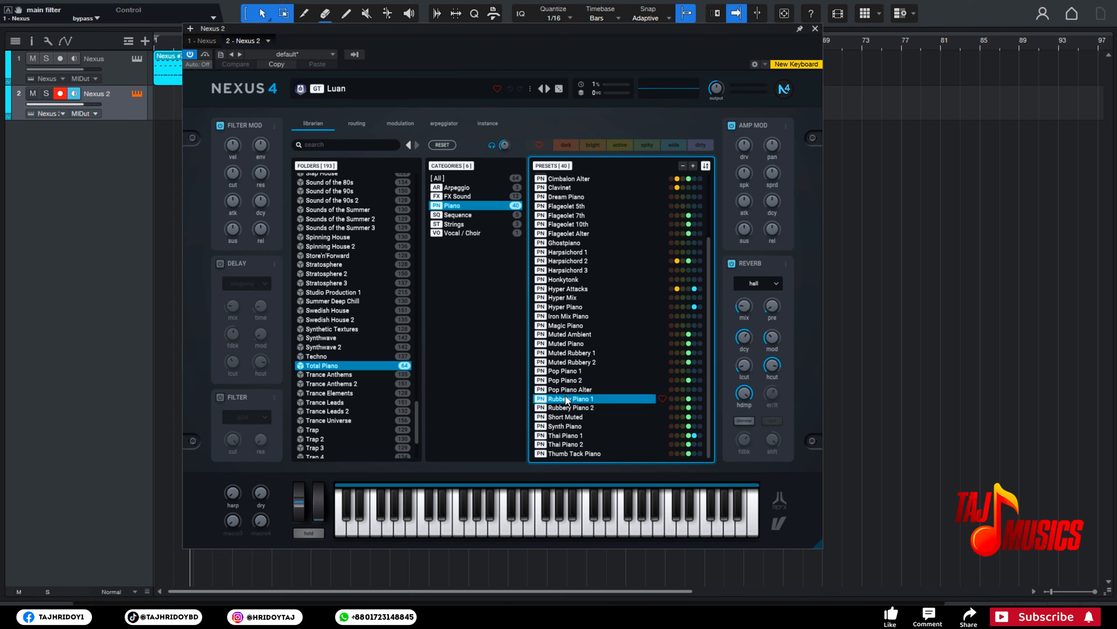
- Audition the Brilliant Piano, Clavinet, Flageolet and Harpsichord presets again and load Muted Ambient
scroll(558, 277, "up", 3)
left_click(563, 216)
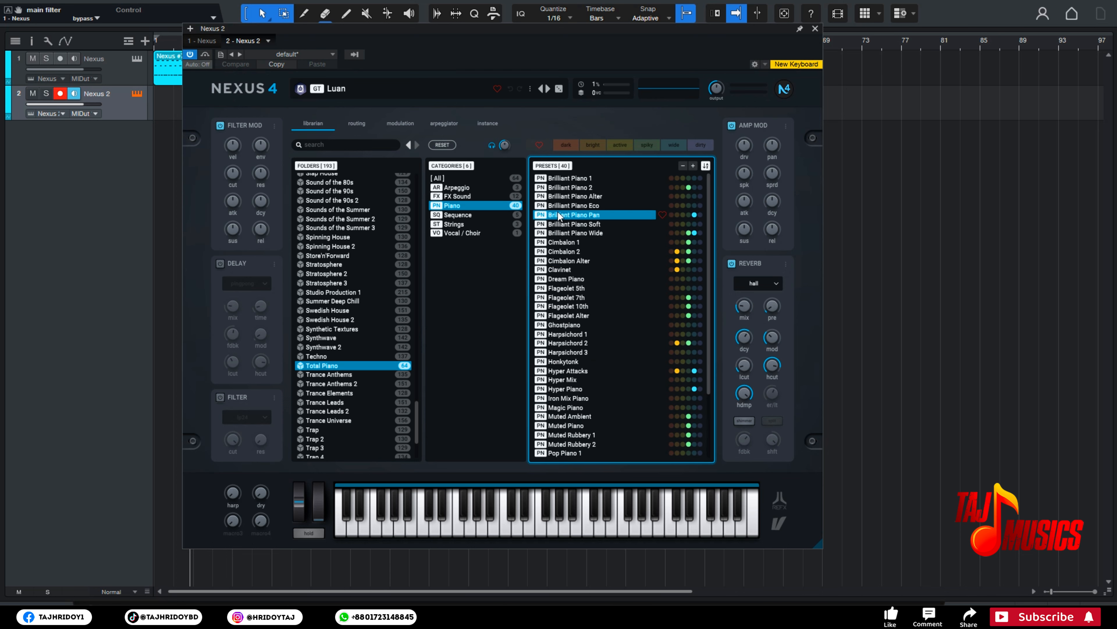
left_click(561, 205)
left_click(563, 180)
left_click(574, 215)
left_click(568, 260)
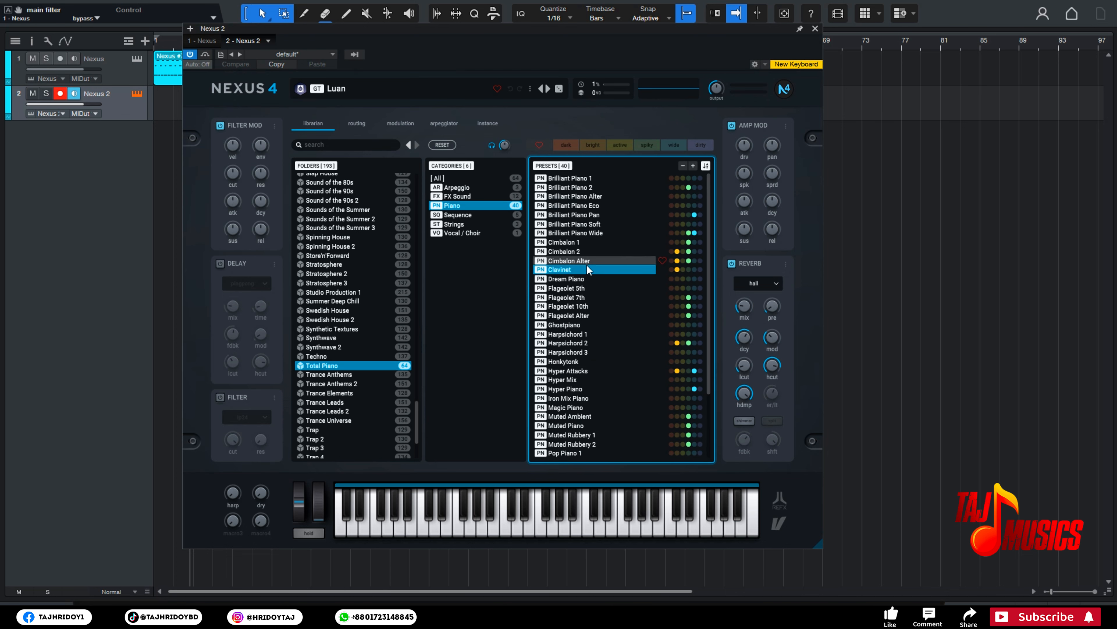
left_click(566, 287)
left_click(565, 325)
left_click(566, 314)
left_click(564, 308)
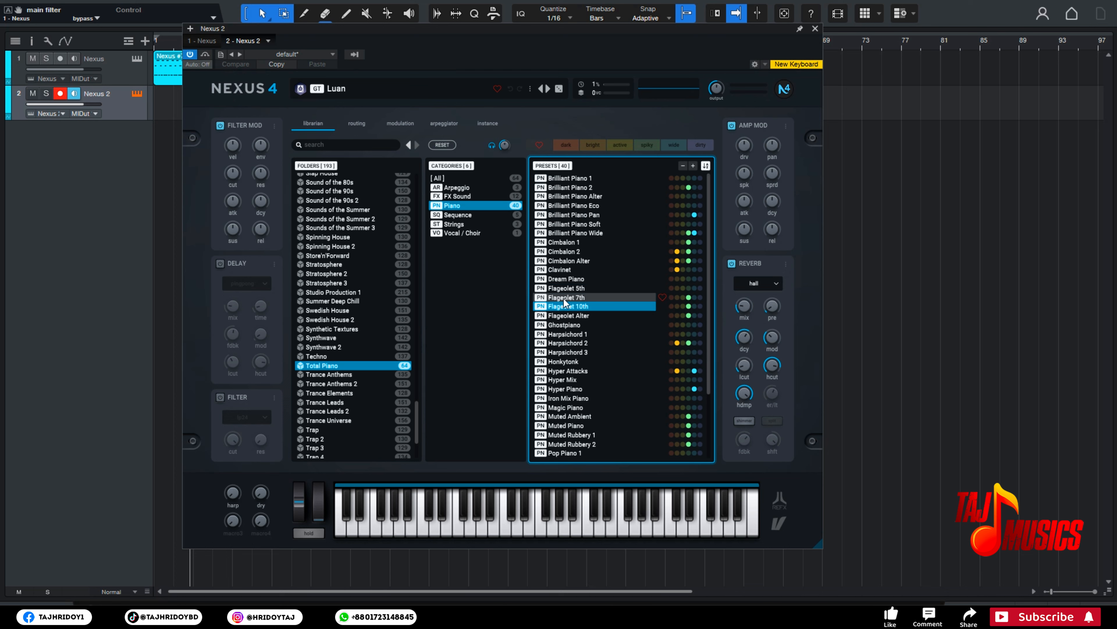
left_click(564, 298)
left_click(564, 289)
left_click(563, 270)
left_click(564, 277)
left_click(566, 306)
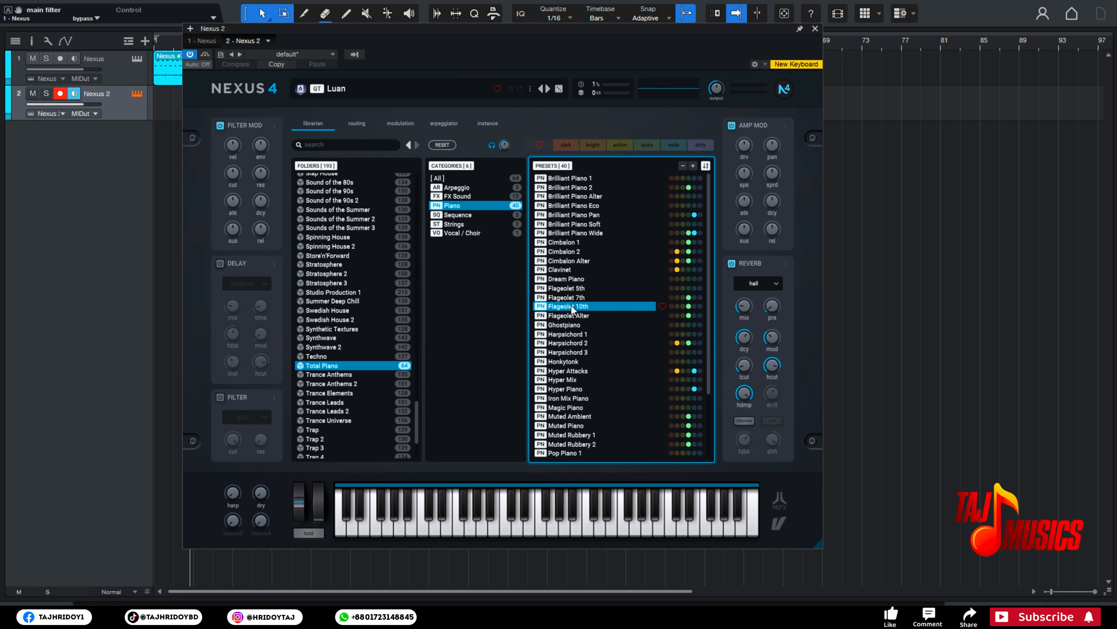
left_click(567, 316)
left_click(568, 352)
left_click(572, 399)
left_click(566, 407)
left_click(570, 416)
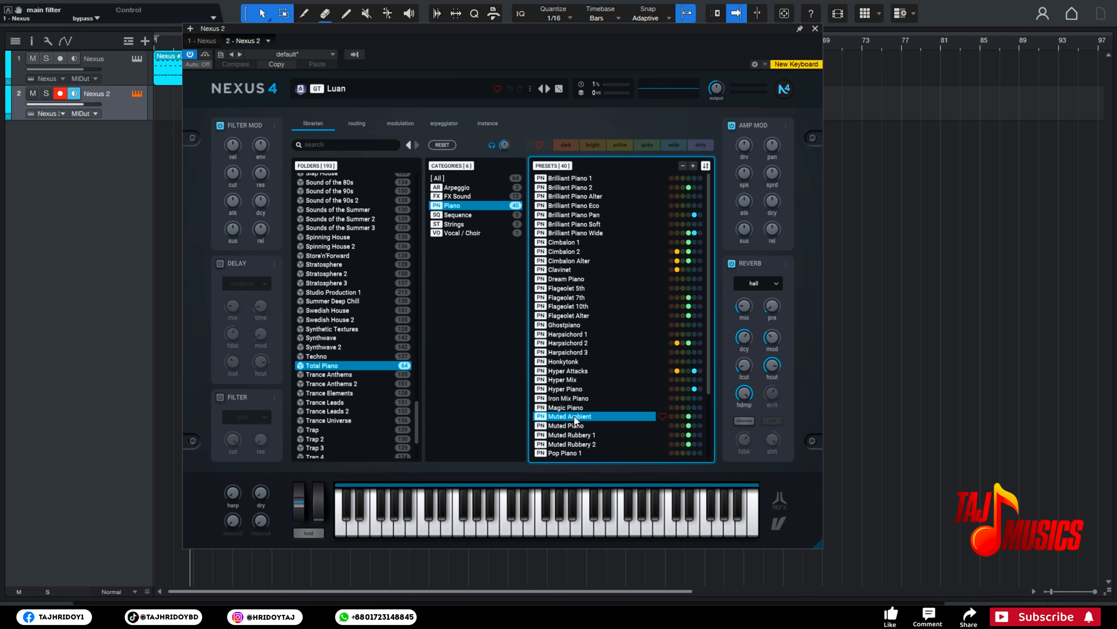
- Compare Pop Piano 1, Flageolet Alter, Cimbalon and Brilliant Piano presets, and load Magic Piano on the Nexus 2 track
left_click(565, 452)
left_click(578, 353)
left_click(568, 315)
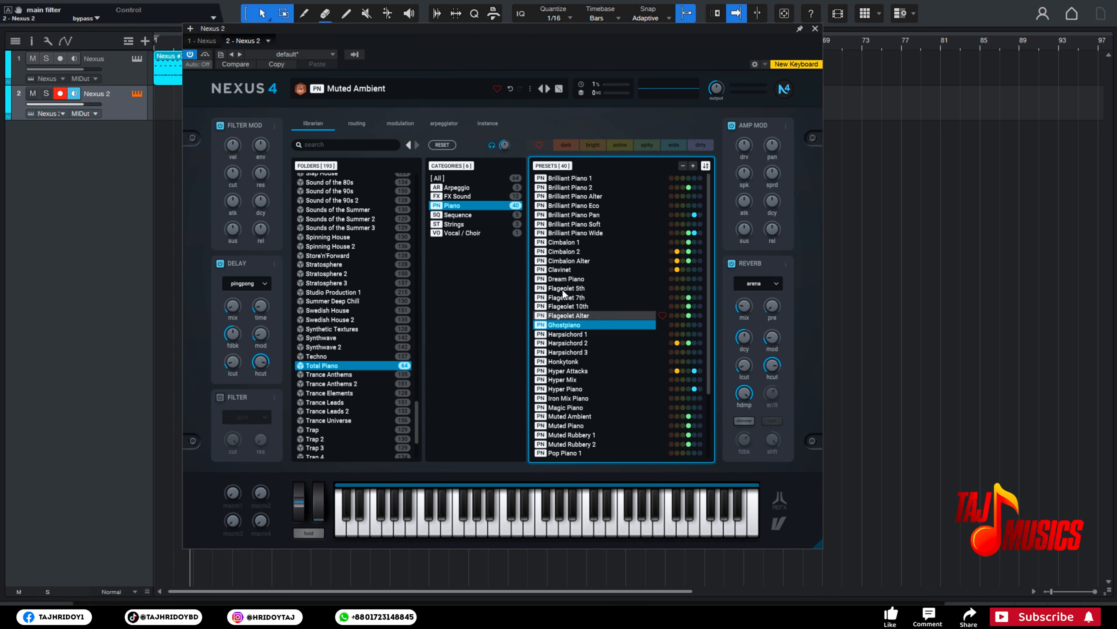
left_click(565, 252)
left_click(575, 196)
left_click(570, 187)
left_click(587, 242)
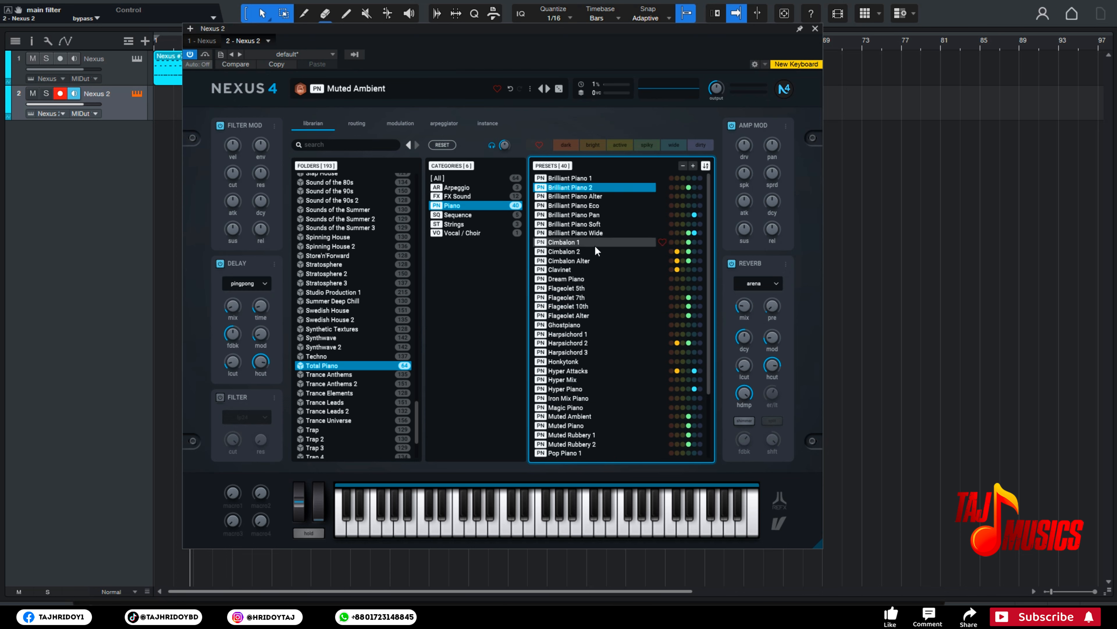
left_click(587, 343)
left_click(570, 407)
- Audition the Muted Rubbery, Pop Piano, Short Muted and Synth Piano presets and load Rubbery Piano 2
left_click(565, 434)
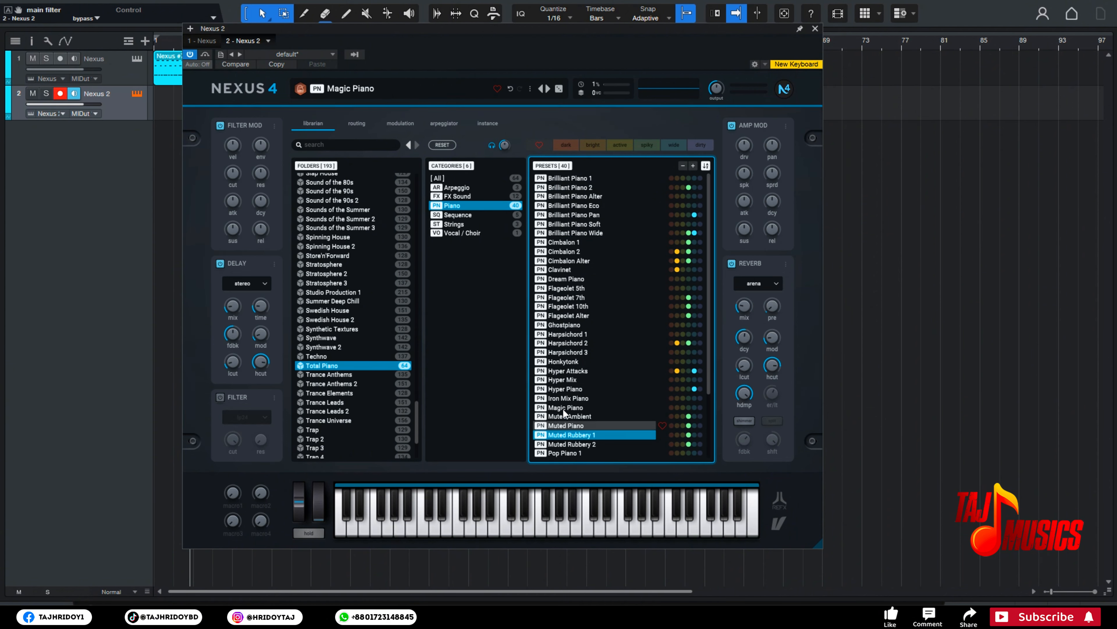
scroll(559, 326, "down", 3)
left_click(562, 380)
left_click(566, 409)
left_click(567, 381)
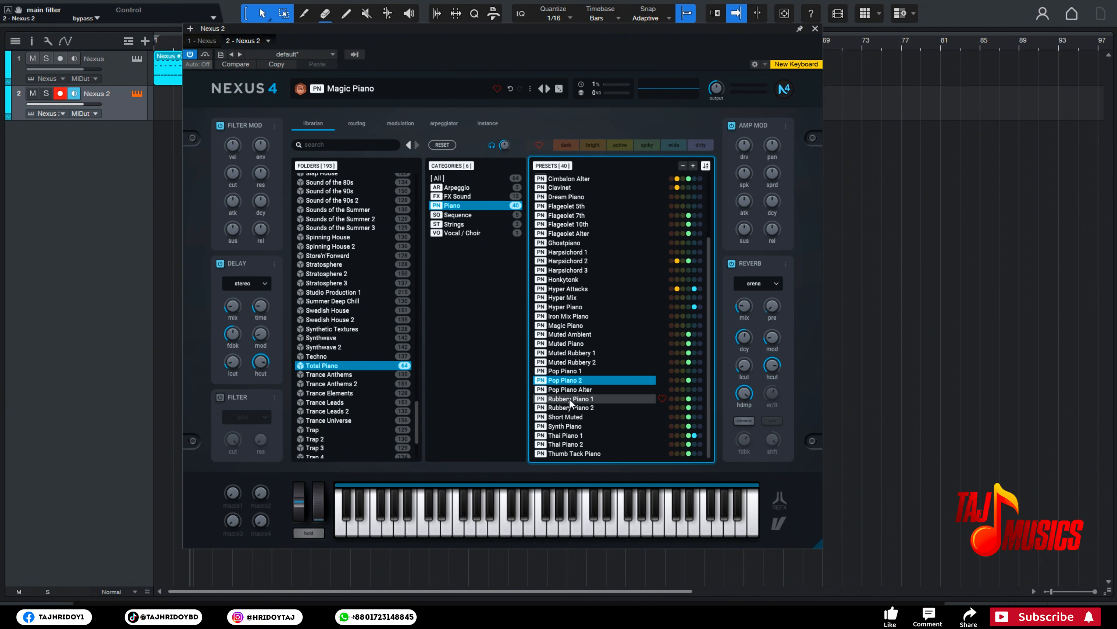
left_click(571, 399)
left_click(570, 391)
left_click(570, 400)
left_click(569, 414)
left_click(571, 425)
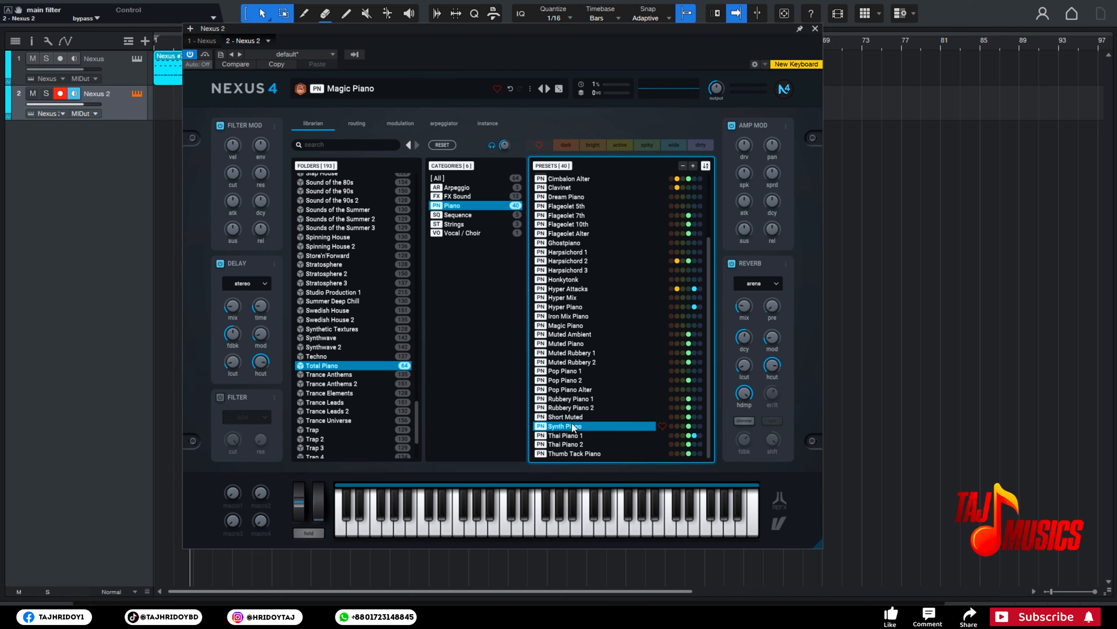
left_click(570, 415)
left_click(569, 407)
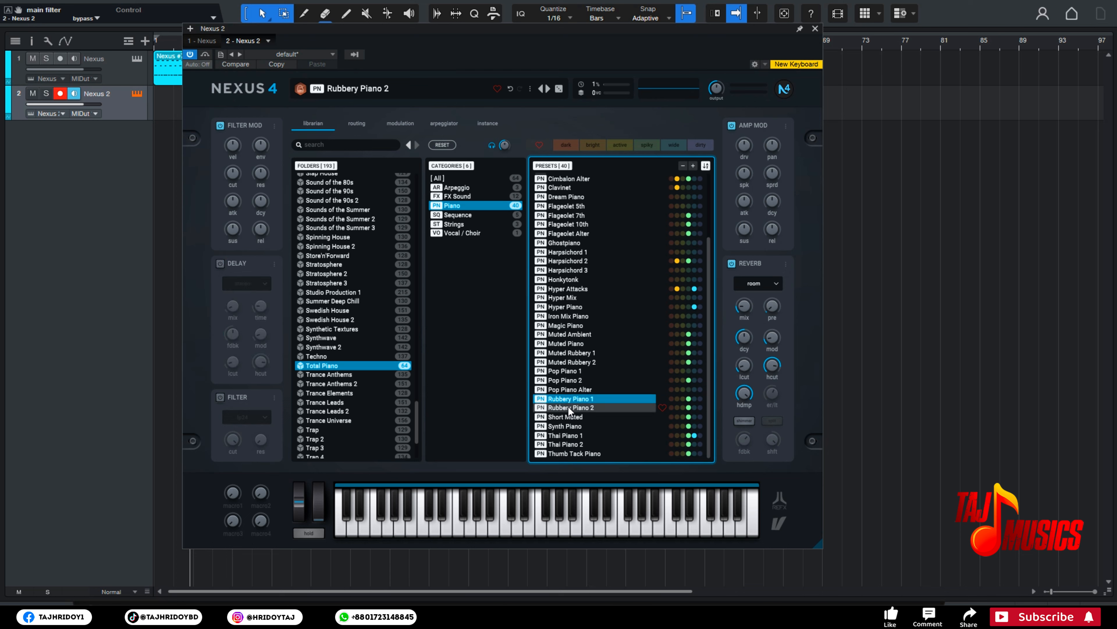
- Audition the Short Muted, Synth Piano and Thai Piano presets
left_click(568, 417)
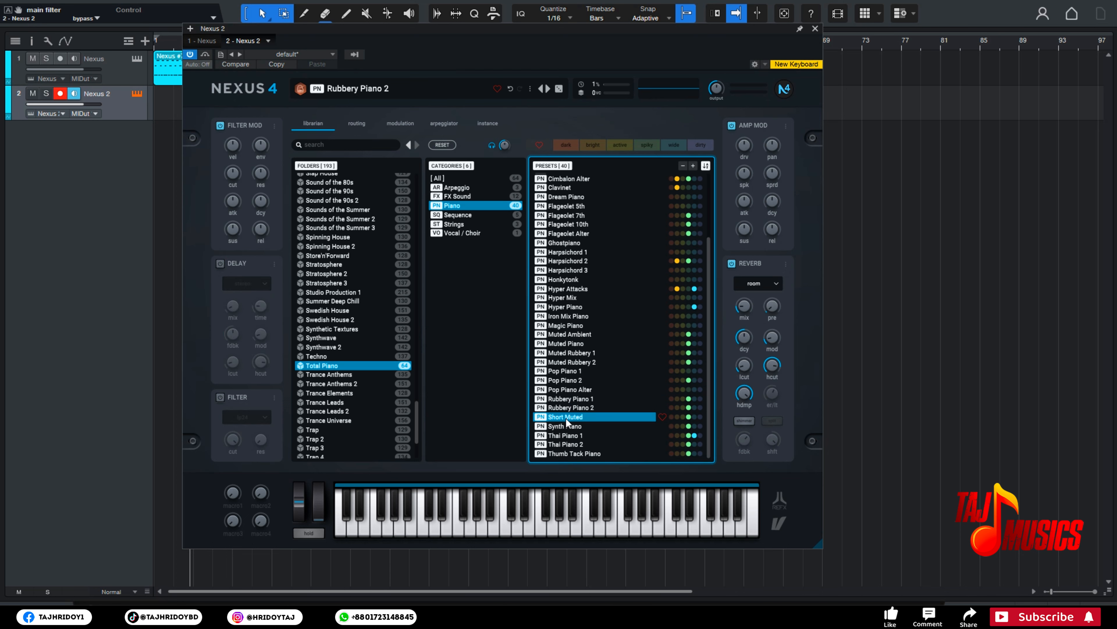
left_click(566, 427)
left_click(566, 435)
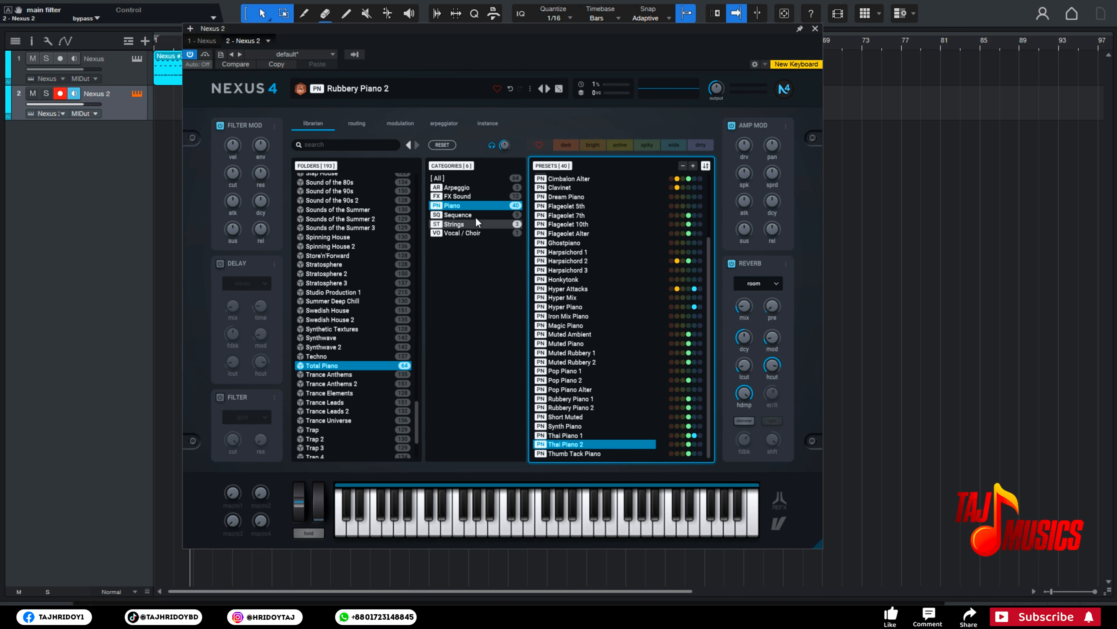
- Browse the Total Piano folder's Arpeggio, Sequence and Strings categories, auditioning presets such as Strings with Piano and Early 90s Sequence
left_click(457, 188)
left_click(458, 214)
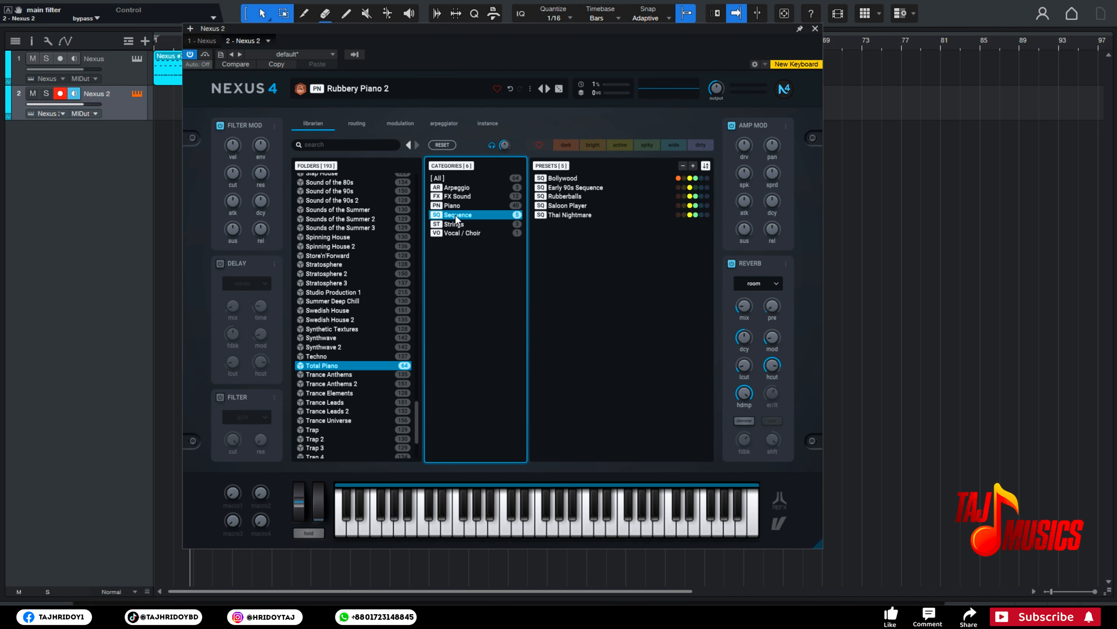
left_click(454, 224)
key("Up")
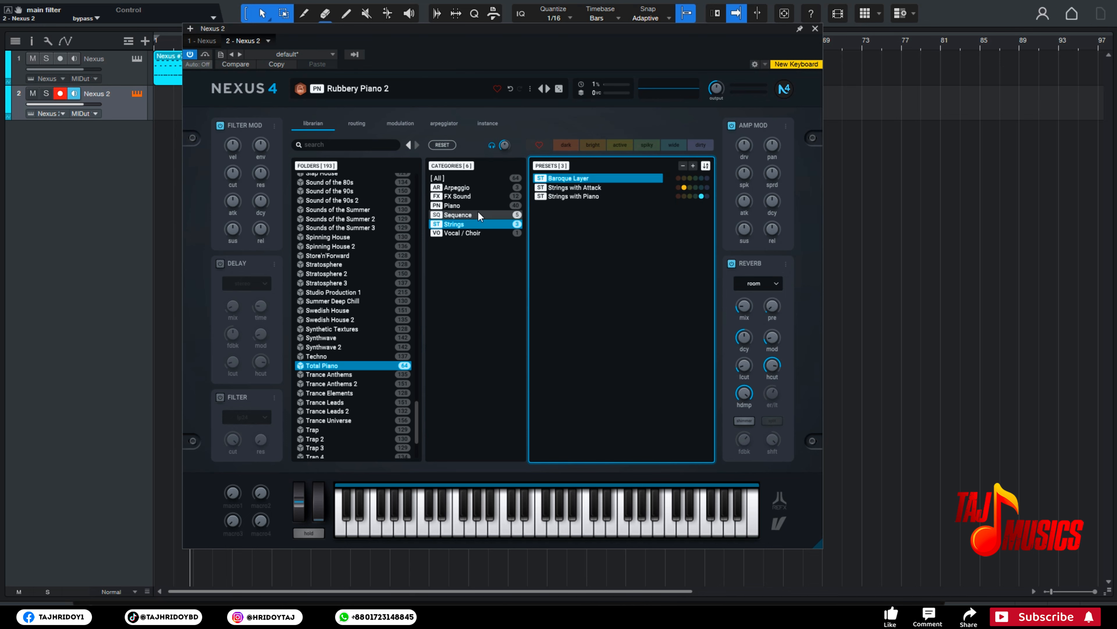
left_click(579, 196)
left_click(572, 188)
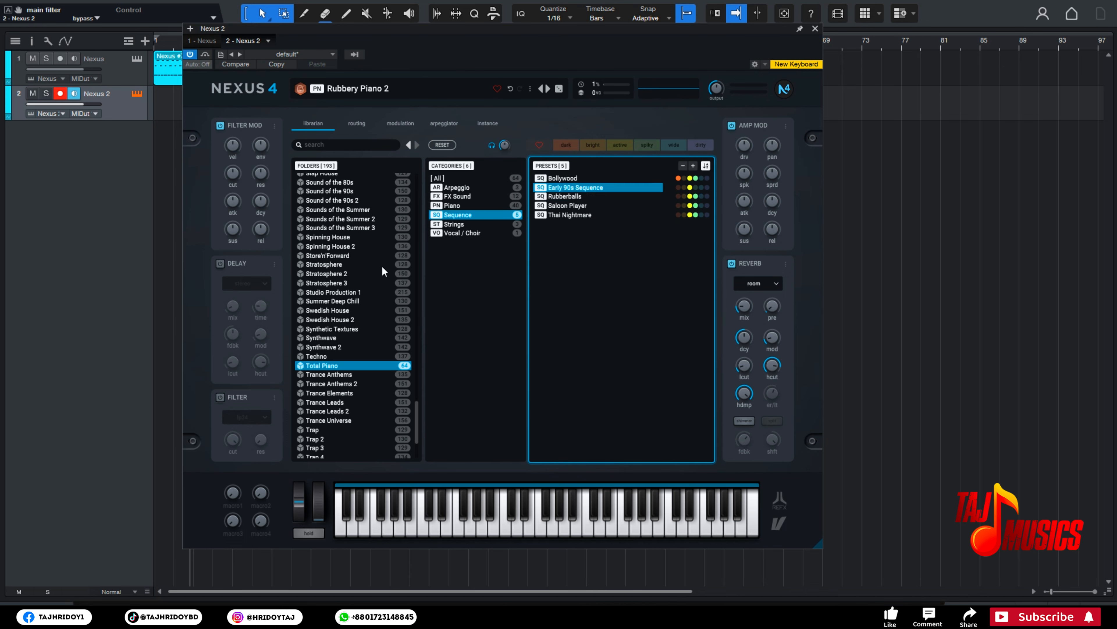
- Load the Trance Piano preset from the Trance Elements folder's Piano category and close the instrument window
left_click(334, 393)
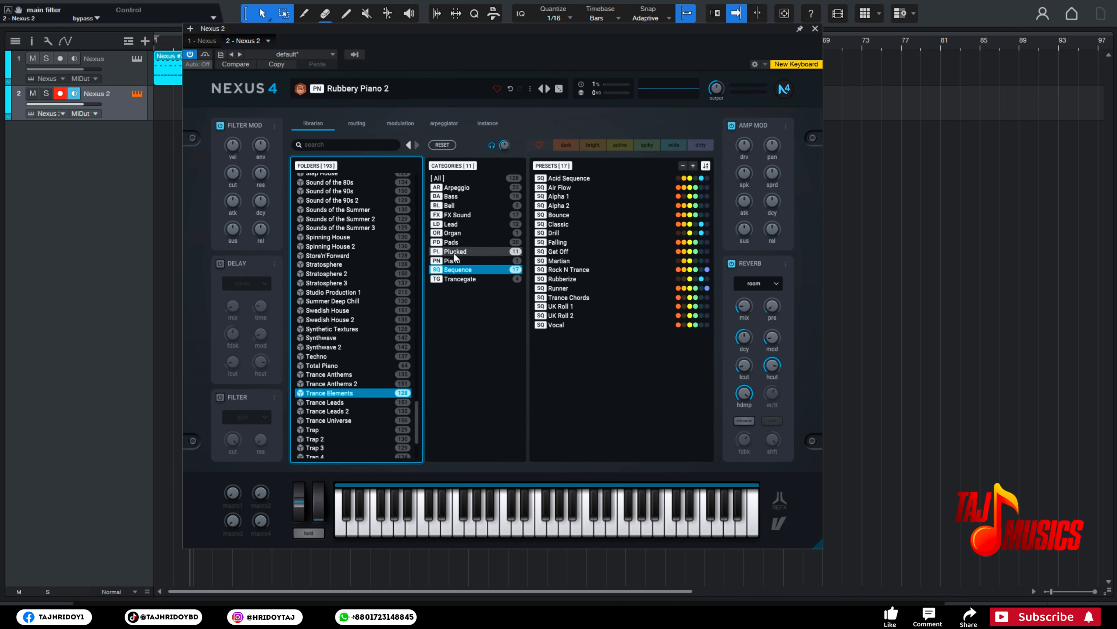
left_click(453, 232)
left_click(462, 260)
left_click(550, 178)
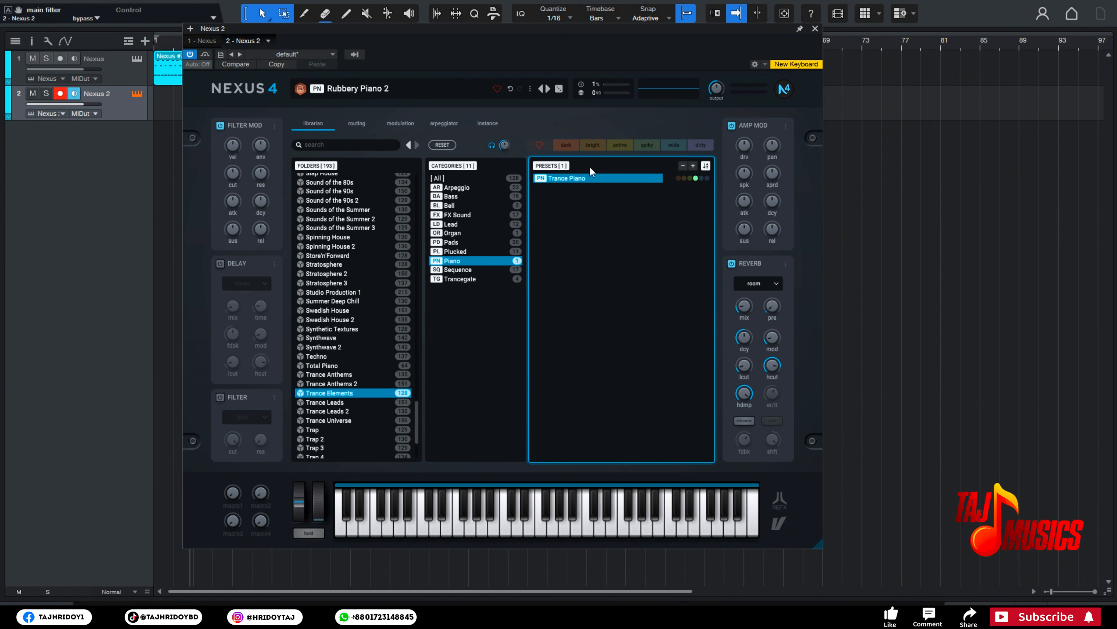
double_click(586, 184)
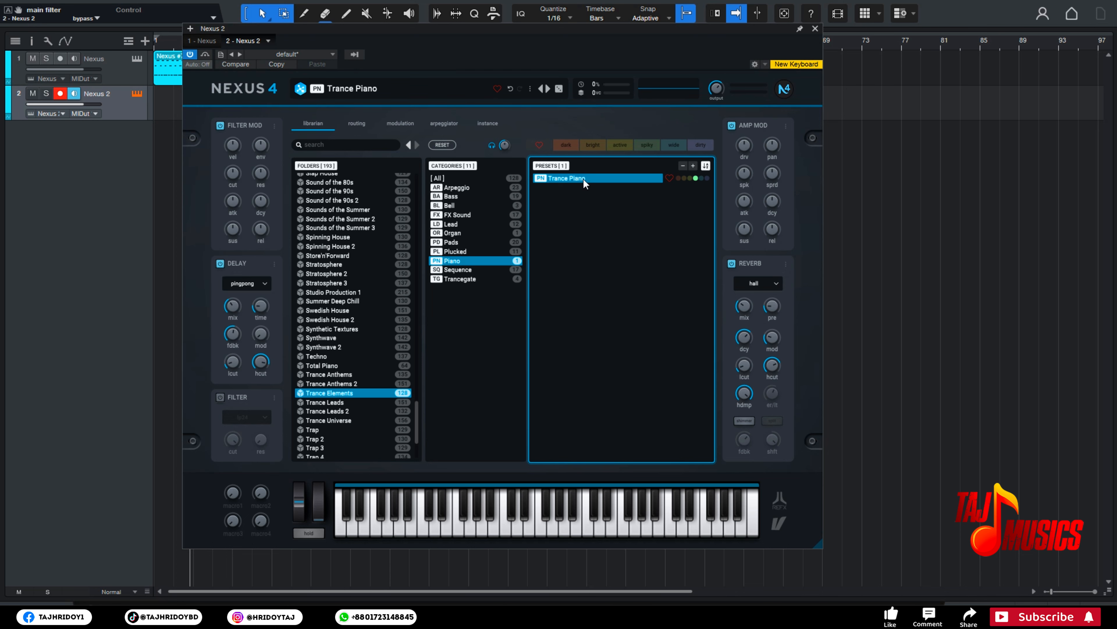
left_click(815, 28)
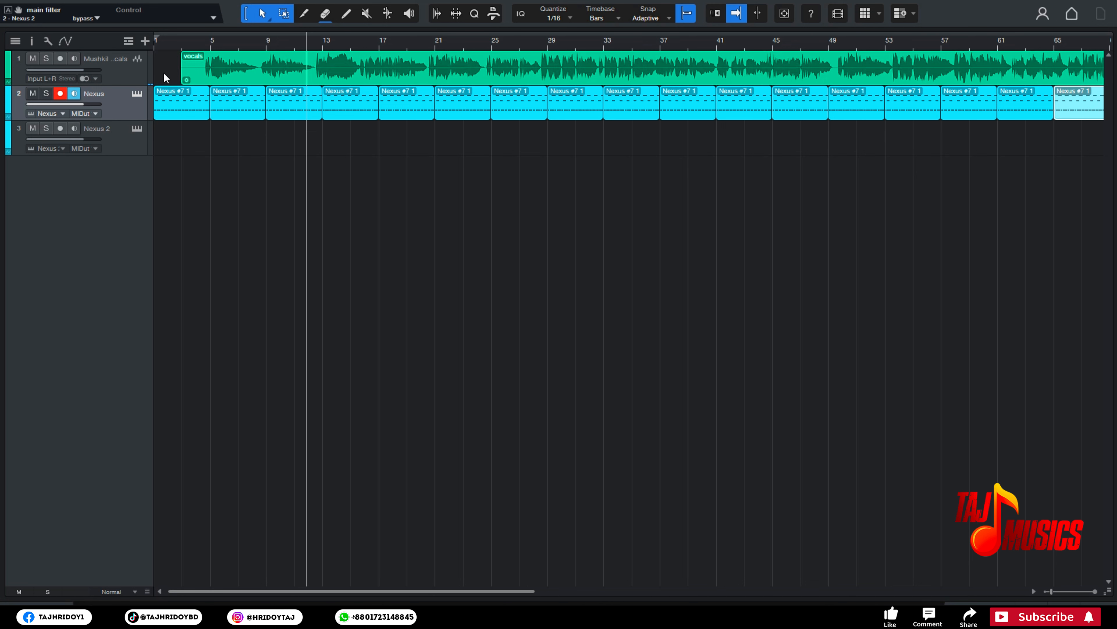
- Play the arrangement with the vocals from about bar 4, and view the Nexus 2 track's instrument before closing it
left_click(198, 40)
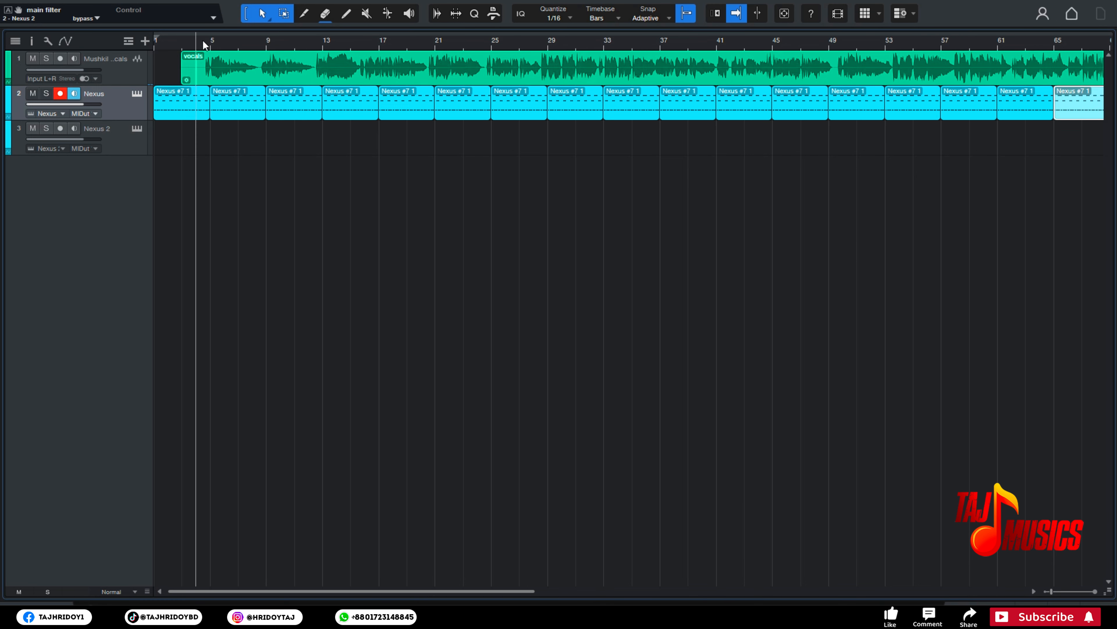
key("space")
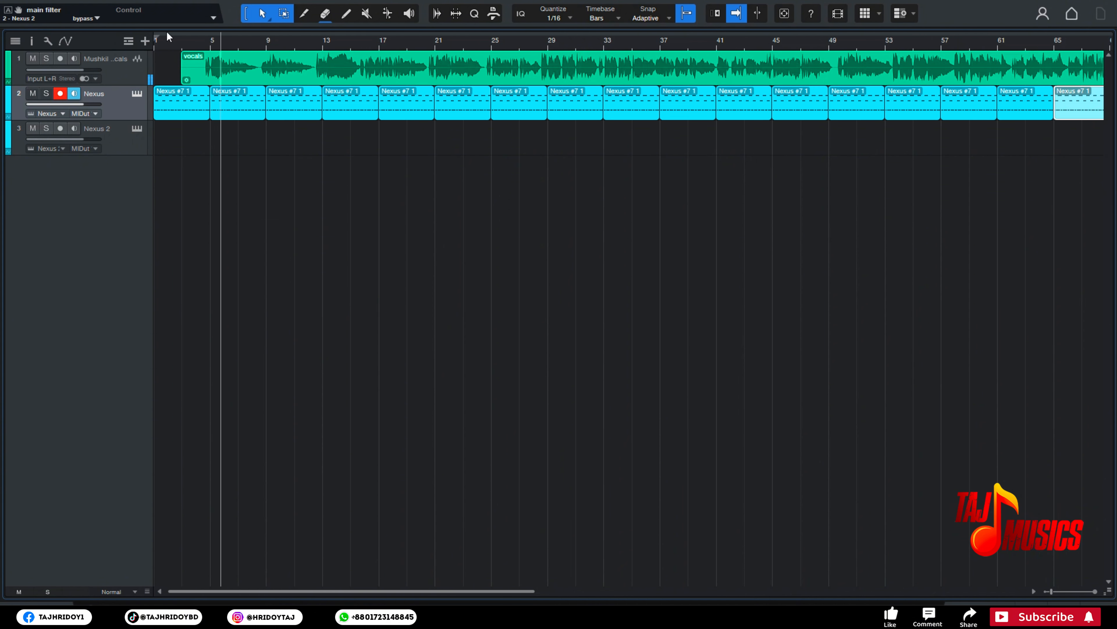
left_click(176, 47)
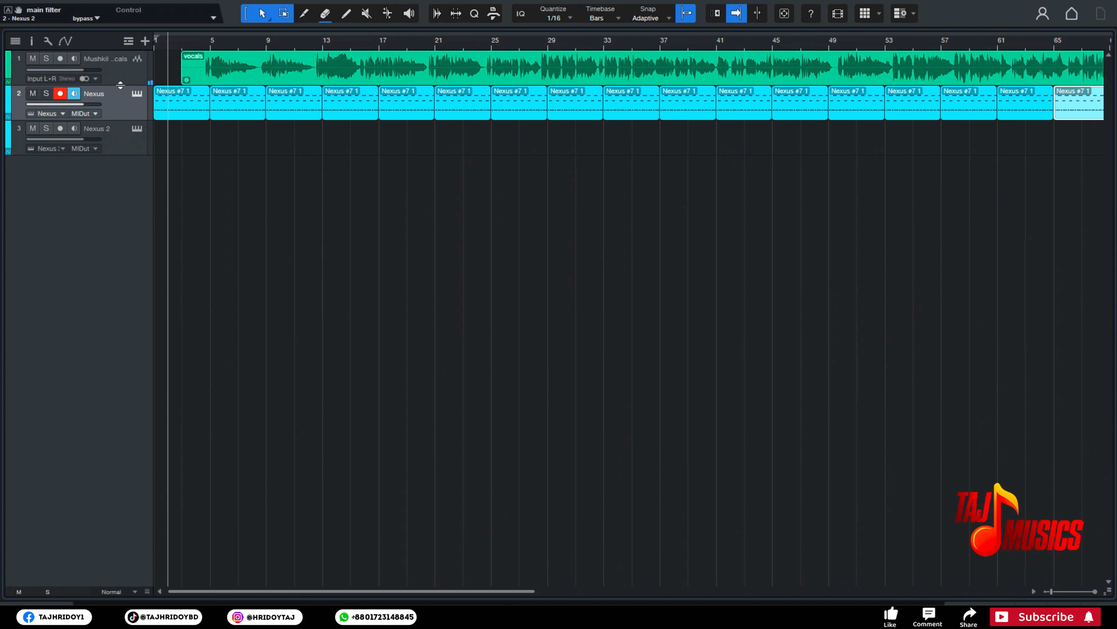
left_click(137, 130)
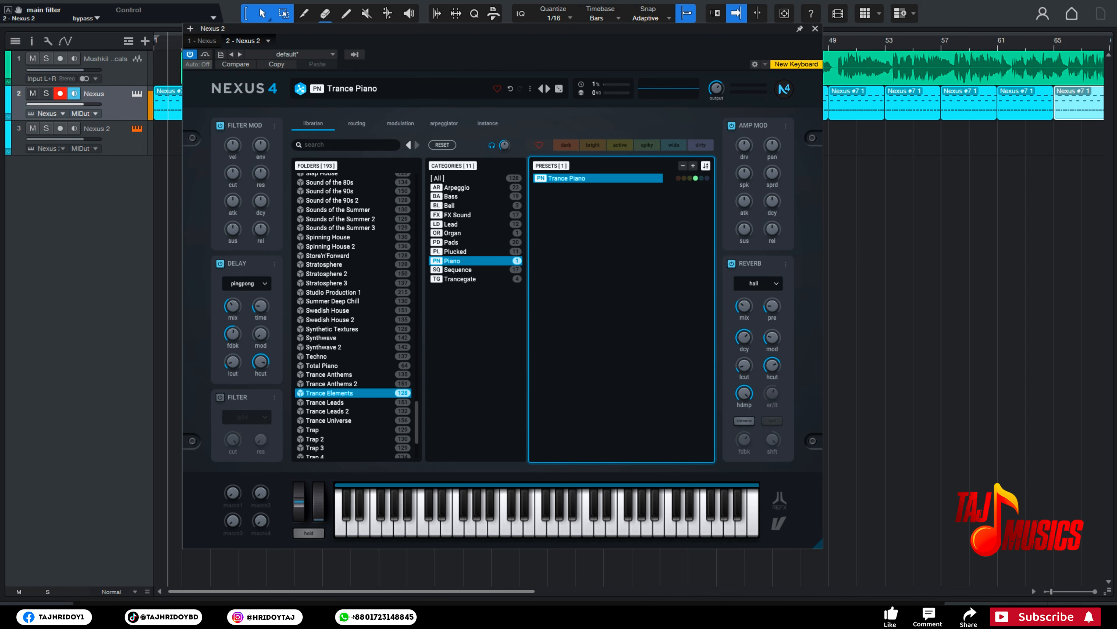
left_click(814, 30)
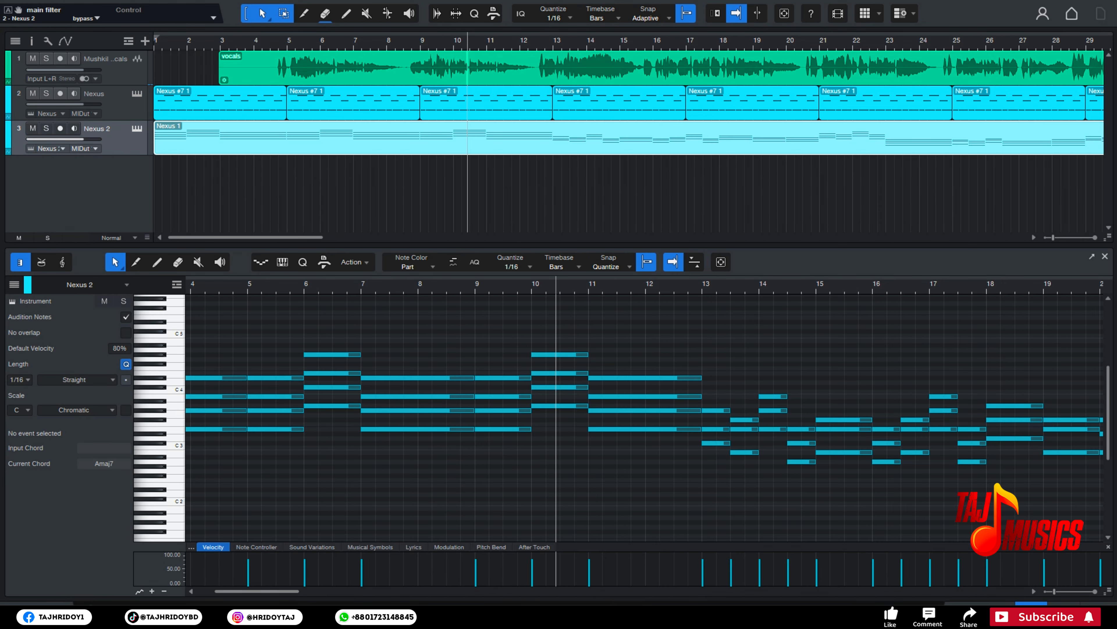
- Deselect the Nexus 2 clip and change the Nexus 2 track's color to green
left_click_drag(281, 592, 243, 598)
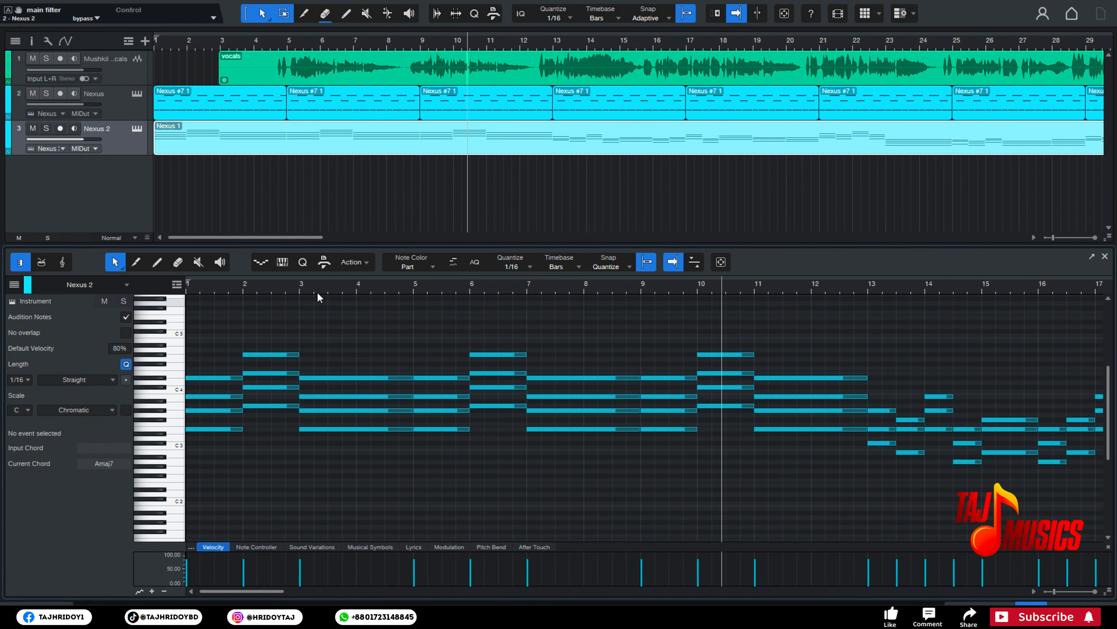
scroll(311, 283, "down", 3)
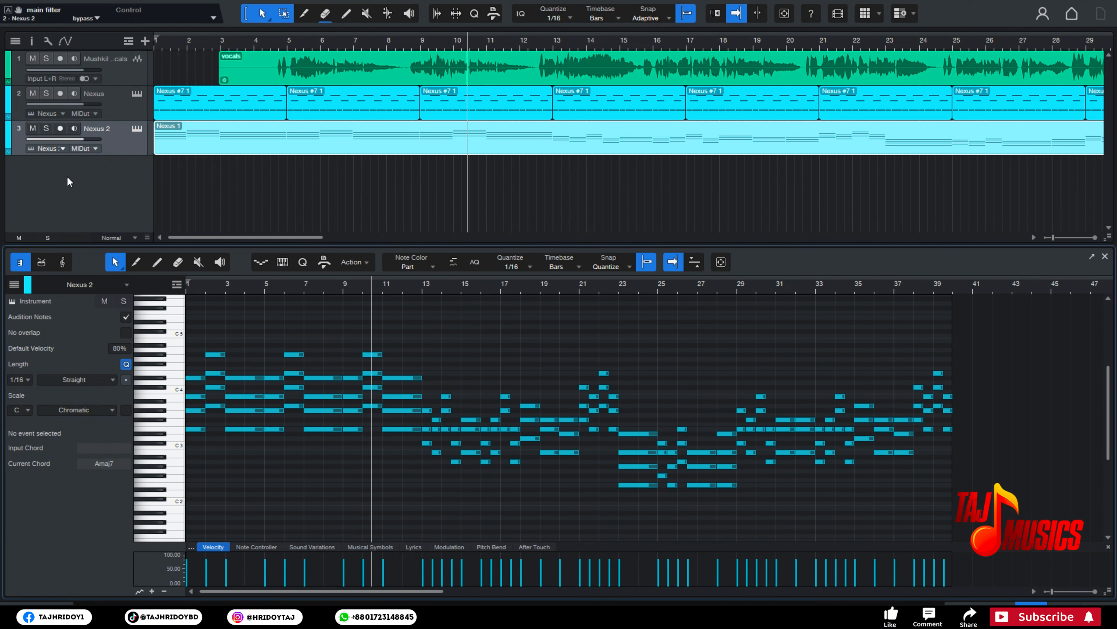
left_click(239, 206)
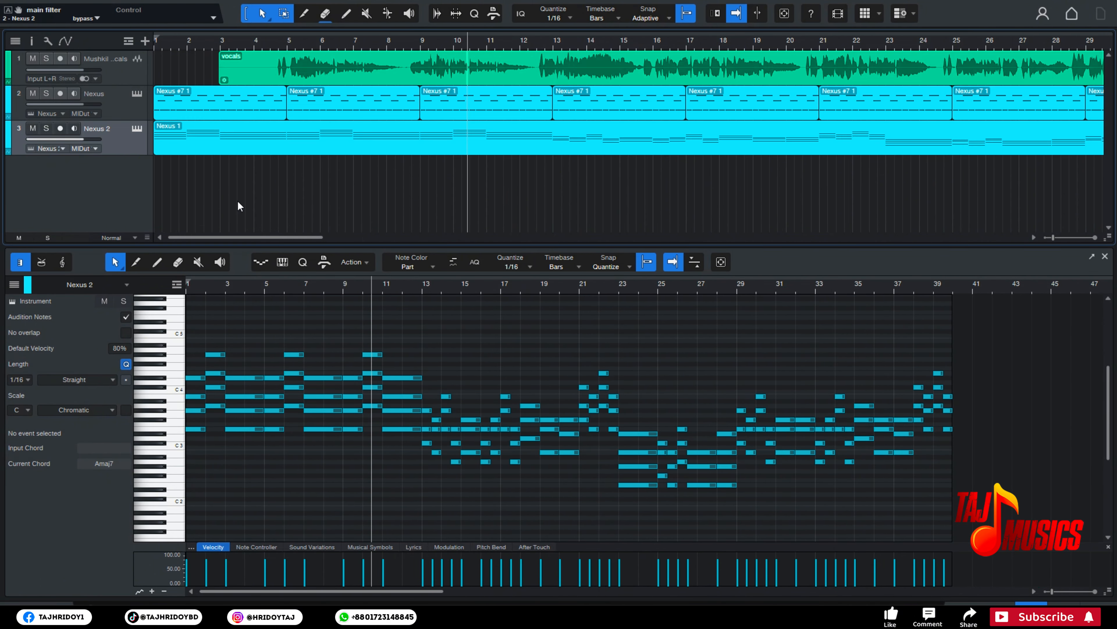
left_click(9, 138)
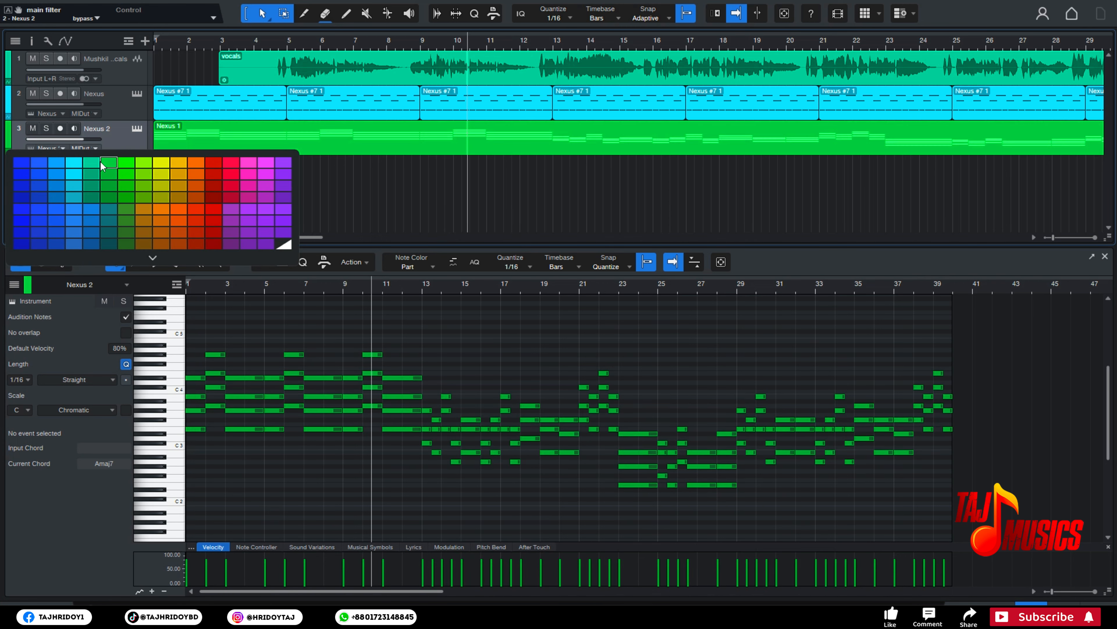
- Change the Nexus 2 track's color to amber and play the arrangement with the vocals muted, continuing from about bar 12
left_click(179, 163)
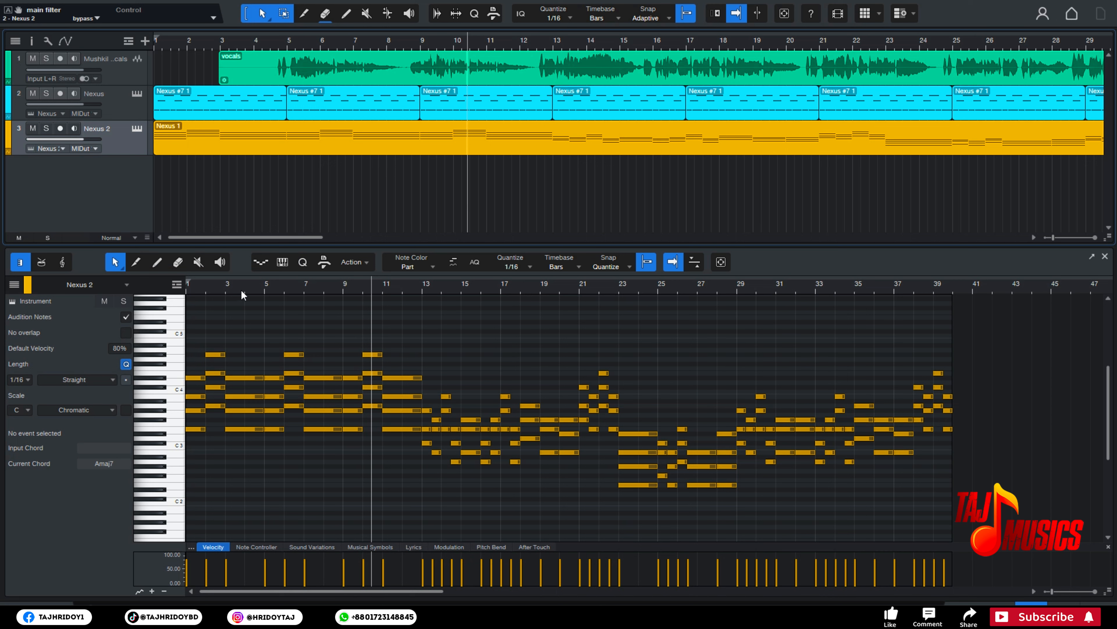
key("space")
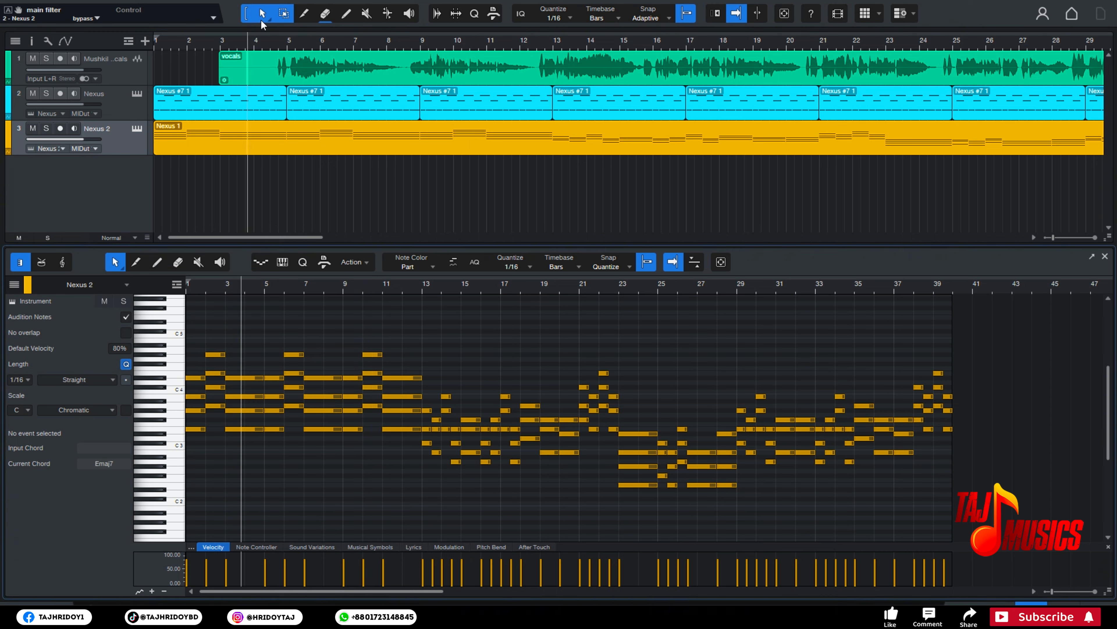
left_click(32, 58)
key("space")
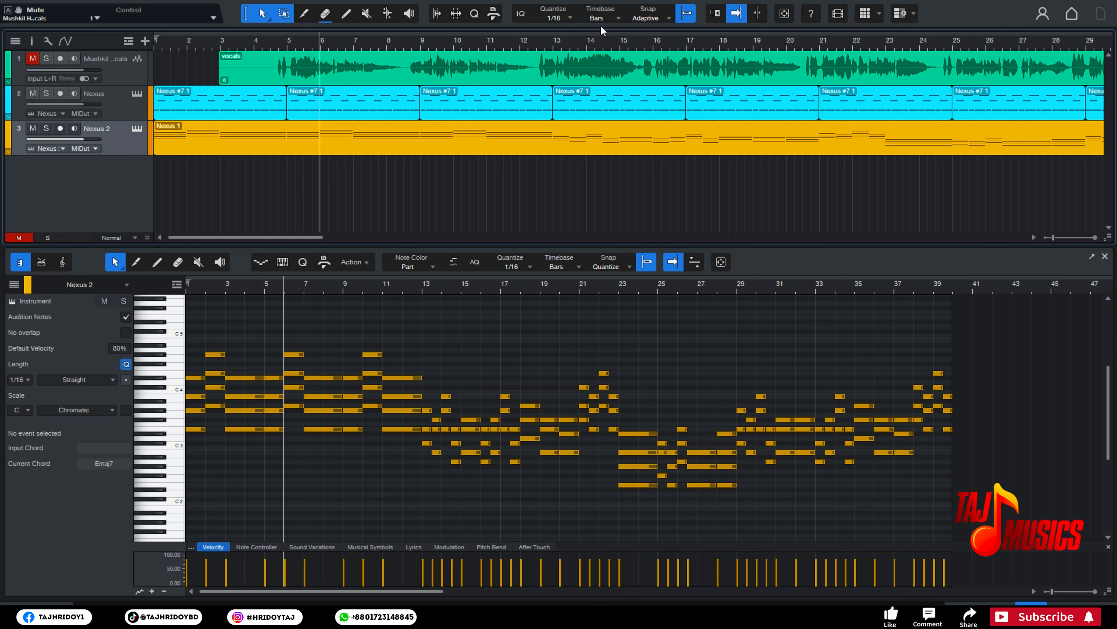
left_click(541, 35)
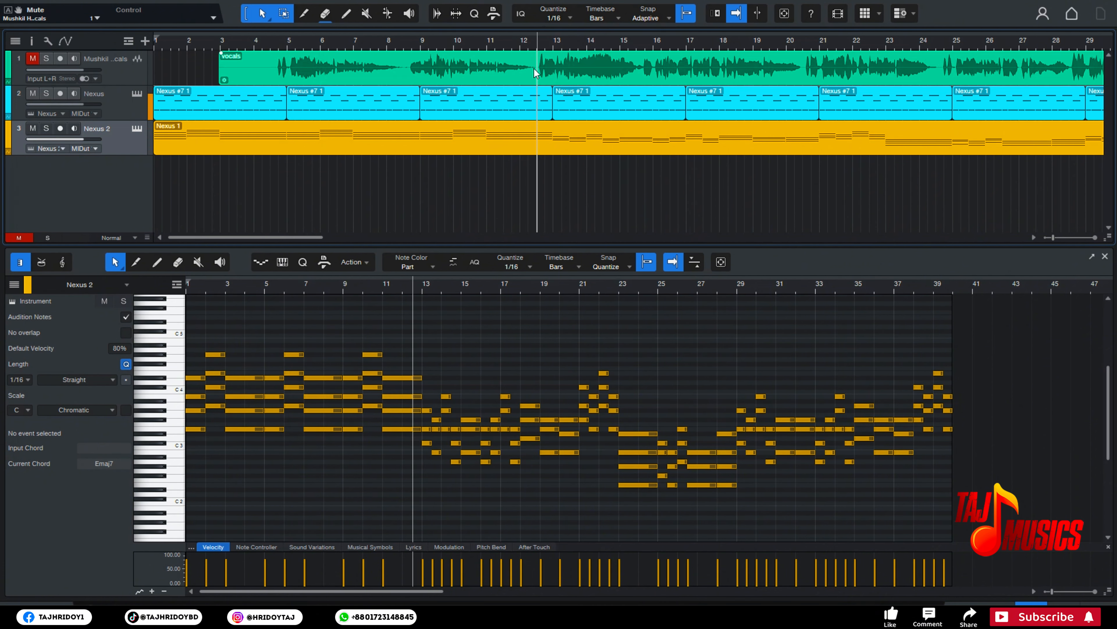
- Unmute the vocals during playback, lower their volume to about -5.8 dB, and mute them again
left_click(32, 59)
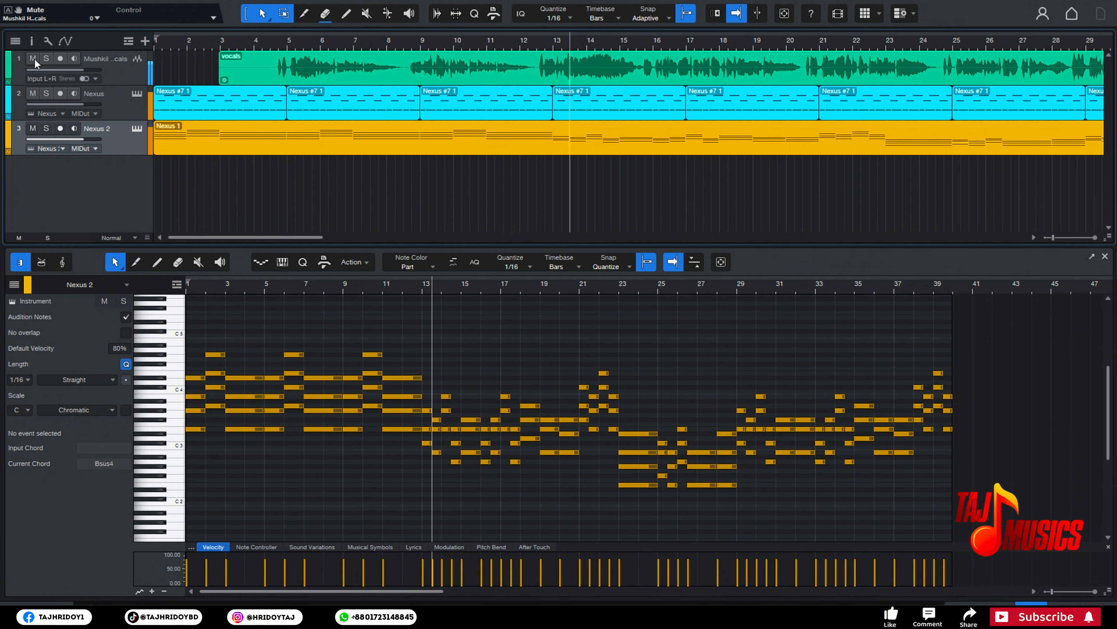
left_click_drag(72, 71, 51, 72)
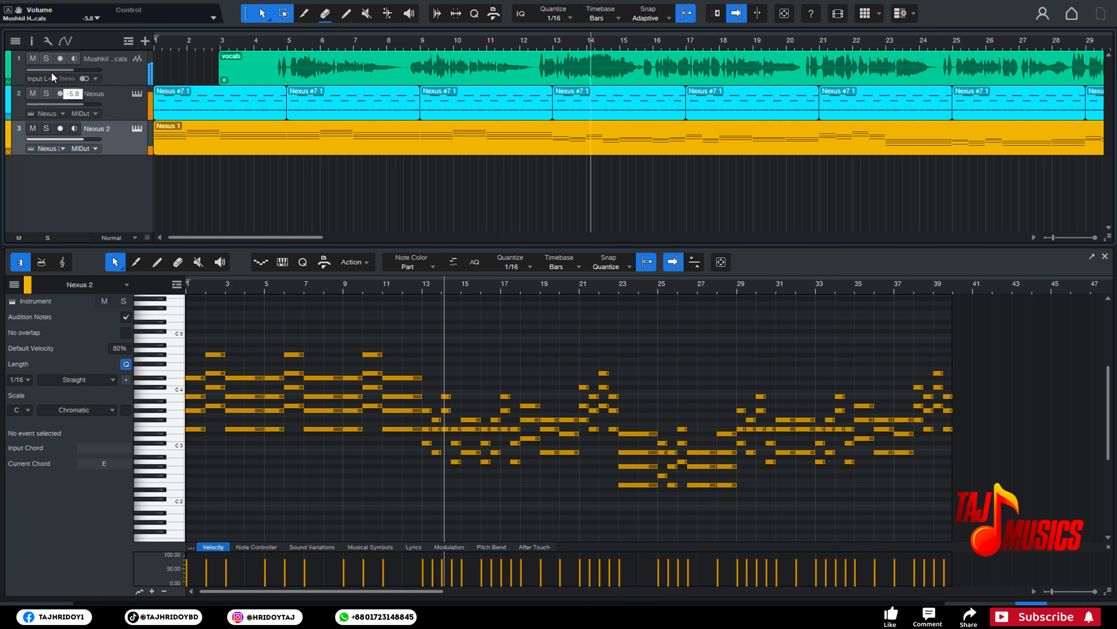
left_click(33, 58)
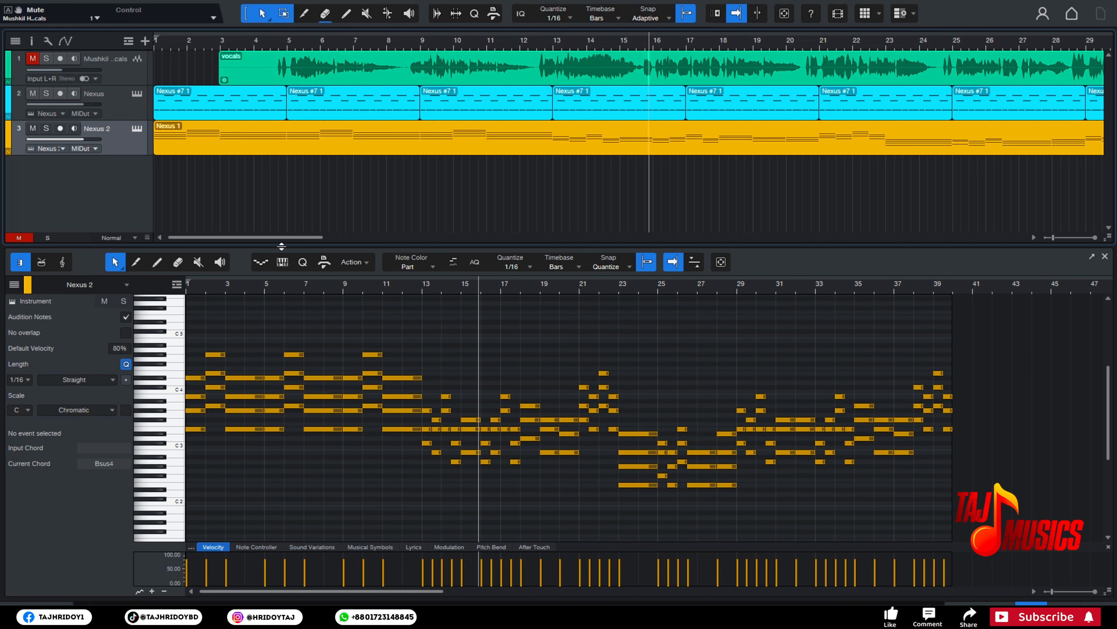
- Make a complete duplicate of the Nexus 2 track and delete the copied clip from the new track
left_click_drag(282, 246, 282, 372)
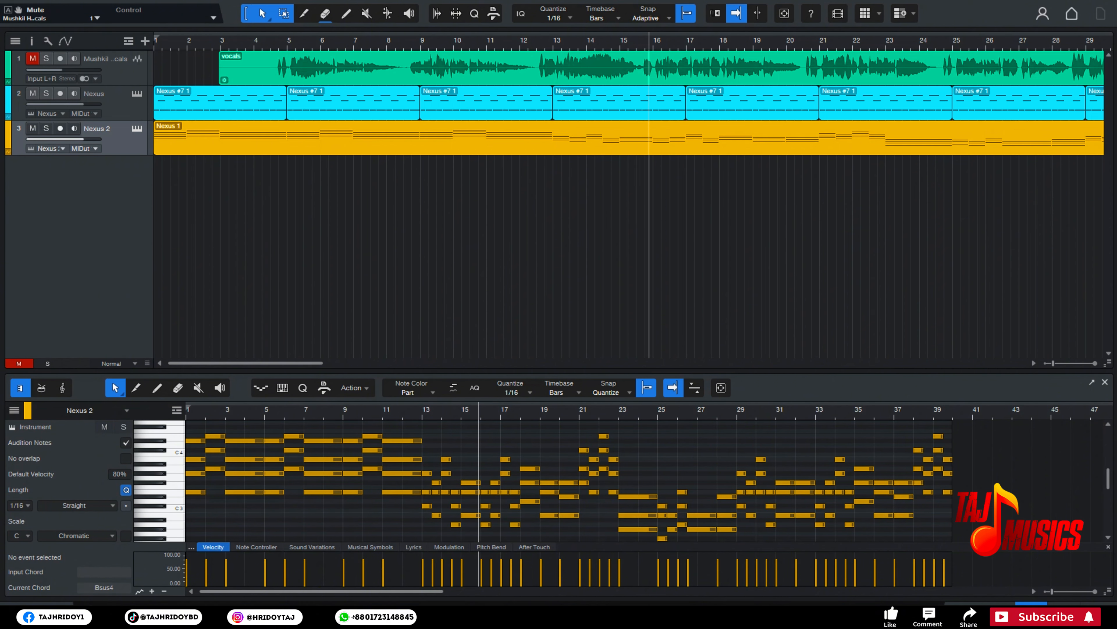
right_click(88, 169)
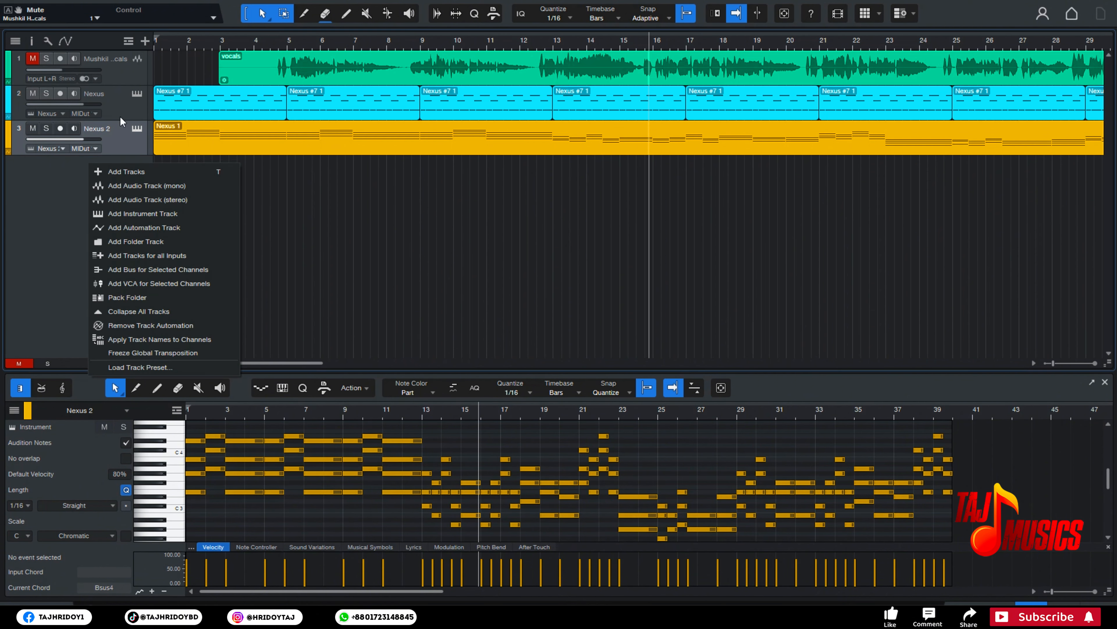
right_click(115, 139)
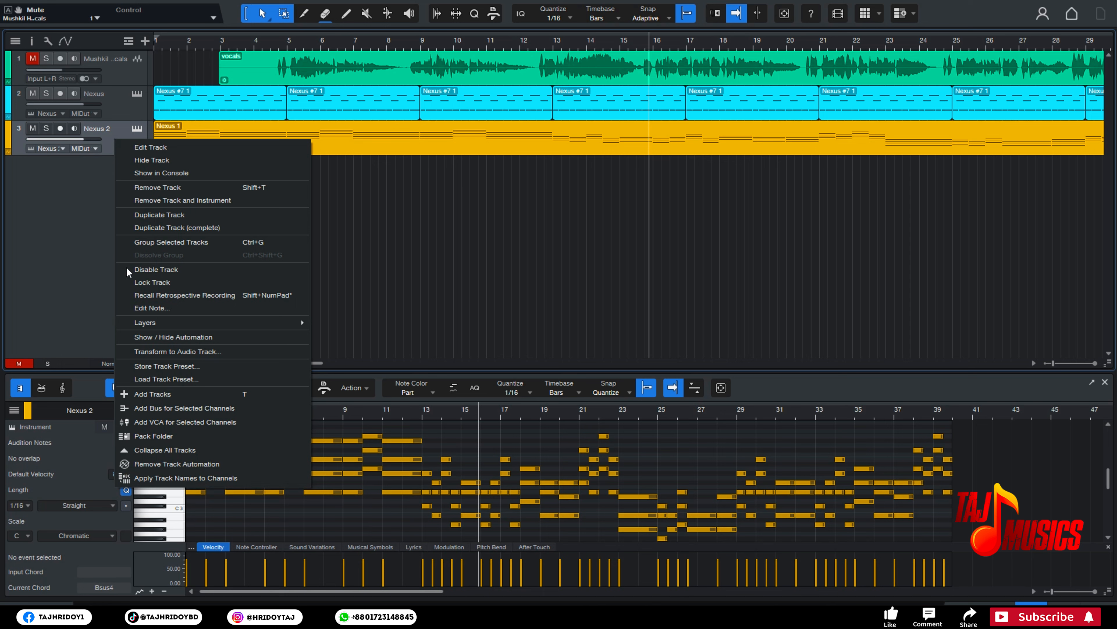
left_click(222, 227)
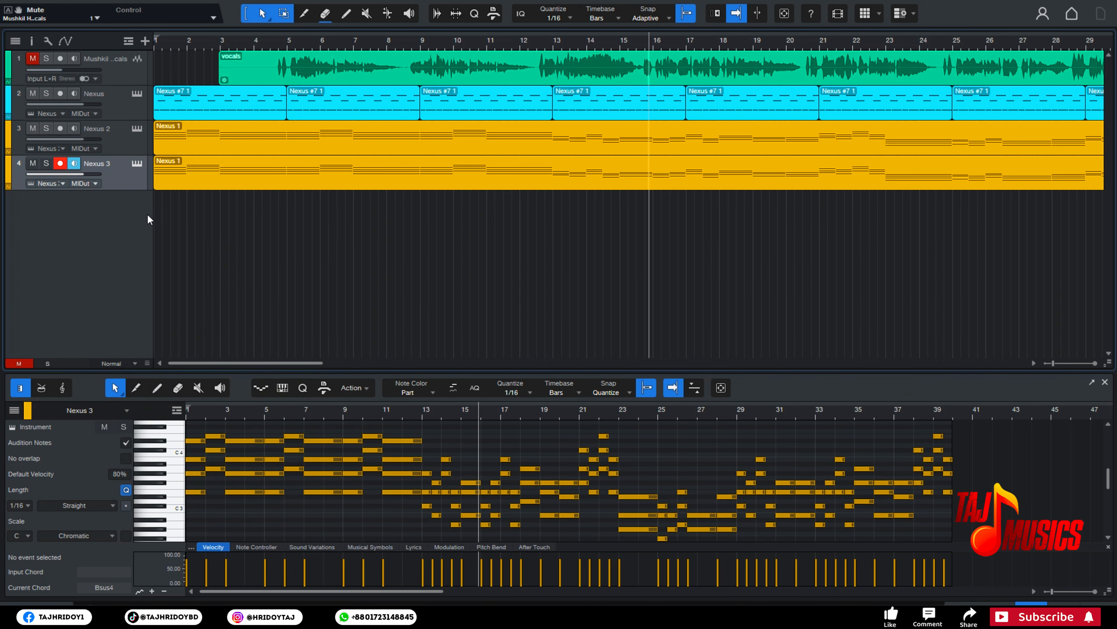
left_click(194, 179)
key("Delete")
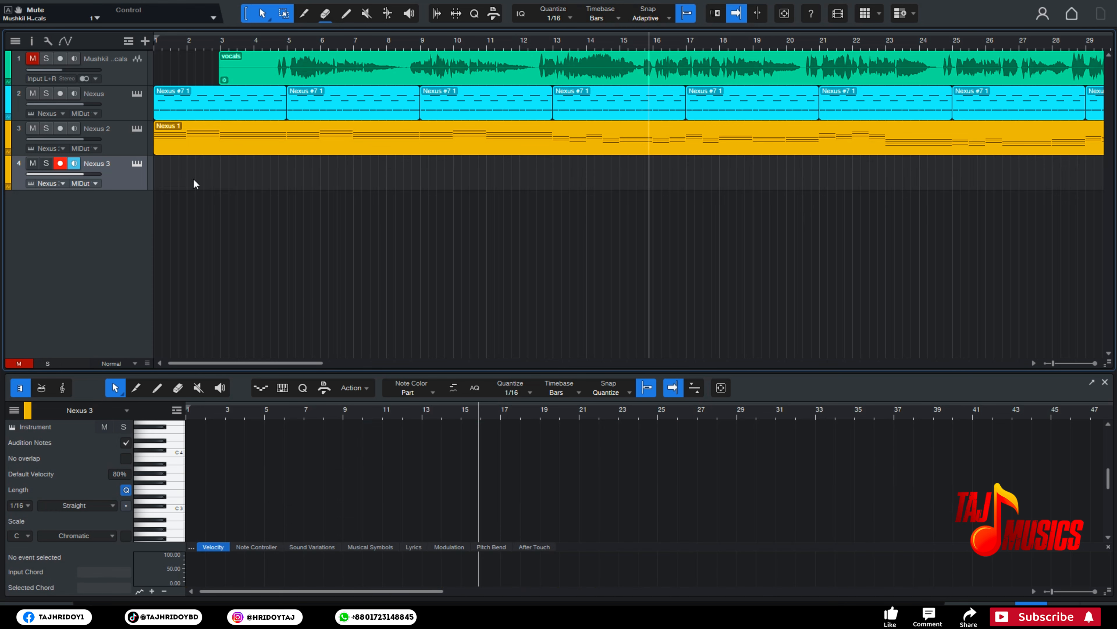
- Load the Nexus Grandpiano Soft preset from the Factory Presets Piano category on the Nexus 3 track and close the instrument window
left_click(140, 163)
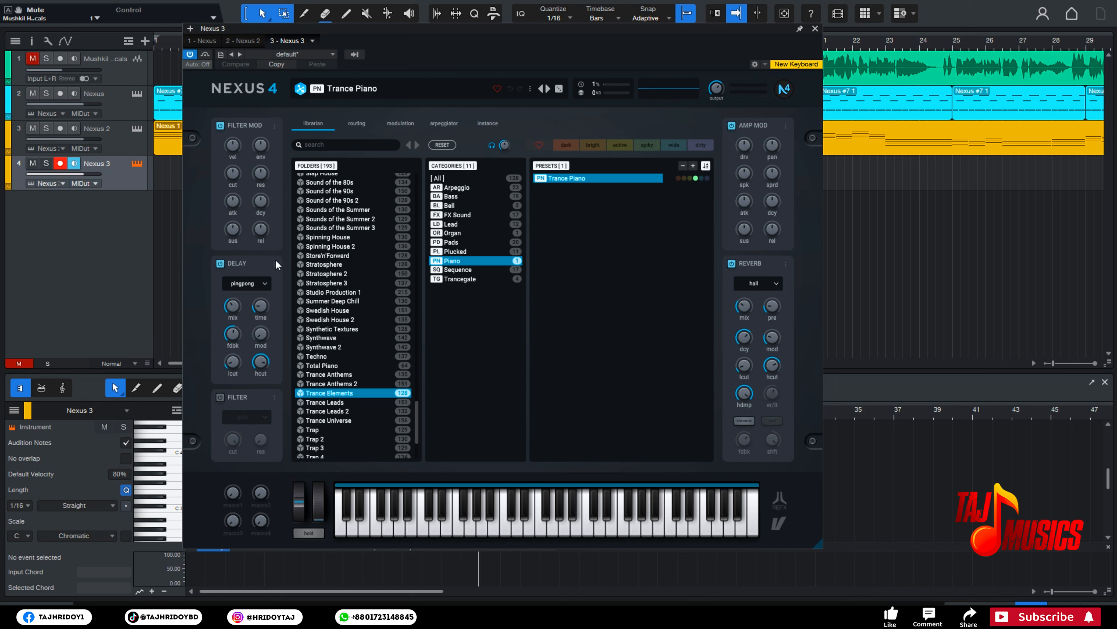
scroll(366, 229, "up", 15)
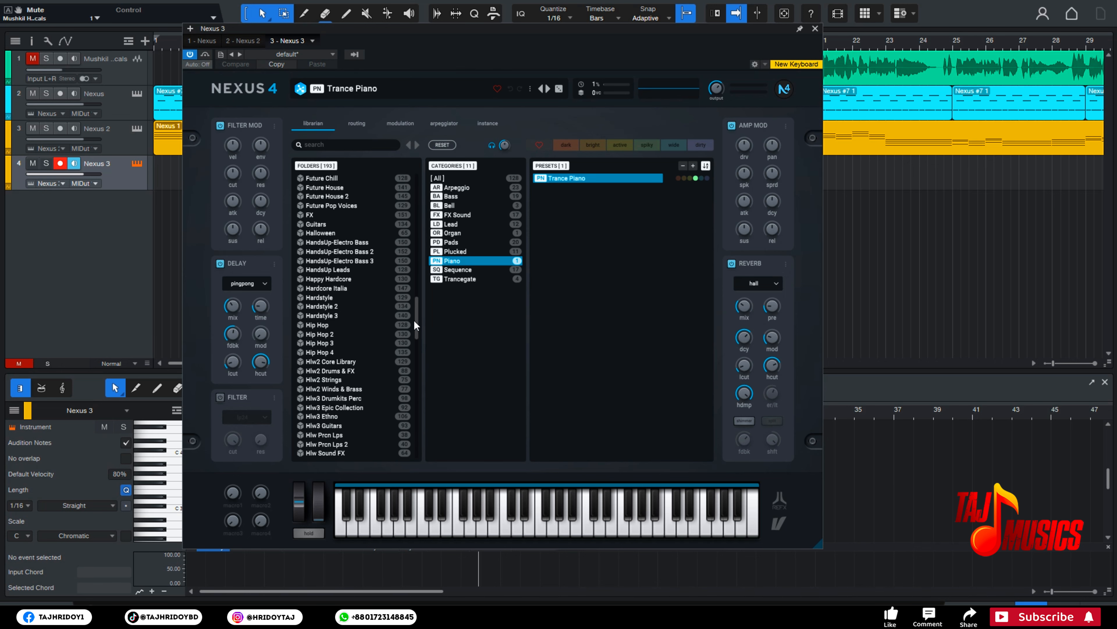
left_click_drag(415, 324, 424, 169)
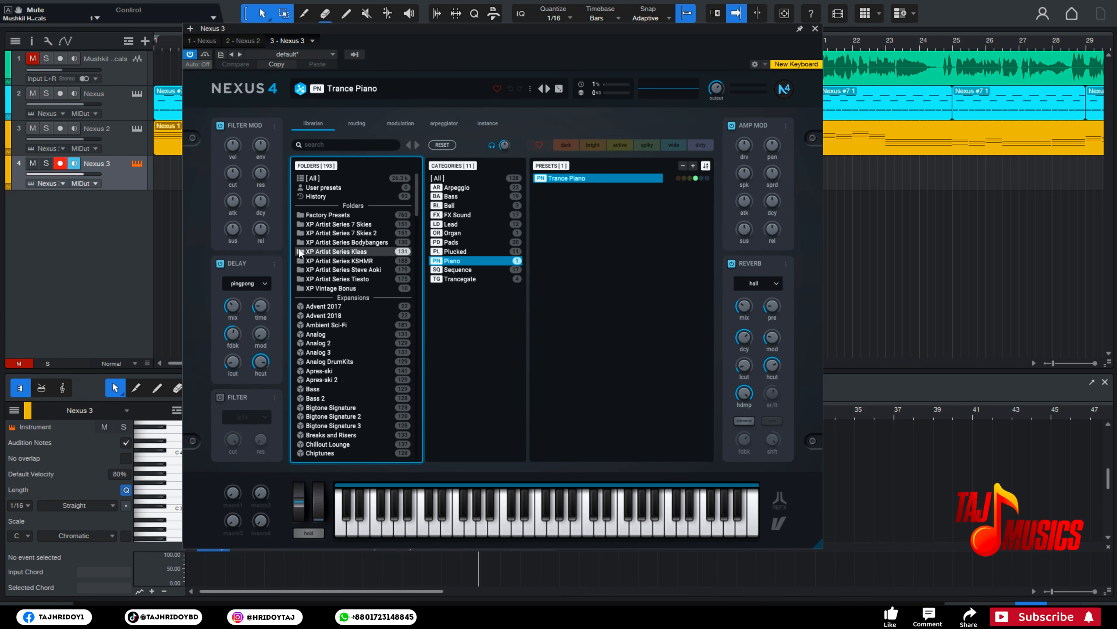
left_click(351, 216)
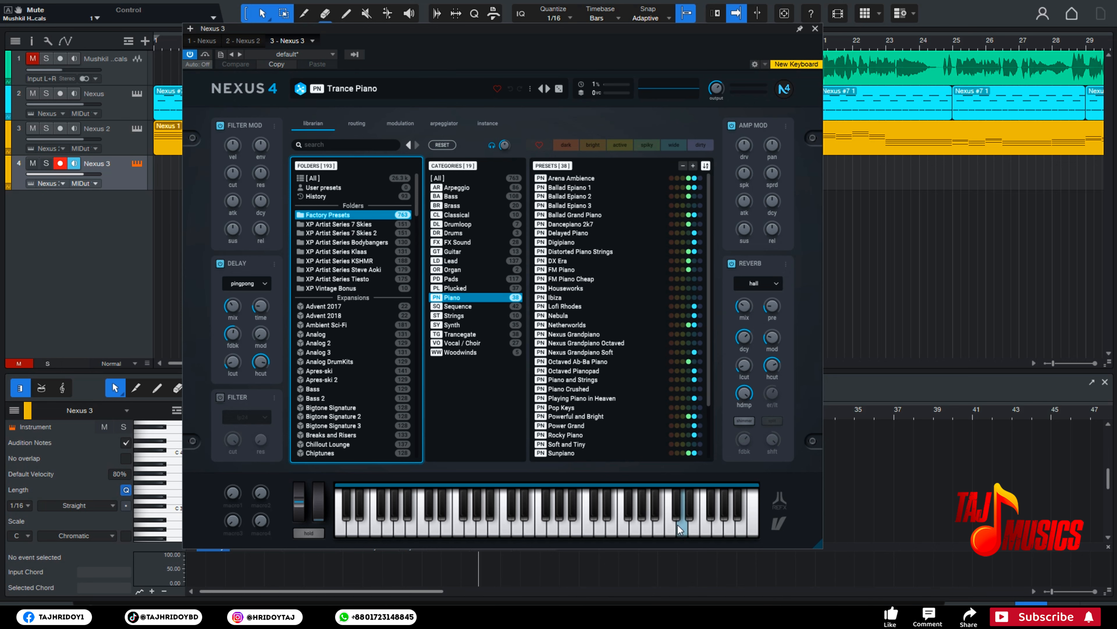
scroll(580, 379, "down", 2)
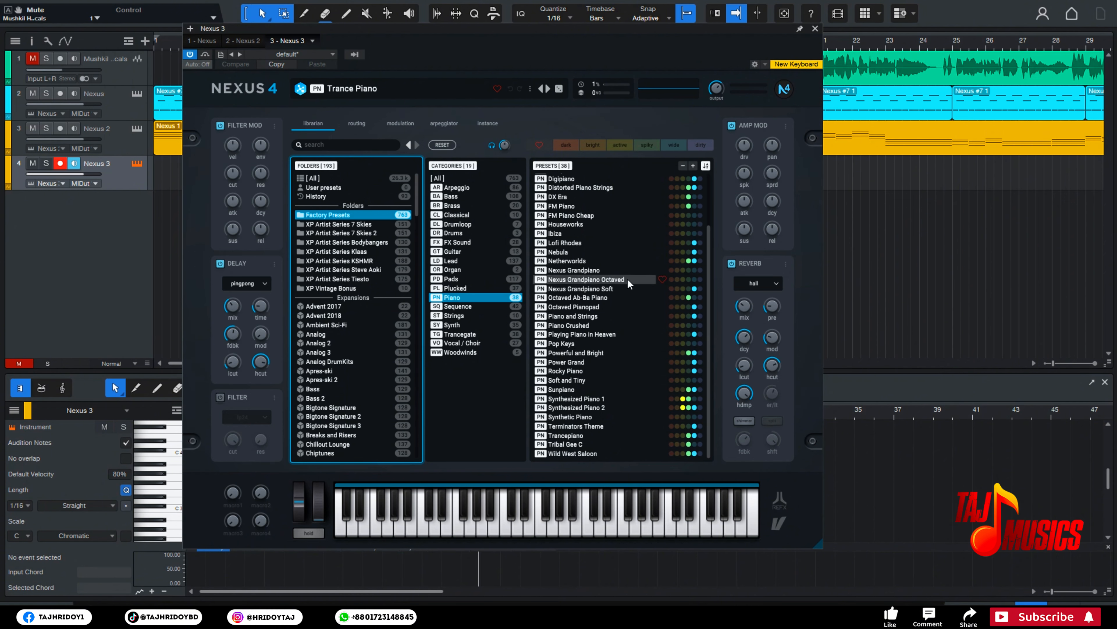
left_click(623, 288)
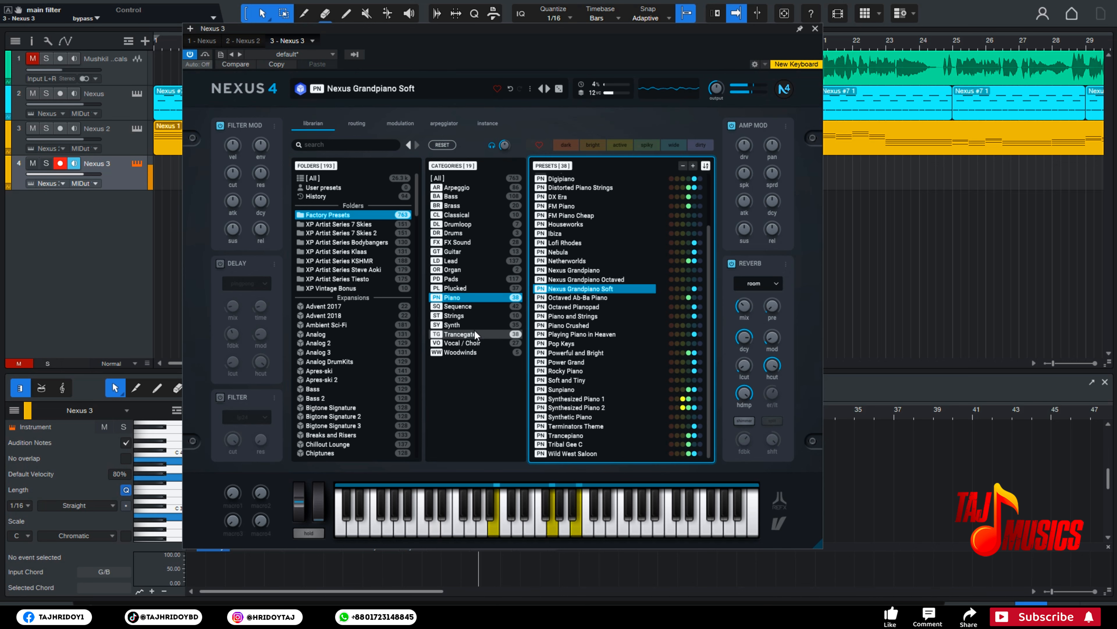
left_click(815, 28)
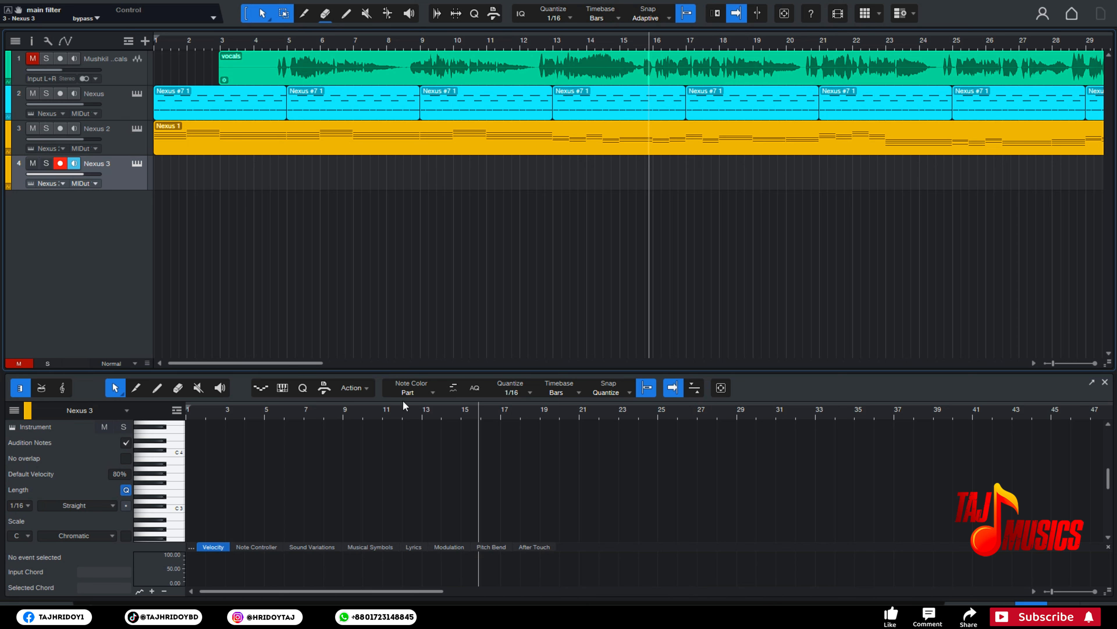
- Play the new Nexus 3 part from about bar 4, disarm the track's recording, and solo it
left_click_drag(390, 371, 390, 226)
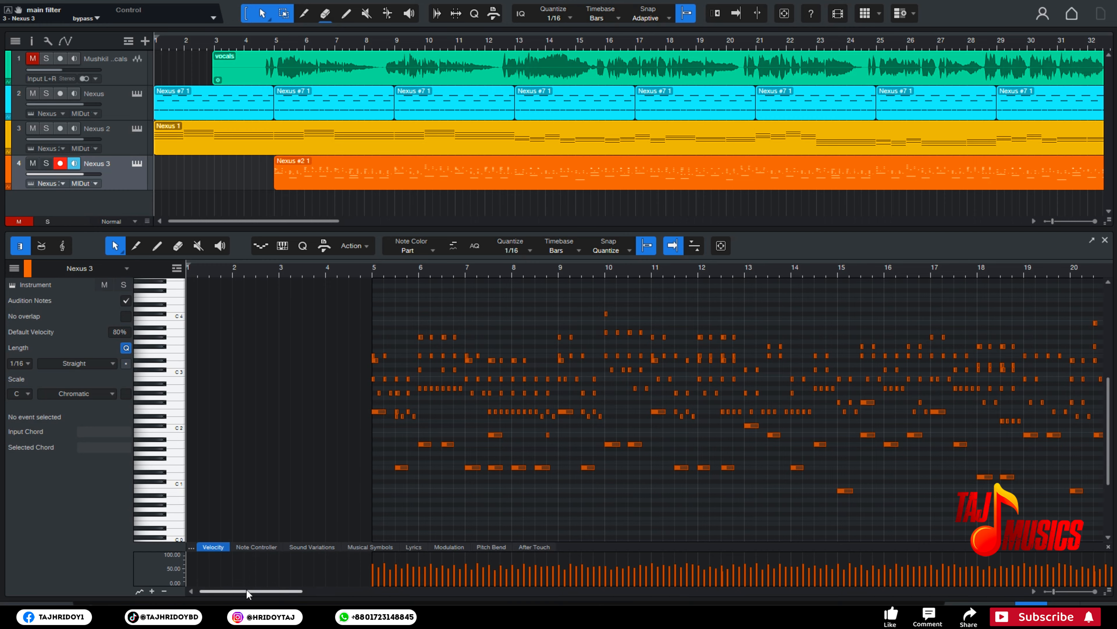
left_click_drag(246, 590, 259, 589)
left_click(255, 47)
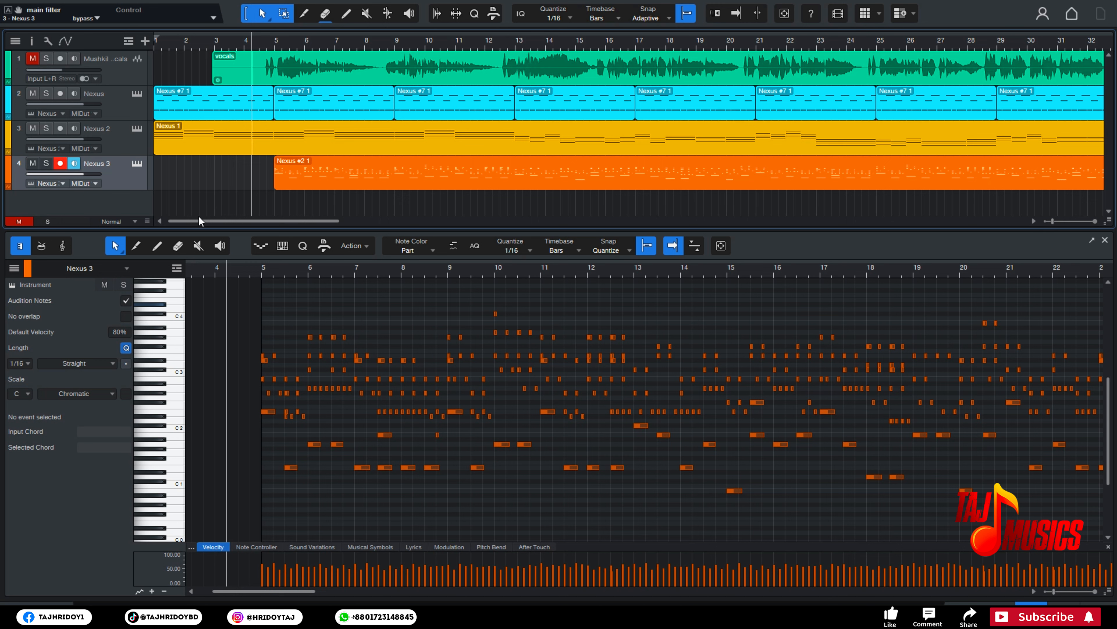
key("space")
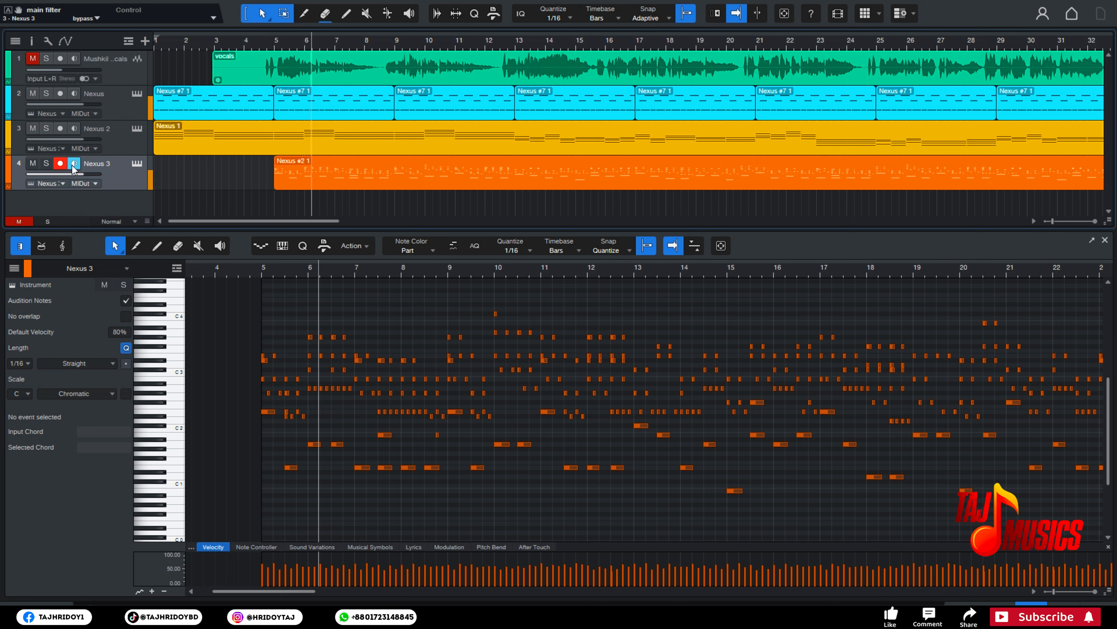
left_click(61, 163)
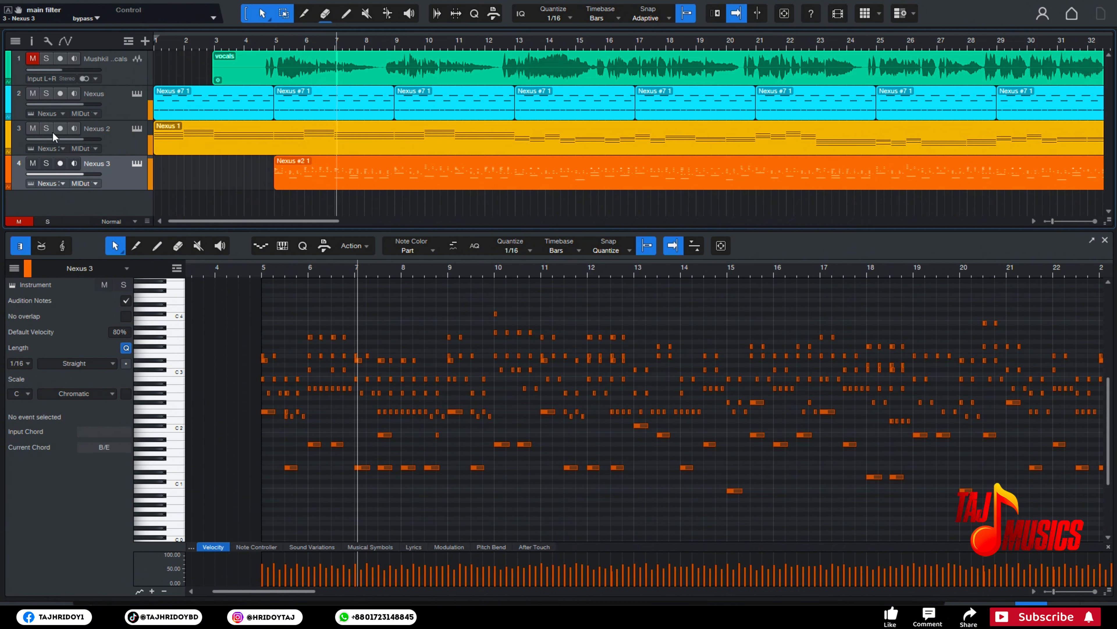
left_click(46, 163)
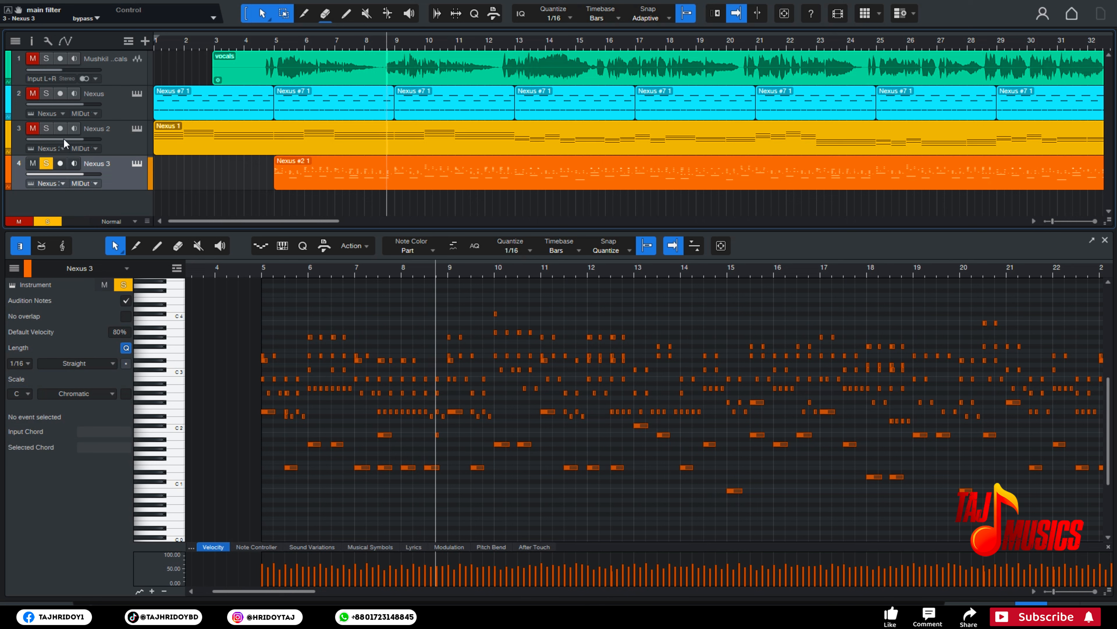
- Unsolo Nexus 3 and lower the volume of Nexus 2 to -11.7 dB and of Nexus to -2.5 dB
left_click_drag(65, 138, 52, 135)
left_click(47, 164)
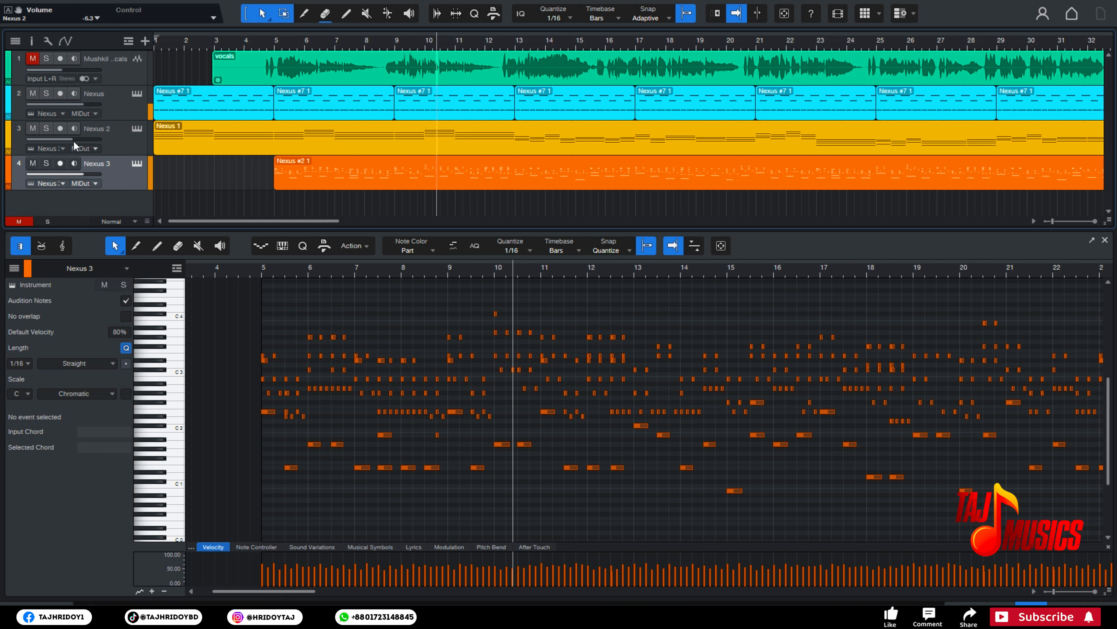
left_click_drag(73, 140, 61, 141)
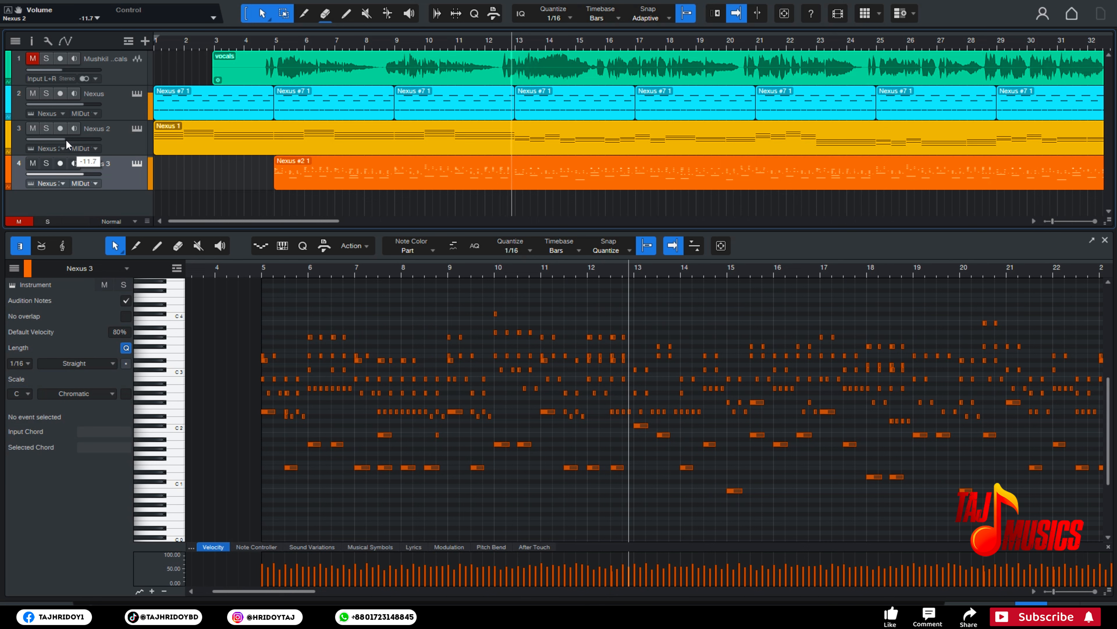
left_click_drag(80, 105, 75, 105)
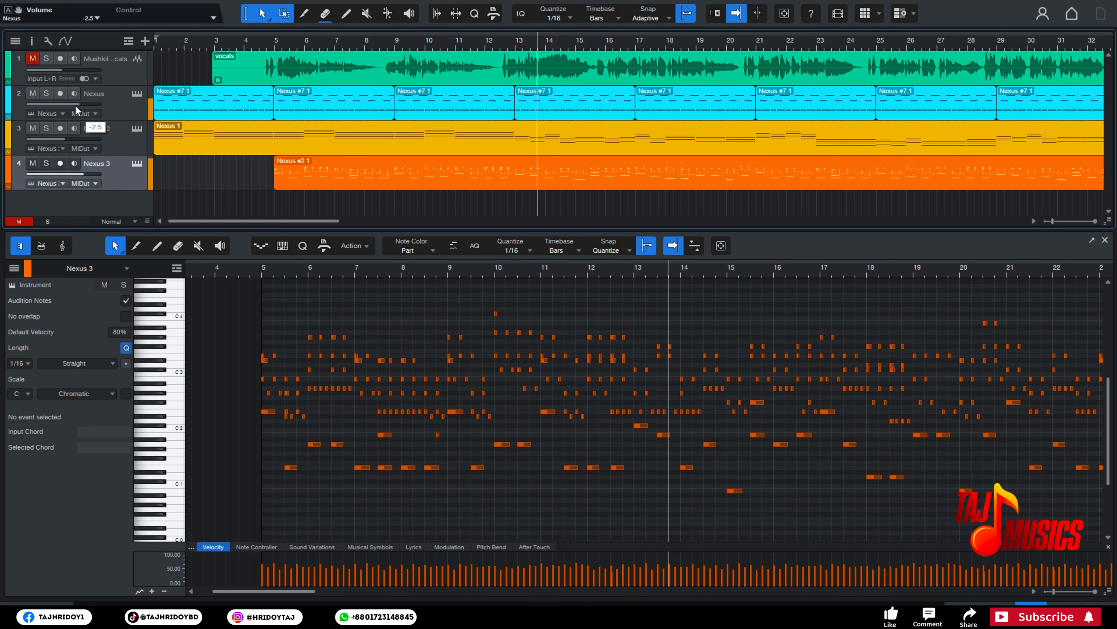
- Raise the Nexus 3 track's volume to +2.9 dB and lower the Nexus 2 track's volume to -15.0 dB
left_click_drag(280, 218, 316, 225)
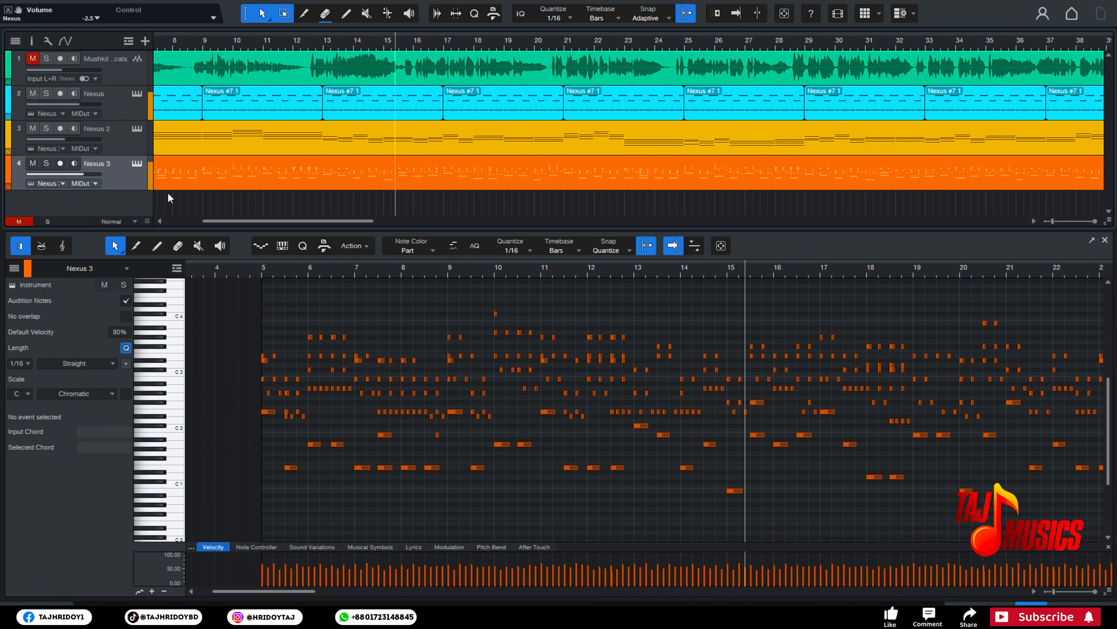
left_click_drag(89, 176, 91, 174)
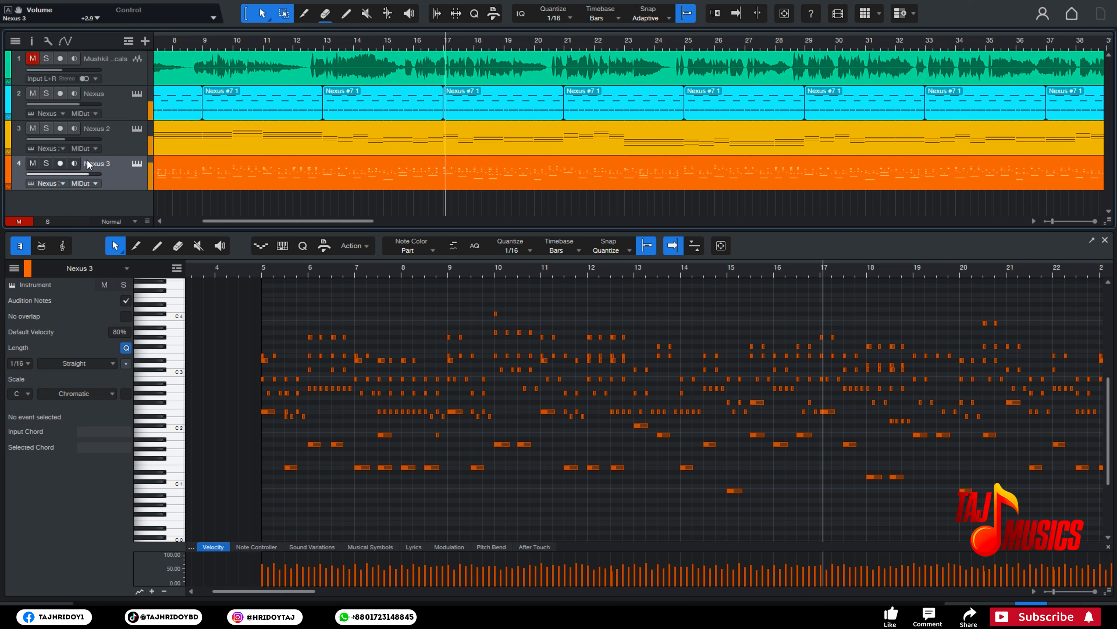
left_click_drag(63, 140, 64, 140)
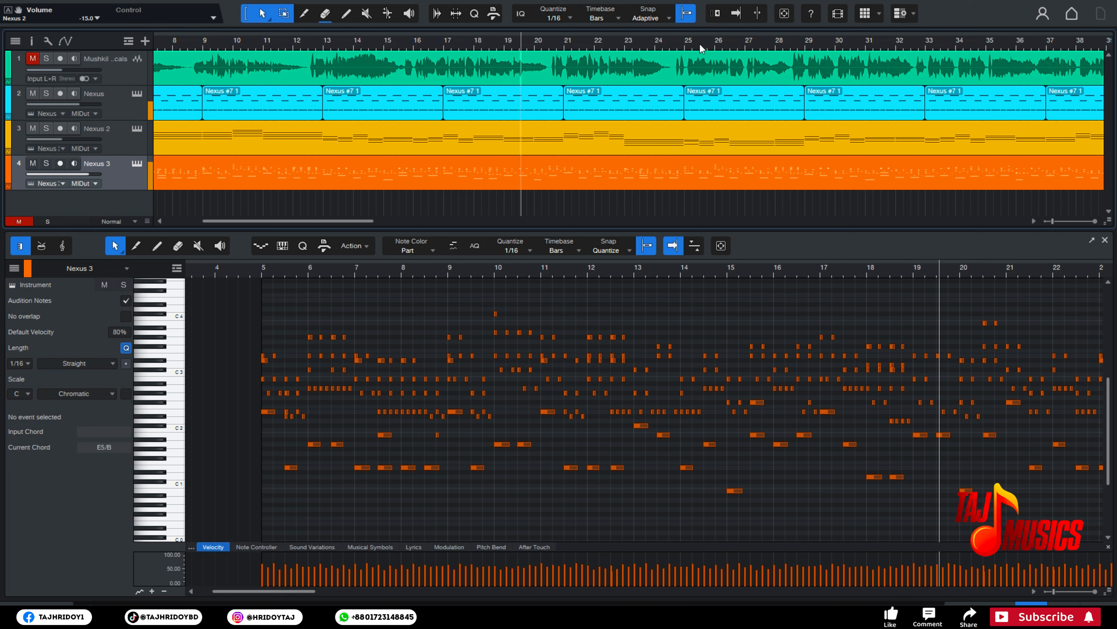
- Play from about bar 12 with the vocals unmuted, raise their volume to about -3.3 dB, and mute them again
left_click(315, 41)
left_click(294, 43)
left_click(32, 59)
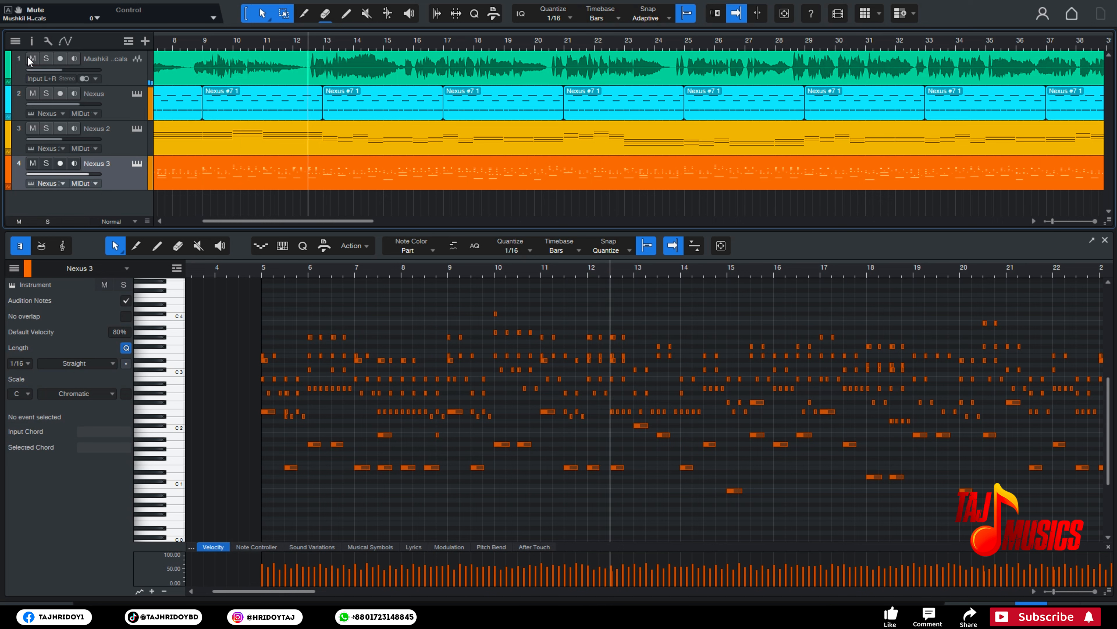
left_click(73, 61)
left_click_drag(84, 67, 87, 65)
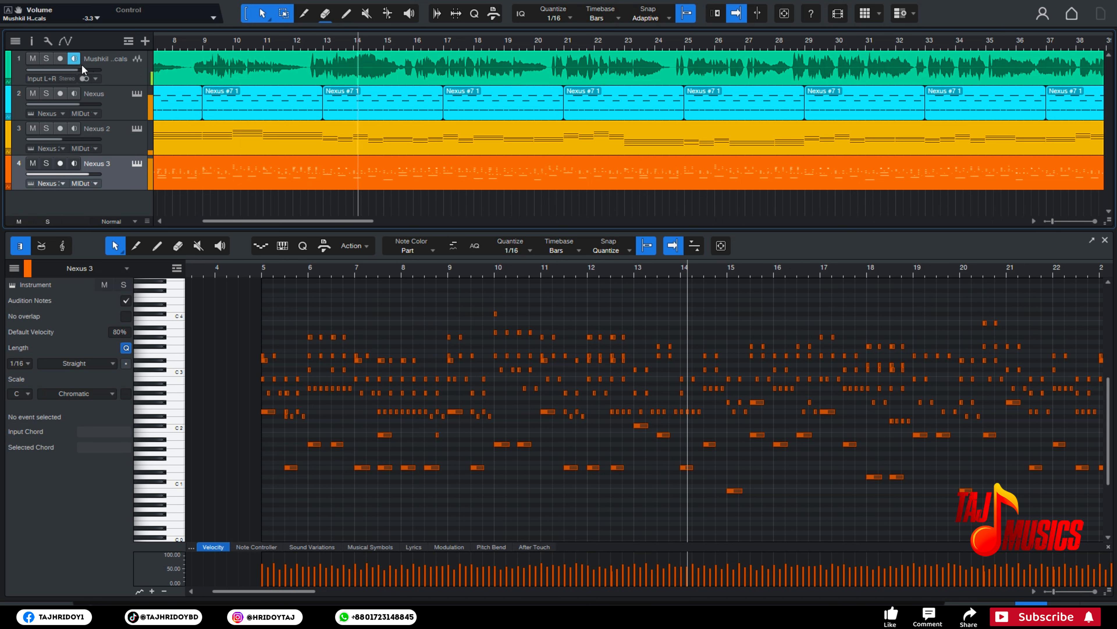
left_click(33, 59)
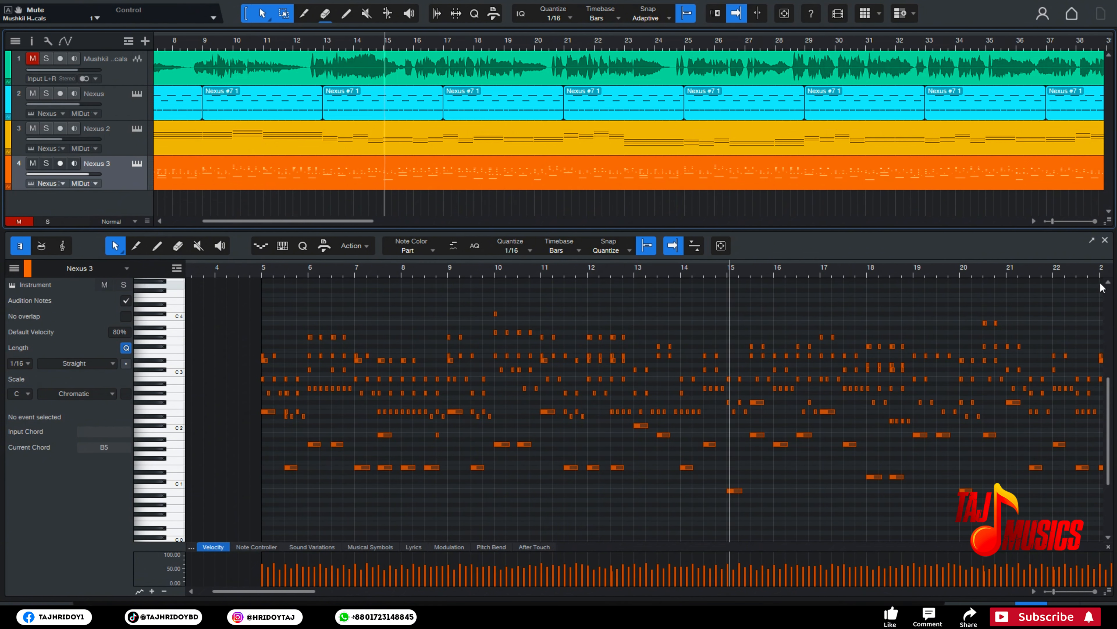
- Close the Nexus 3 note editor and bring the start of the arrangement into view
left_click(1106, 241)
scroll(306, 48, "down", 3)
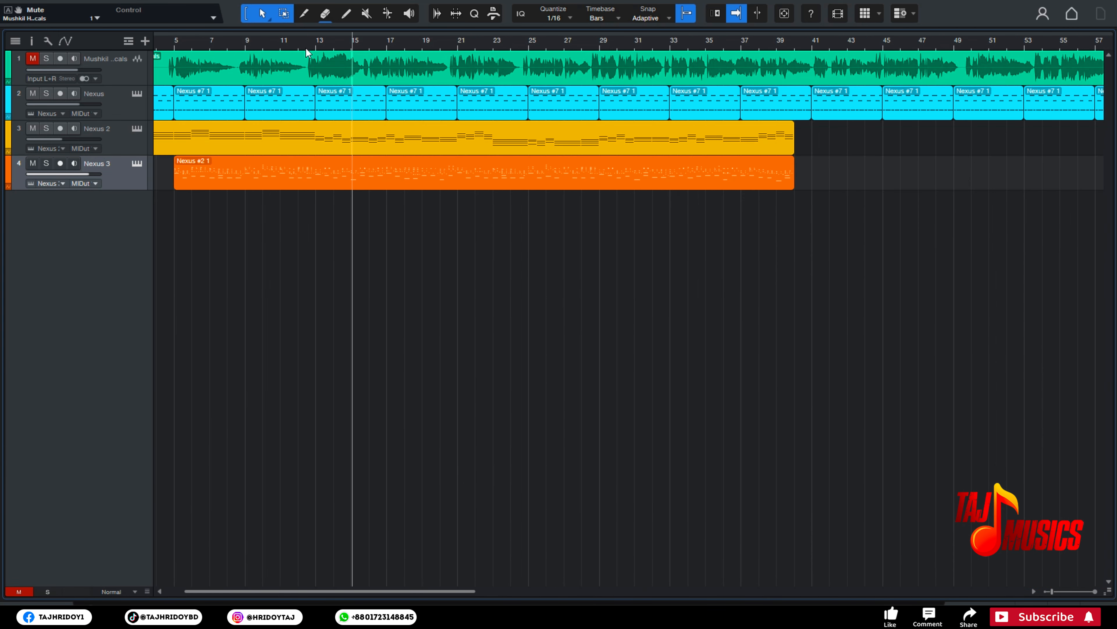
left_click_drag(335, 591, 319, 592)
scroll(219, 47, "up", 3)
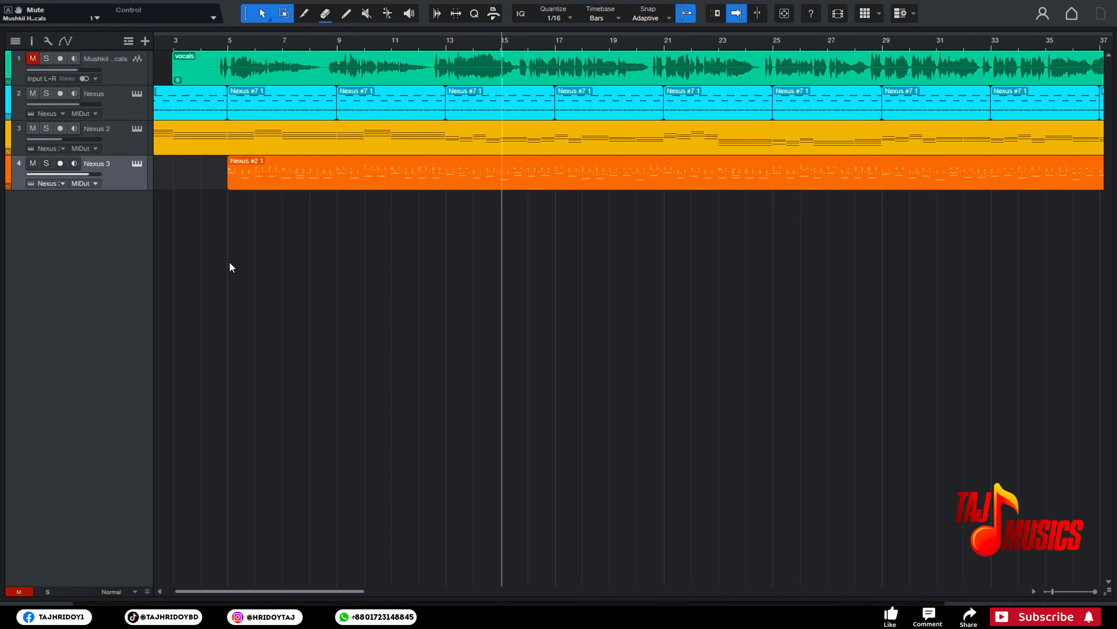
- Duplicate the Nexus 3 track completely with its own instrument, and delete the copied clip from the new Nexus 4 track
right_click(287, 321)
left_click(111, 286)
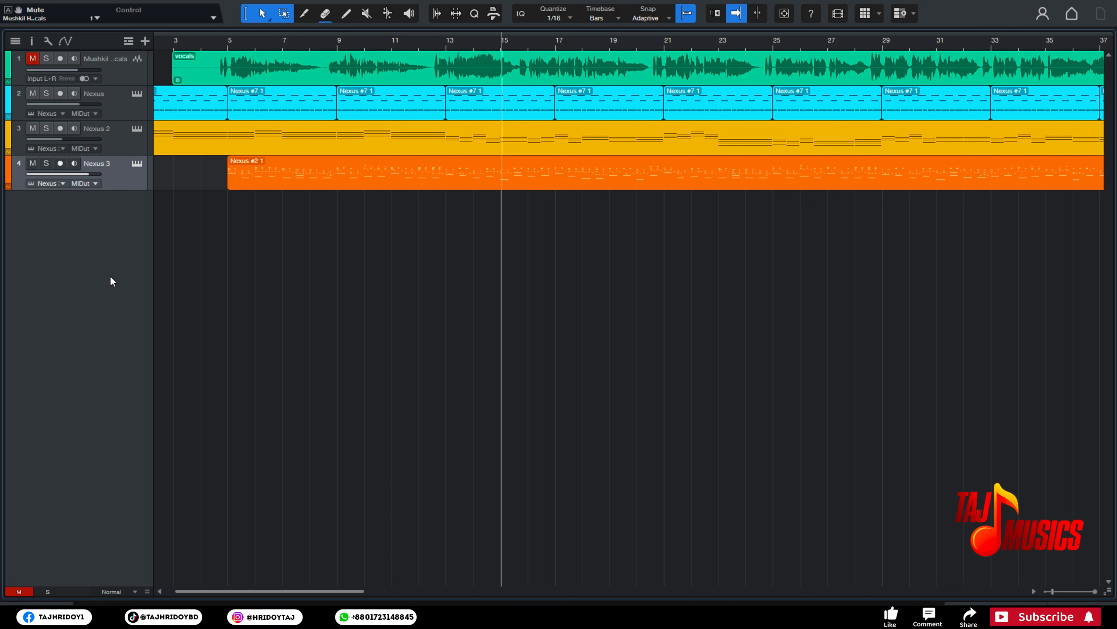
right_click(122, 181)
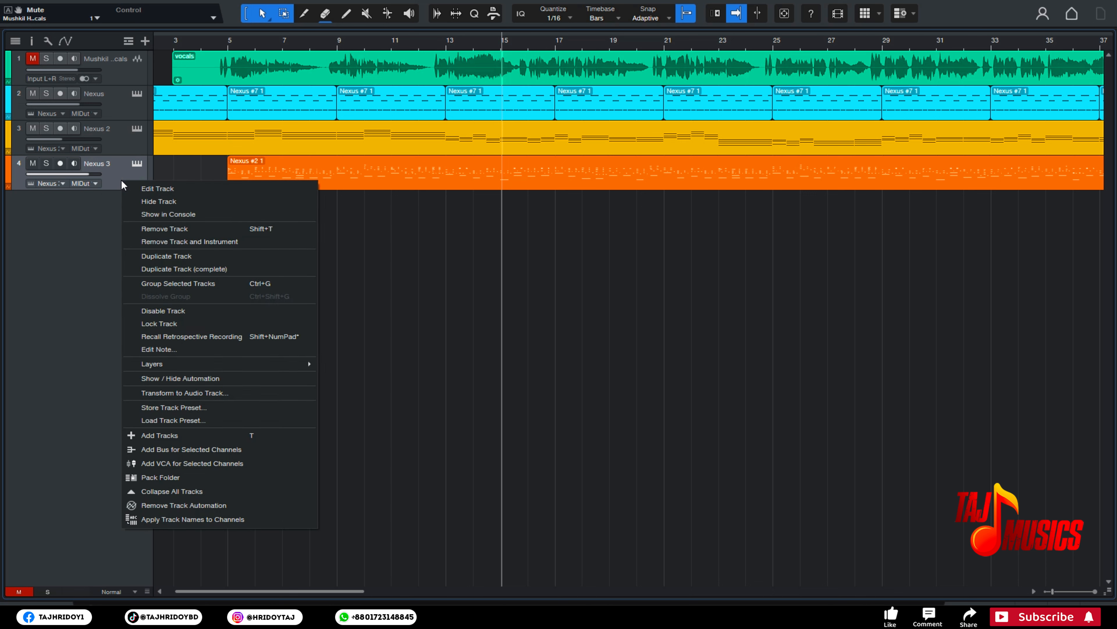
left_click(192, 272)
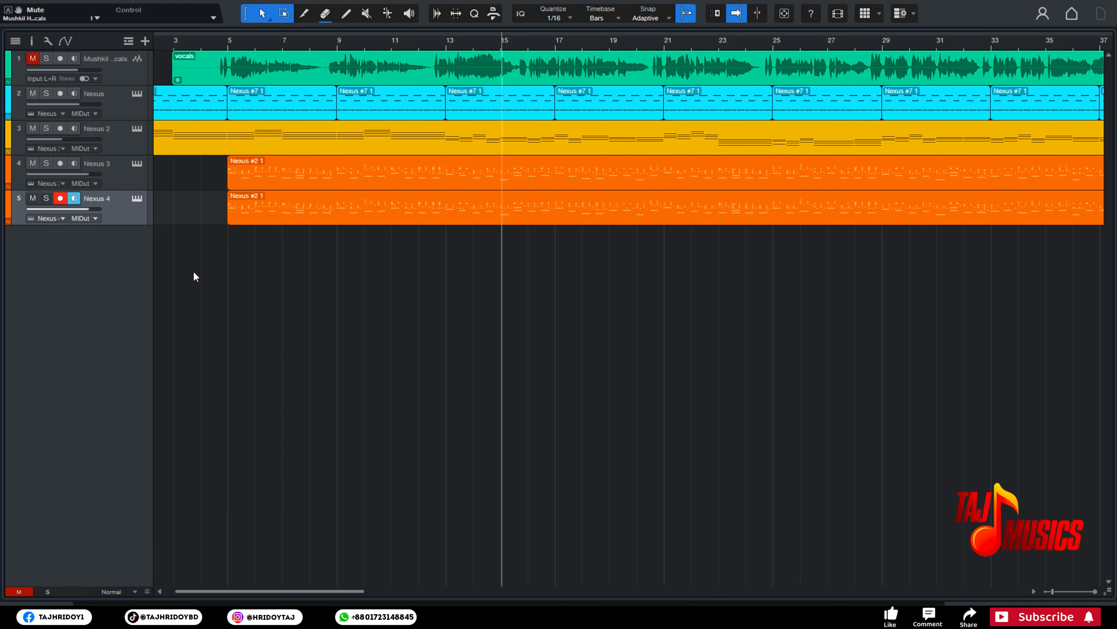
left_click(255, 212)
key("Delete")
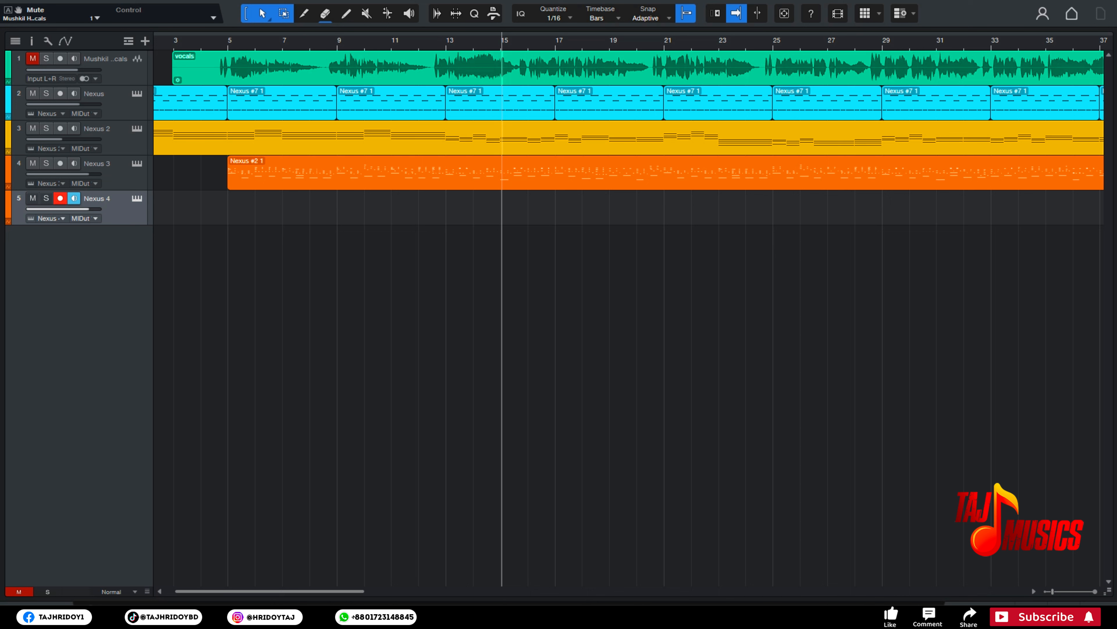
- Open the Nexus 4 track's instrument and list the Sequence category of the factory presets
left_click(137, 199)
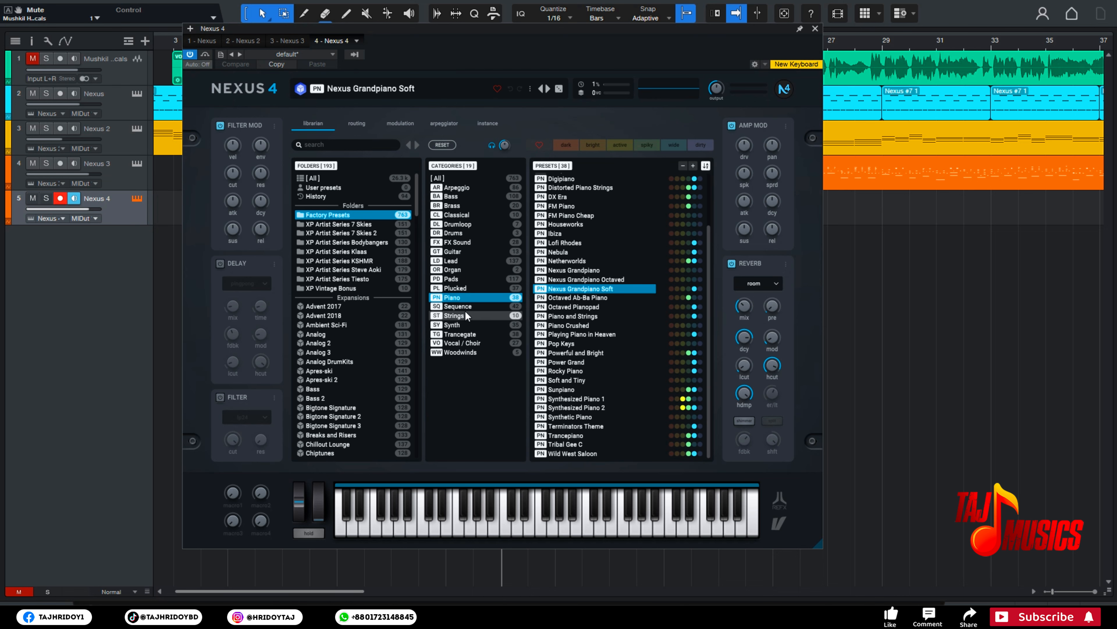
left_click(458, 306)
scroll(572, 321, "down", 4)
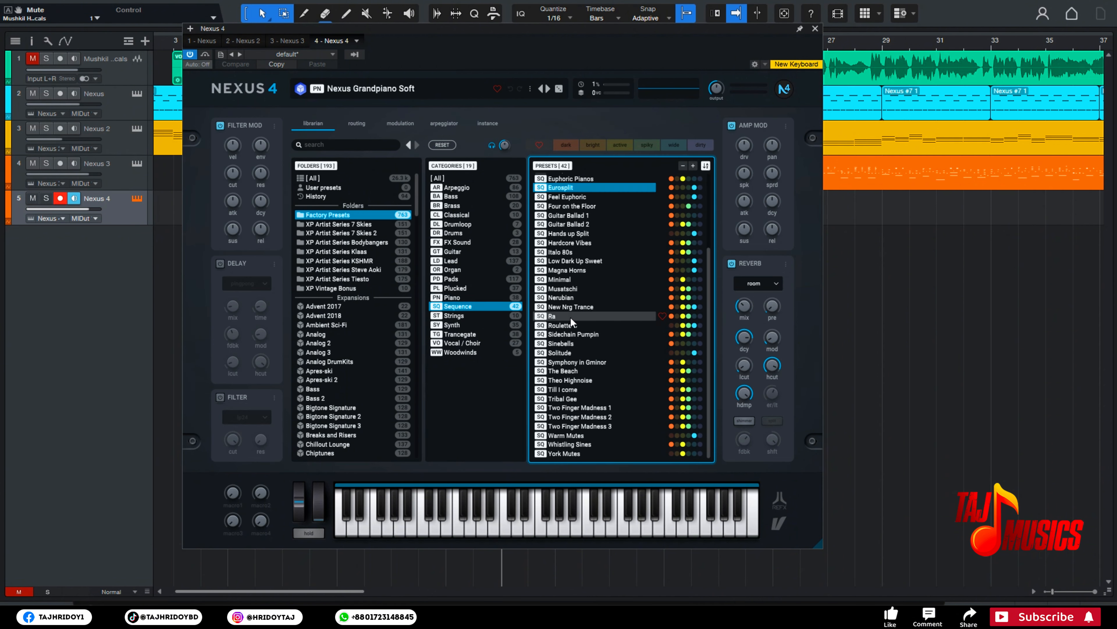
- Try out various Sequence presets, from Two Finger Madness 3 through Symphony in Gminor and Nerubian to Euphoric Pianos
left_click(576, 371)
left_click(585, 389)
left_click(581, 427)
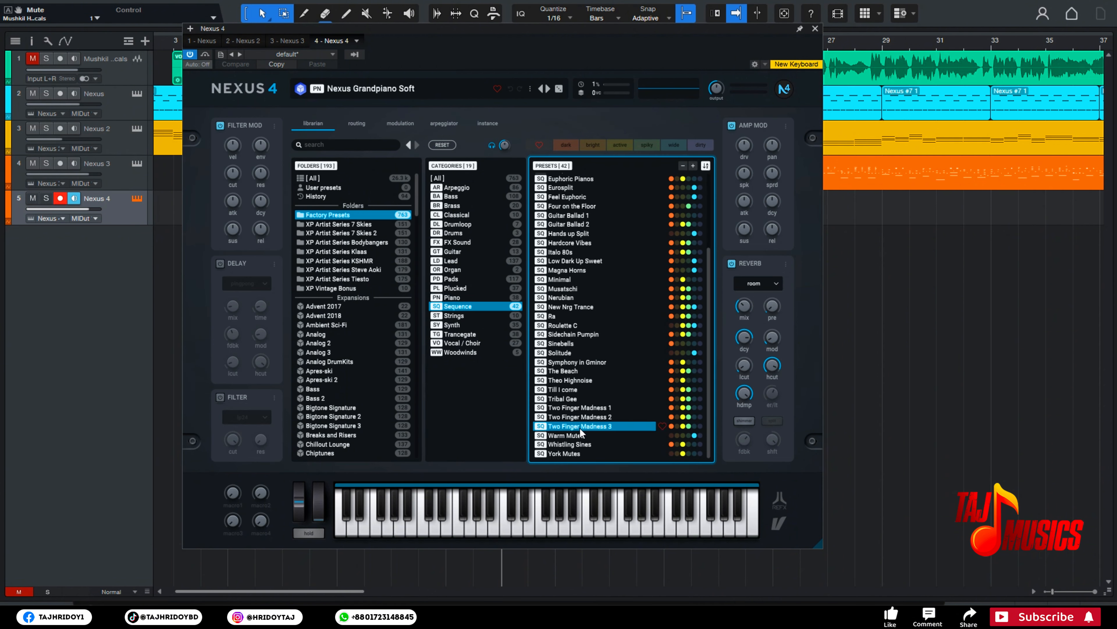
left_click(580, 416)
left_click(572, 399)
left_click(570, 380)
left_click(571, 362)
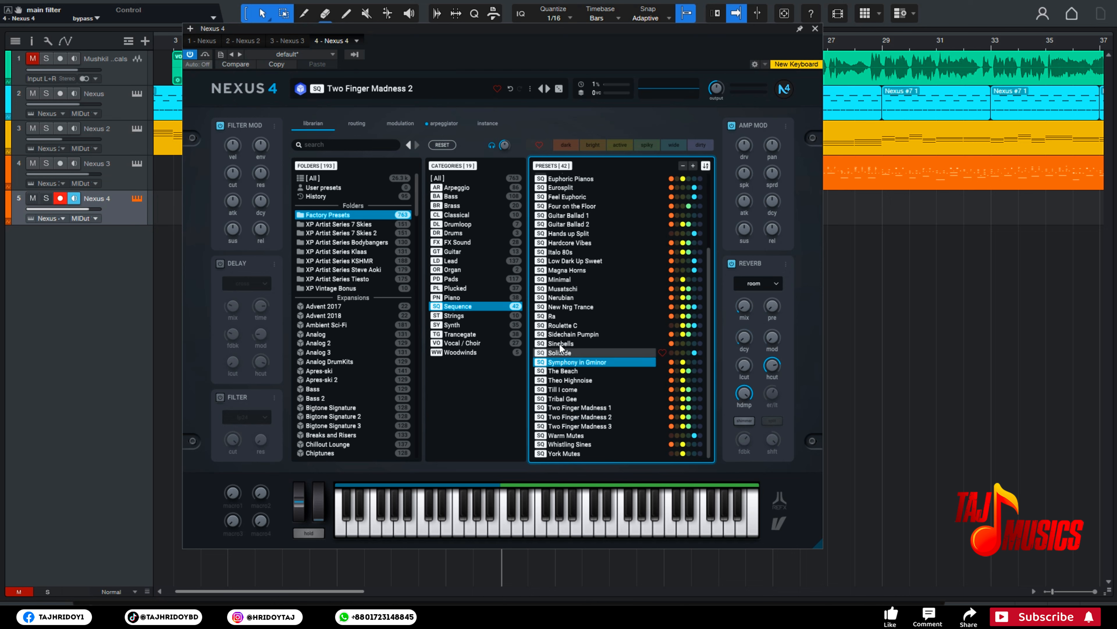
left_click(563, 334)
left_click(563, 324)
left_click(558, 297)
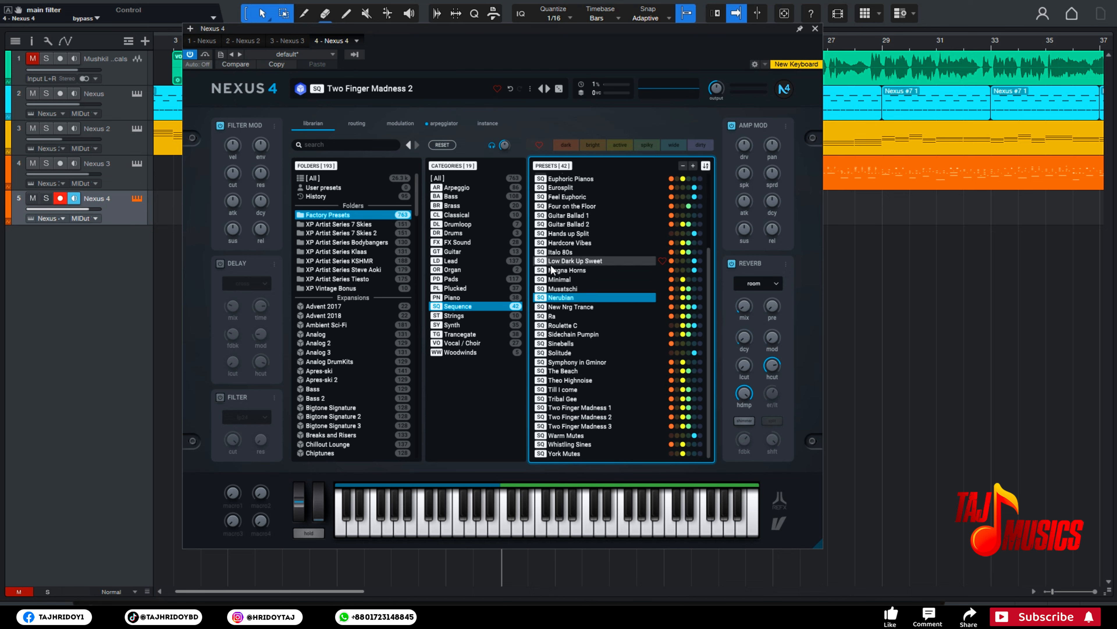
left_click(551, 261)
left_click(550, 234)
left_click(550, 215)
left_click(550, 197)
left_click(550, 178)
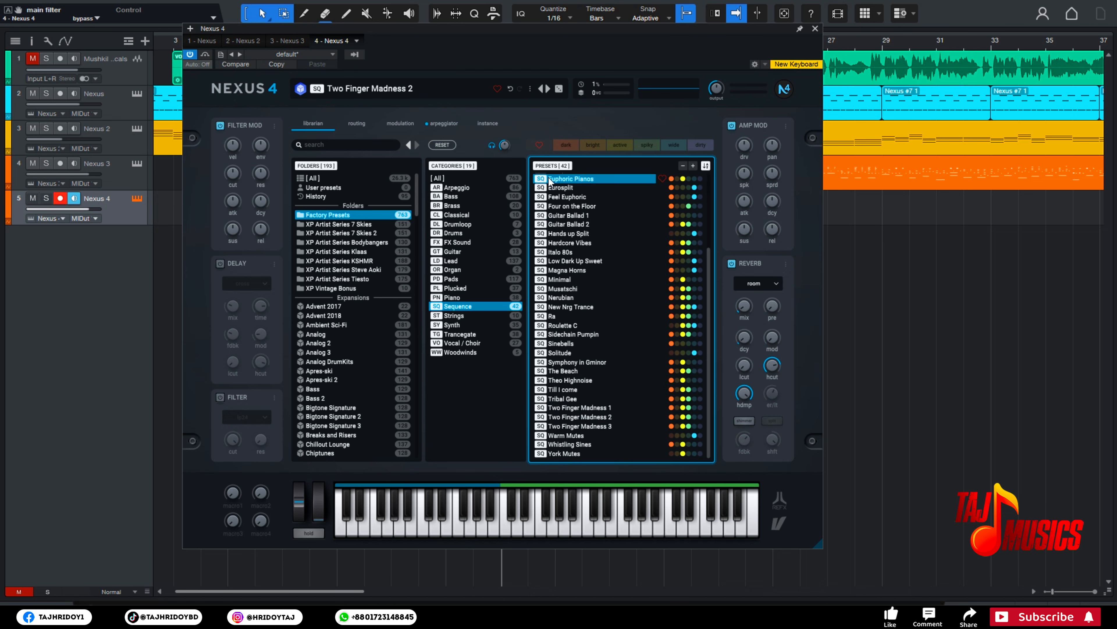
scroll(551, 180, "up", 4)
left_click(570, 213)
left_click(571, 187)
- Load the York Mutes sequence preset for the Nexus 4 track and close the instrument window
scroll(640, 361, "down", 4)
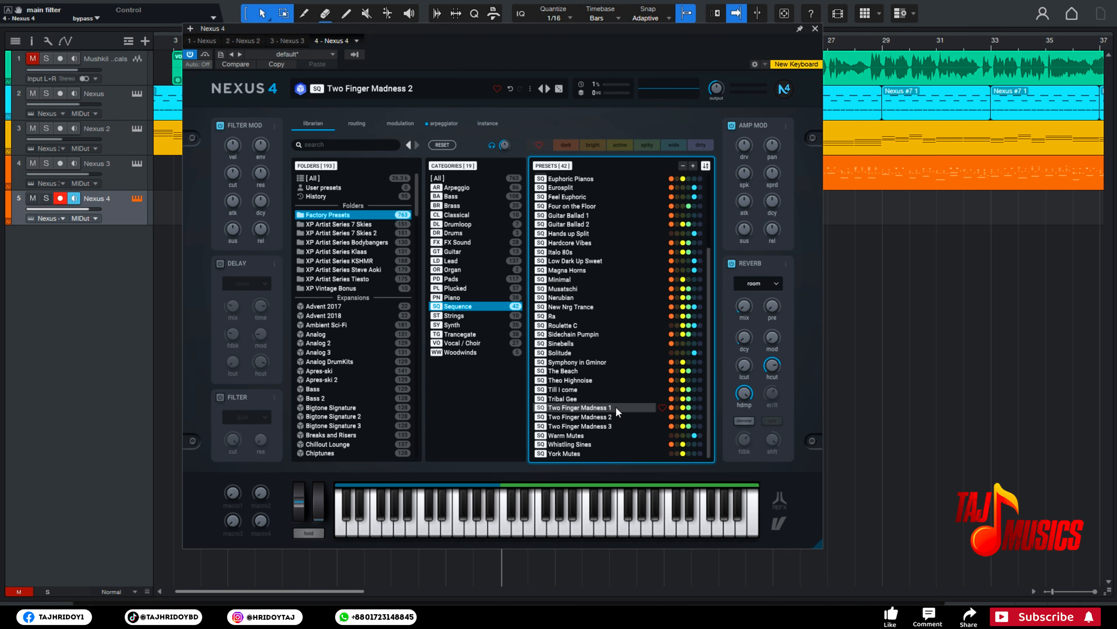
left_click(582, 455)
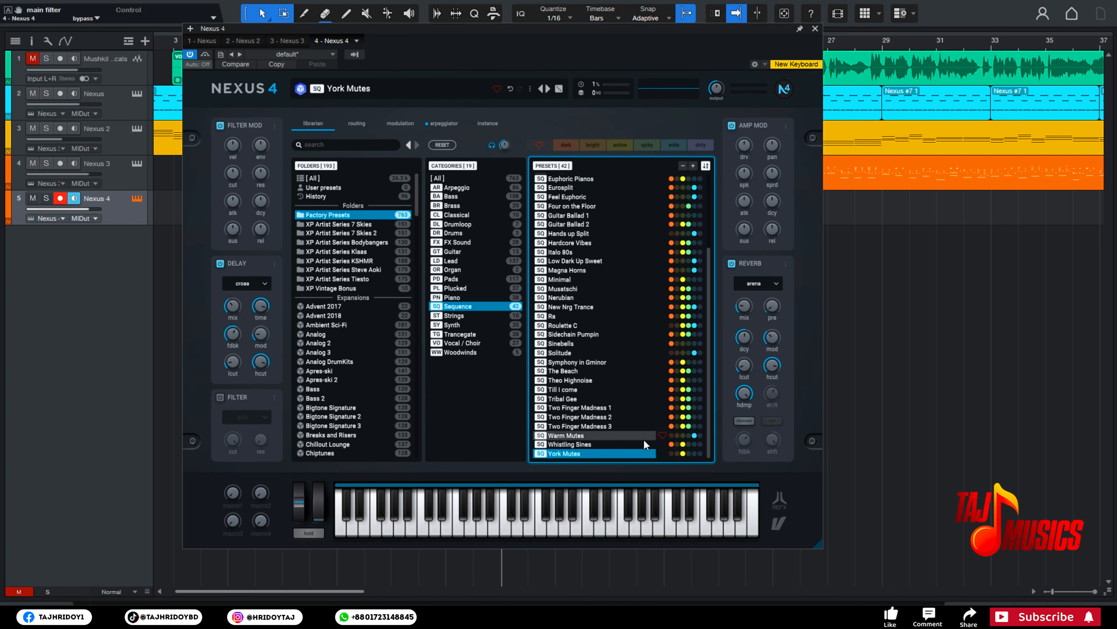
left_click(815, 29)
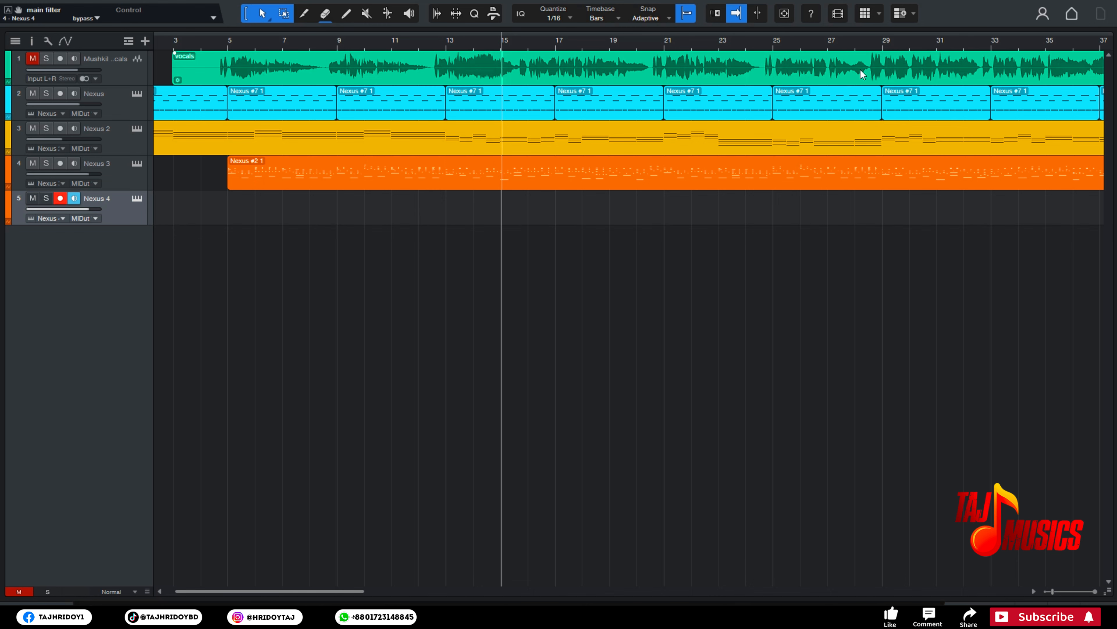
- Increase the height of all tracks in the arrangement
mouse_move(1108, 591)
left_mouse_down()
mouse_move(1108, 566)
mouse_move(1108, 591)
left_mouse_up()
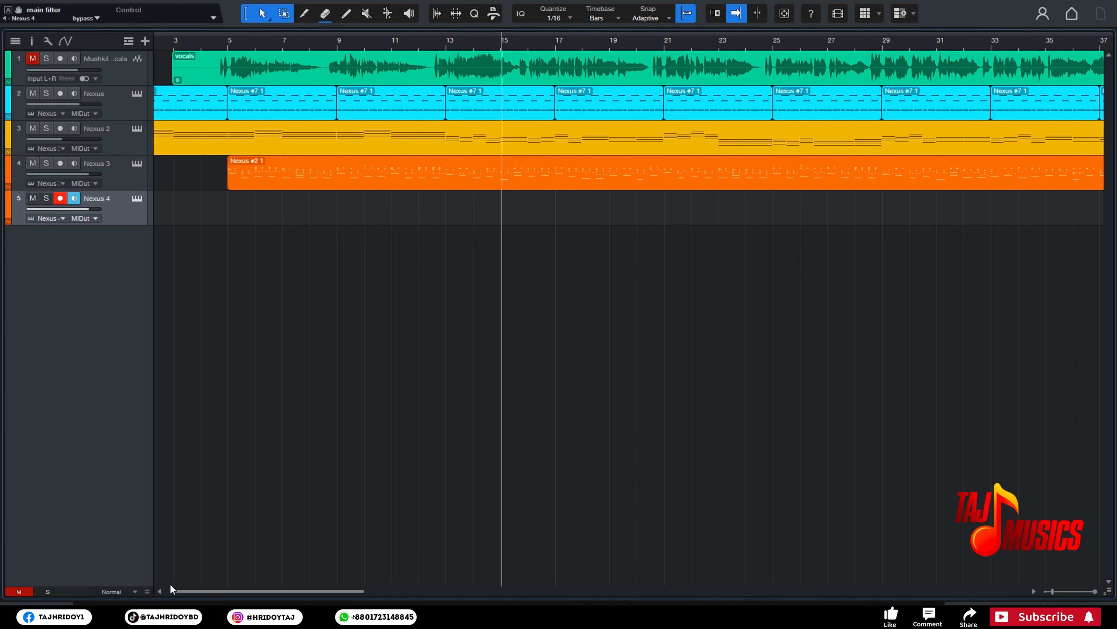
mouse_move(147, 592)
left_mouse_down()
mouse_move(147, 570)
mouse_move(145, 600)
left_mouse_up()
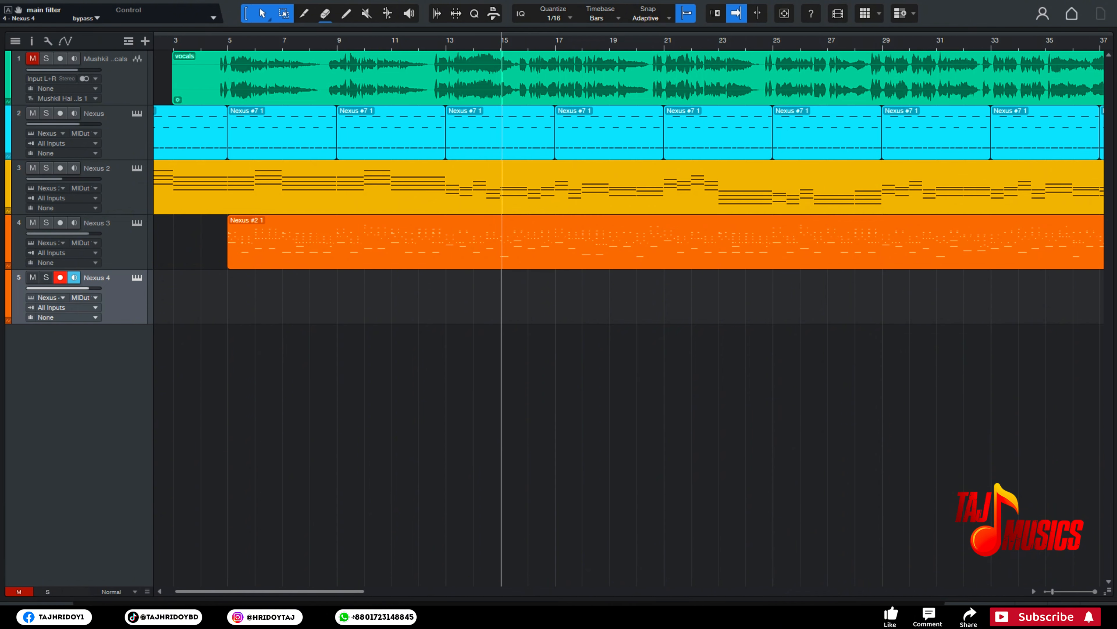
scroll(314, 47, "down", 6)
scroll(314, 46, "up", 4)
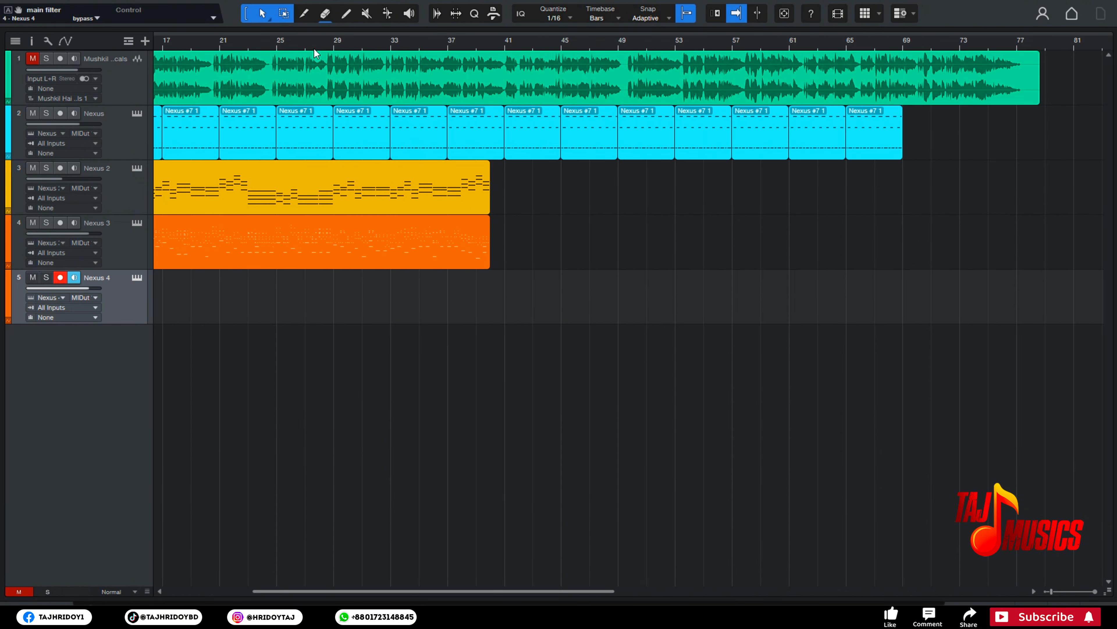
scroll(263, 49, "up", 3)
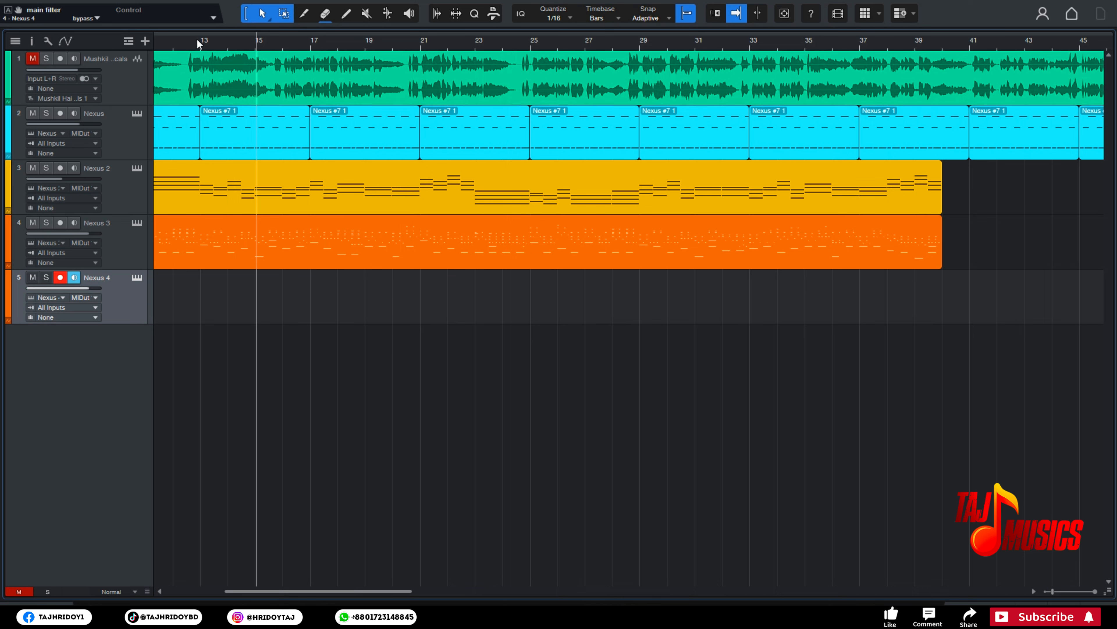
- Listen to the arrangement from bar 13 and from about bar 29, unmuting the vocals
left_click(195, 40)
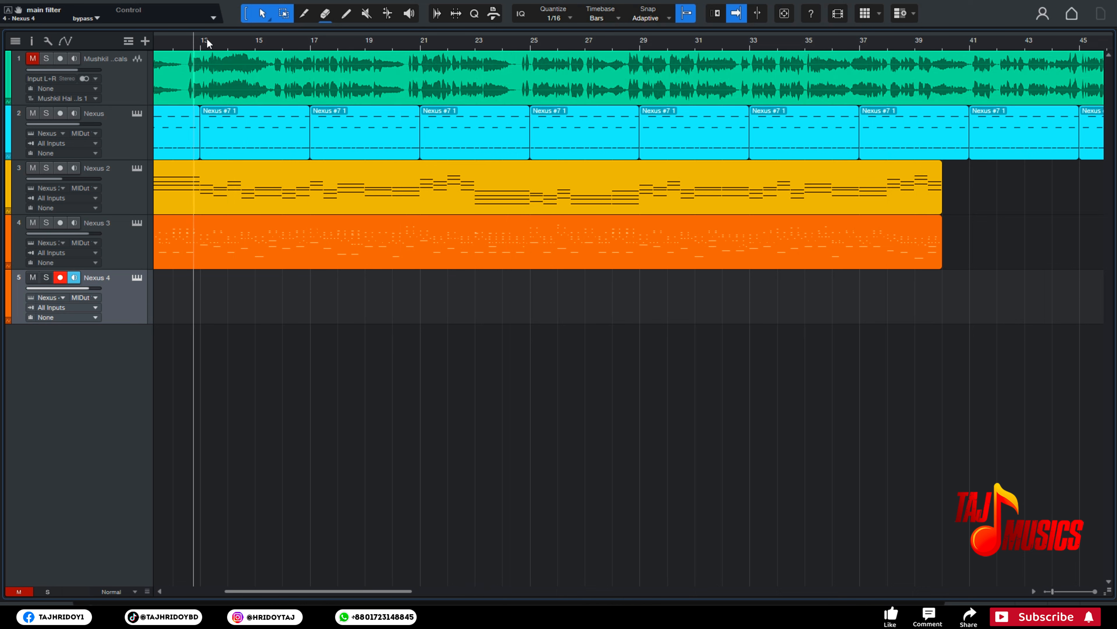
left_click(201, 41)
key("space")
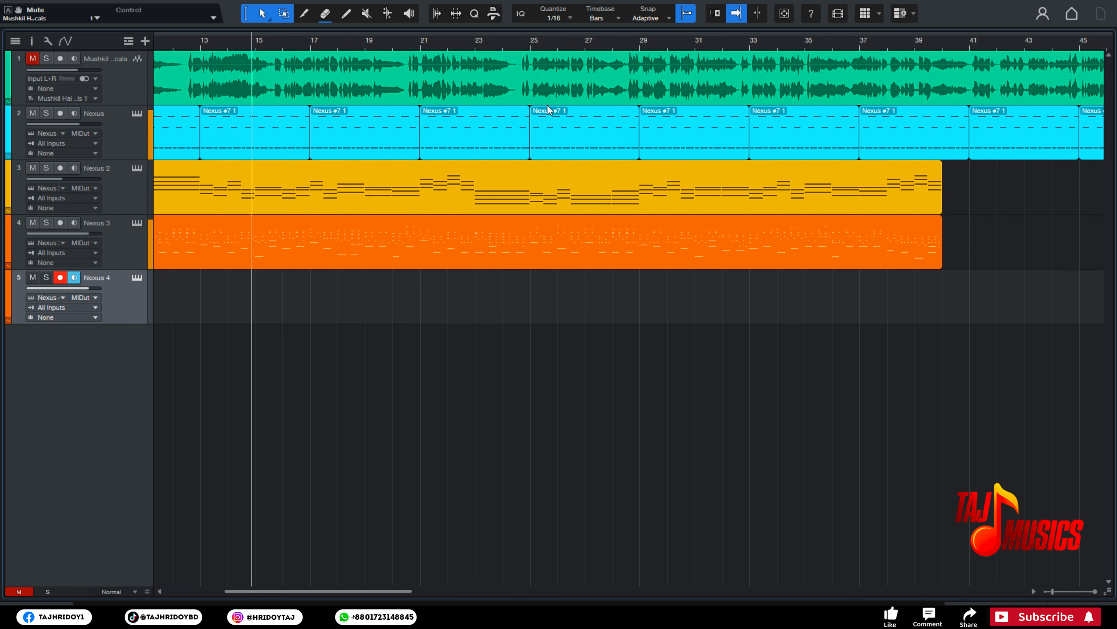
left_click(640, 48)
key("space")
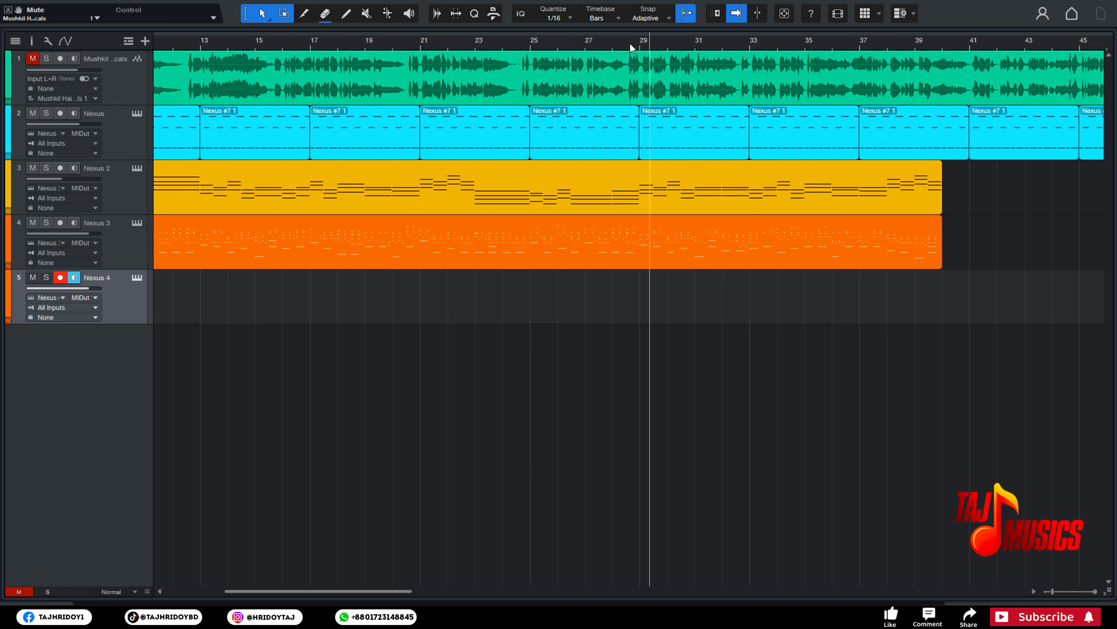
left_click(633, 48)
key("space")
left_click(33, 58)
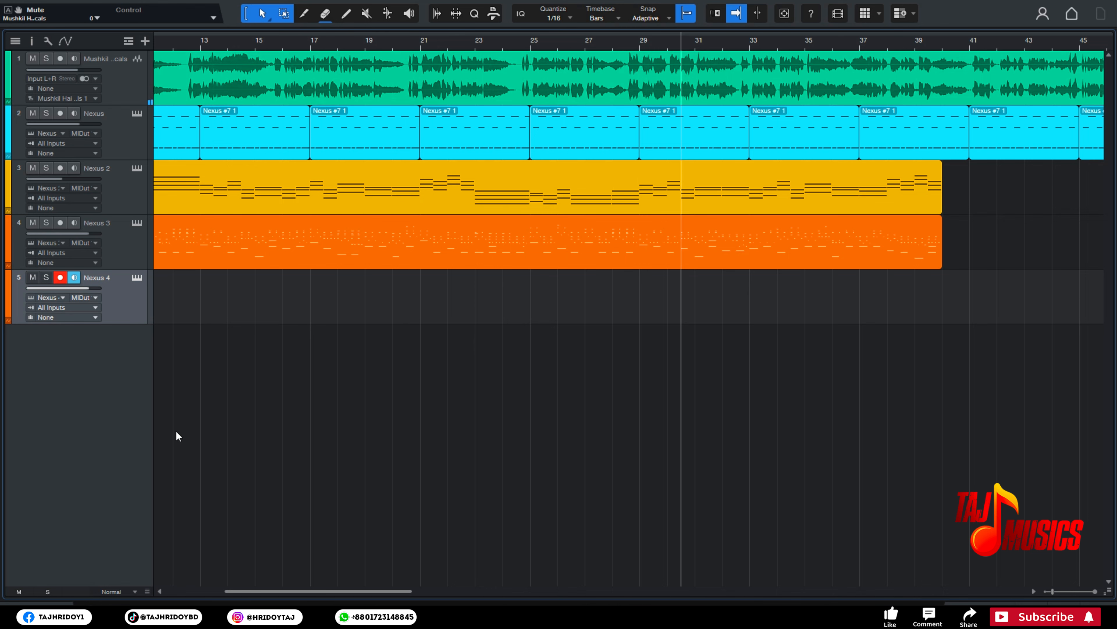
- Solo the Nexus 4 track and turn off its record arming and monitoring
left_click_drag(355, 591, 275, 588)
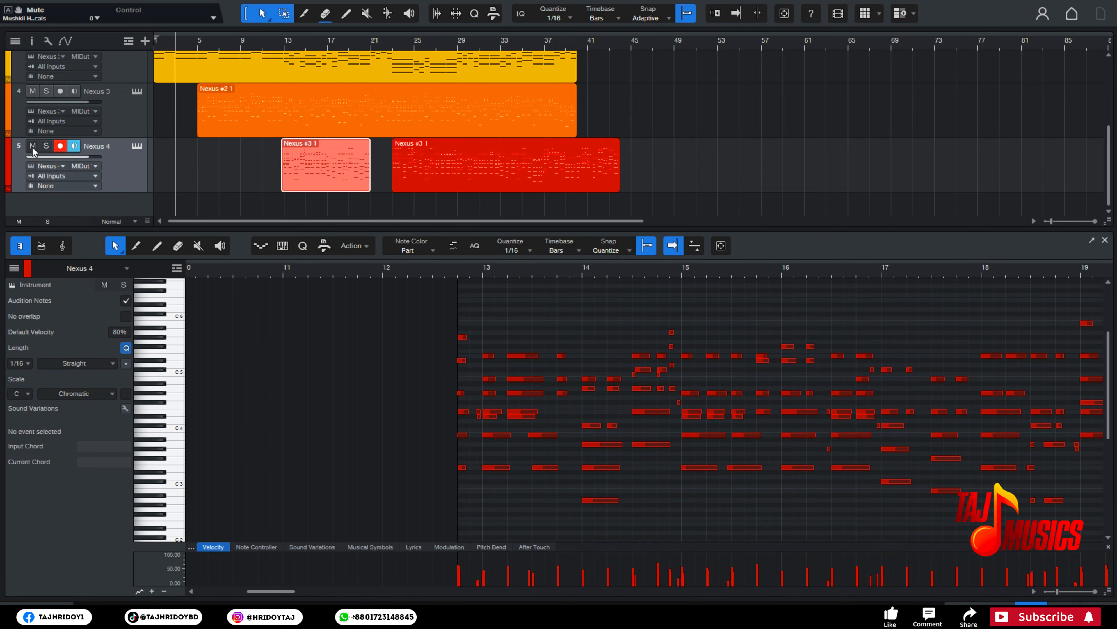
left_click(32, 91)
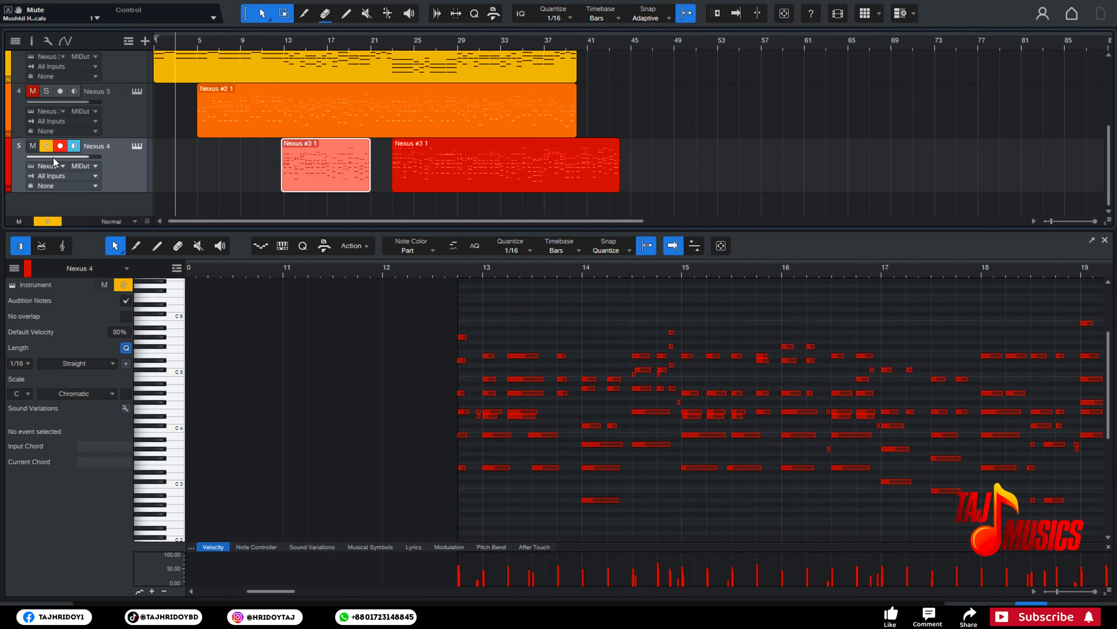
left_click(47, 147)
left_click(56, 149)
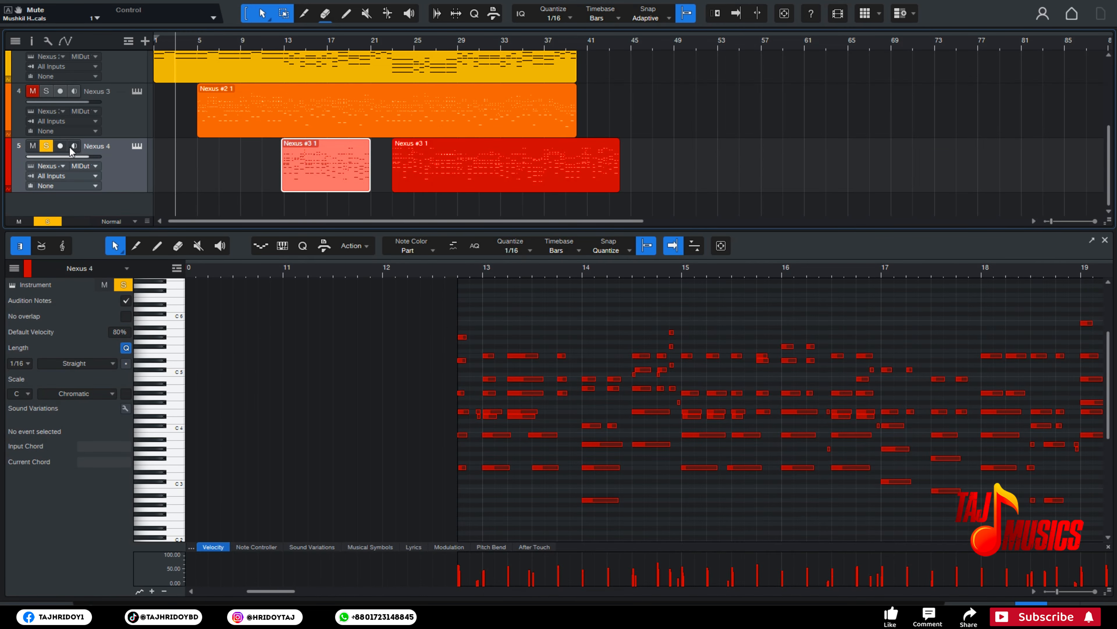
- Play the soloed Nexus 4 recording from bar 13 and look over its notes up to about bar 28
left_click(294, 40)
scroll(147, 184, "up", 4)
scroll(183, 171, "down", 4)
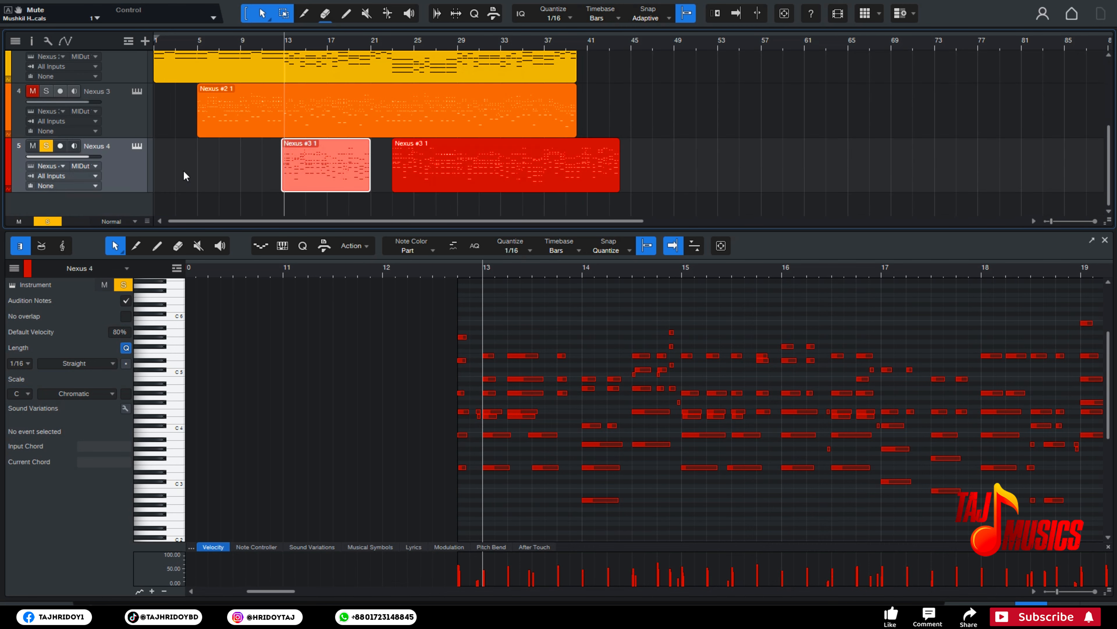
key("space")
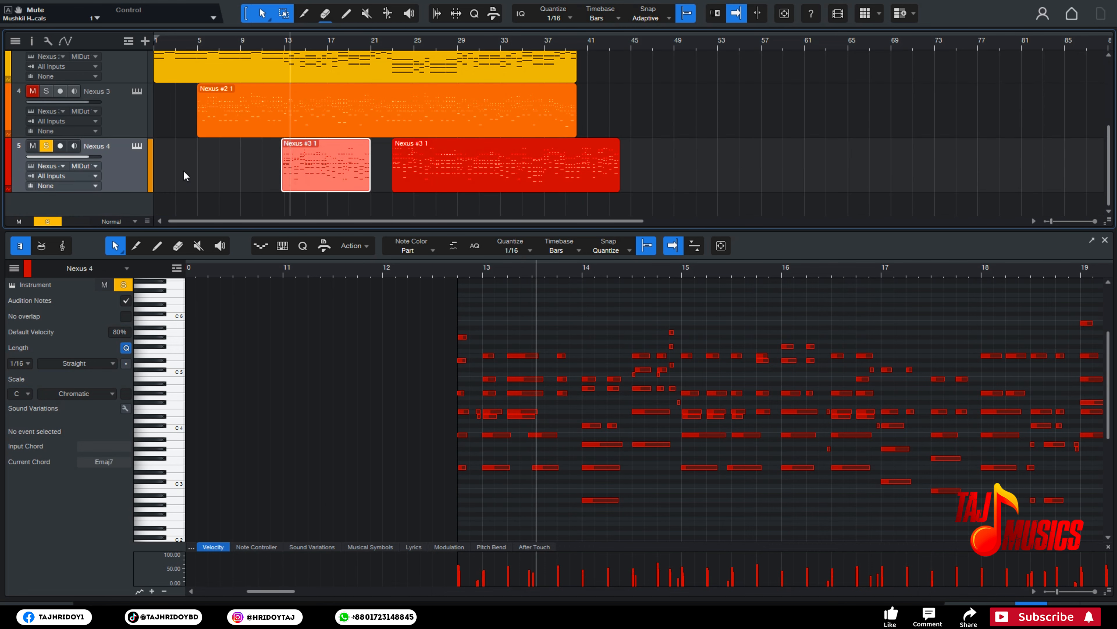
left_click_drag(290, 591, 340, 592)
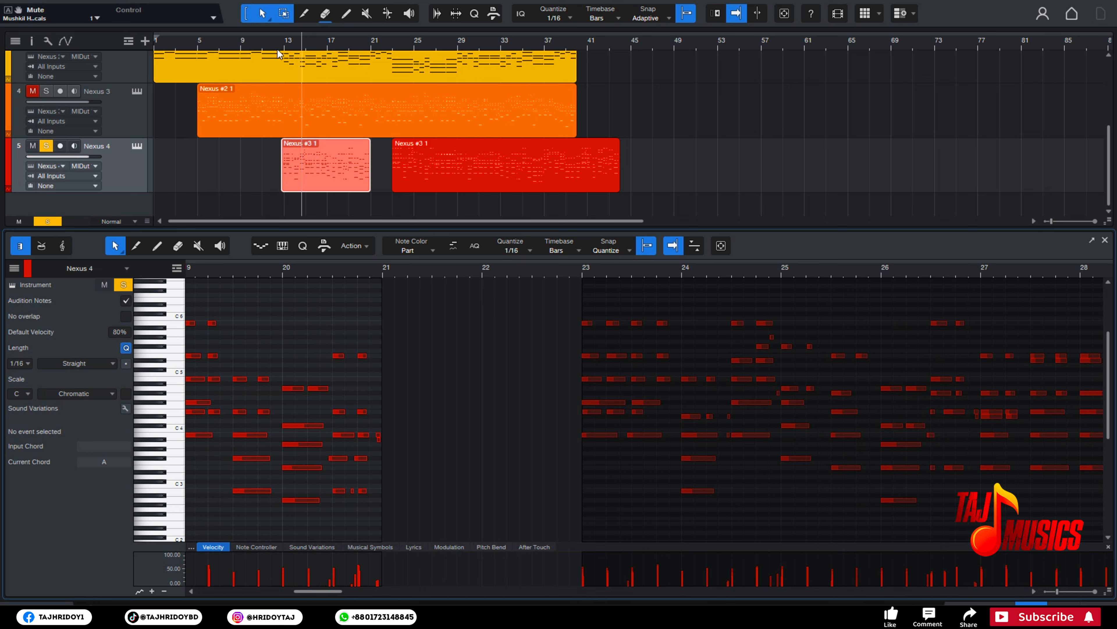
- Shorten the second Nexus 4 clip to end at bar 40, level with the Nexus 3 clip, and close the note editor
left_click(395, 44)
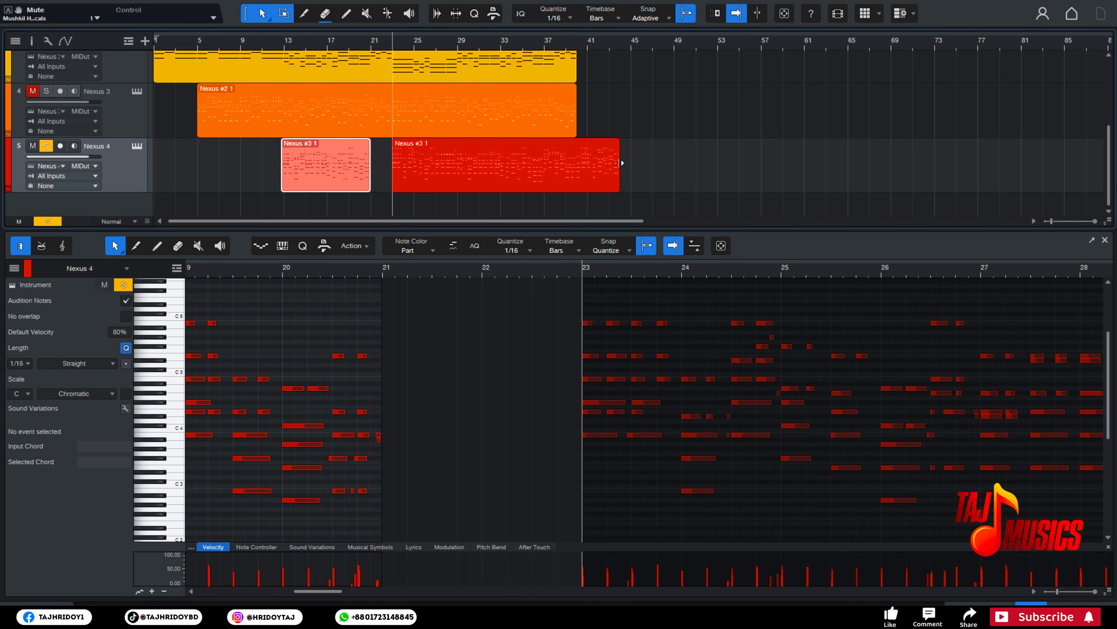
left_click_drag(618, 167, 577, 169)
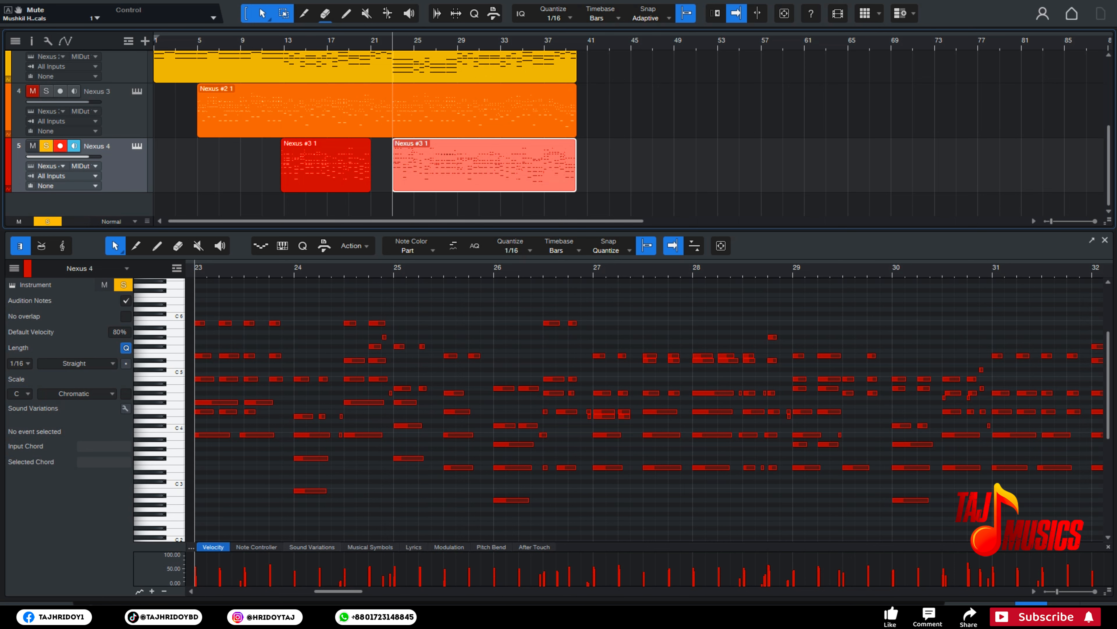
key("F2")
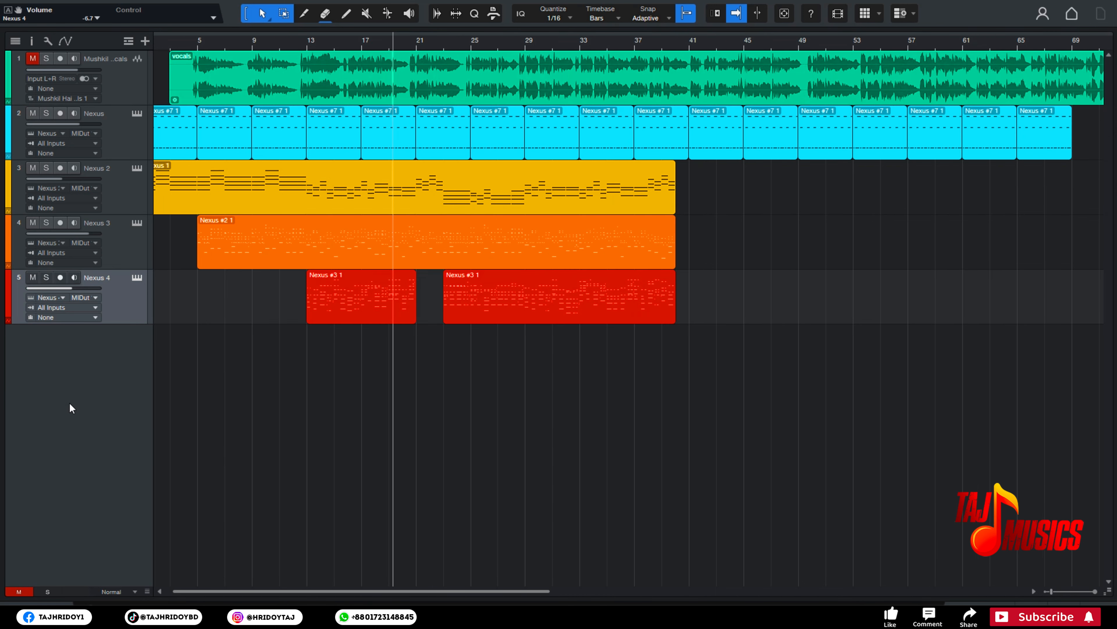
right_click(76, 393)
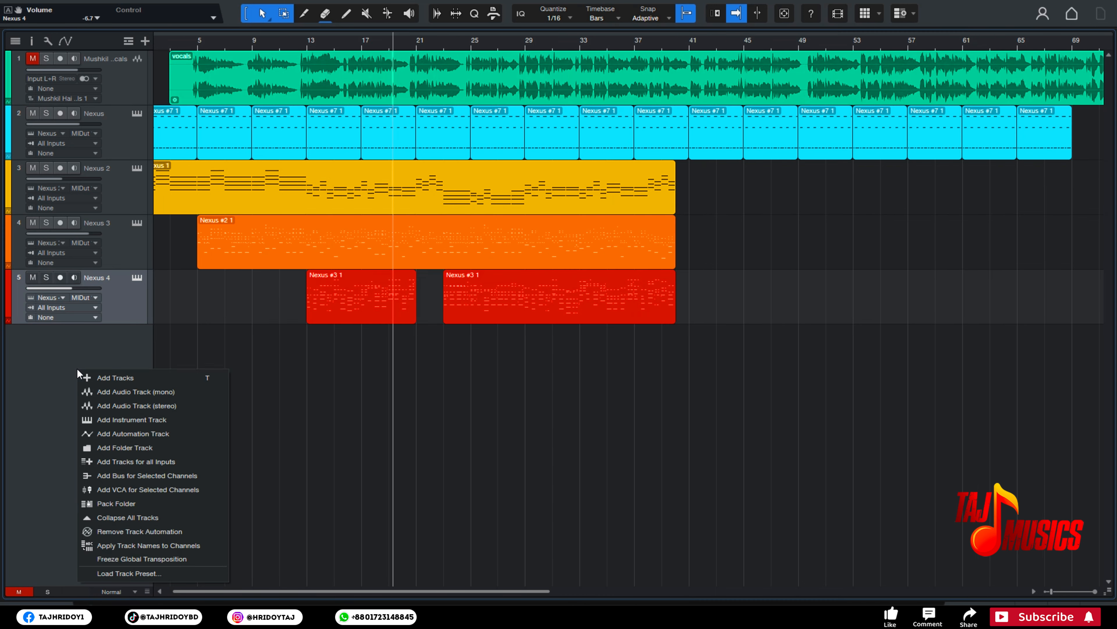
right_click(117, 299)
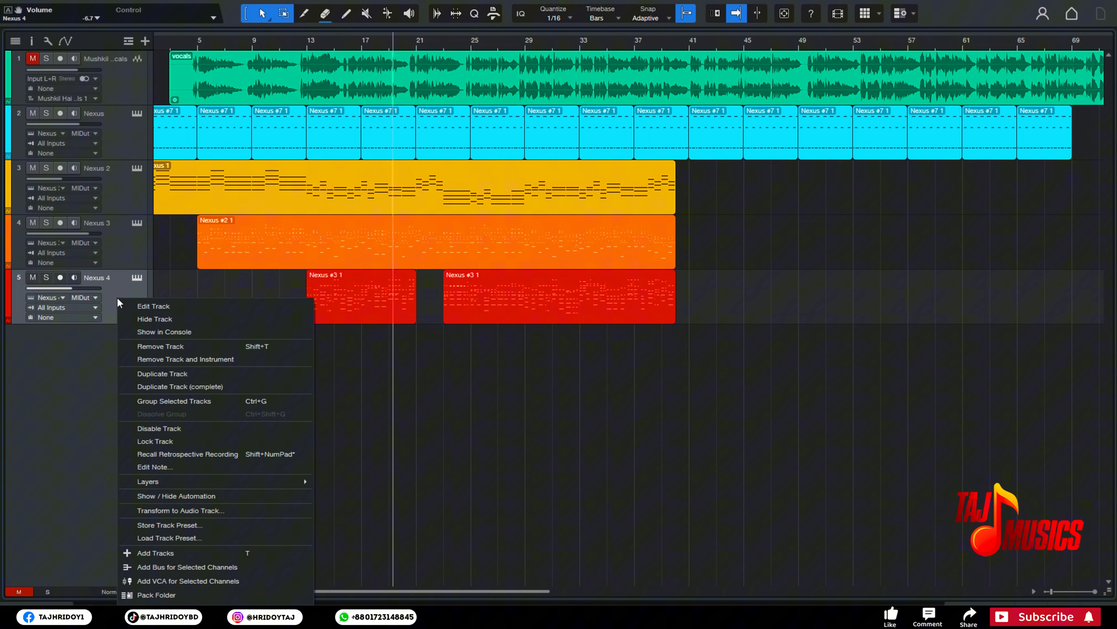
left_click(282, 369)
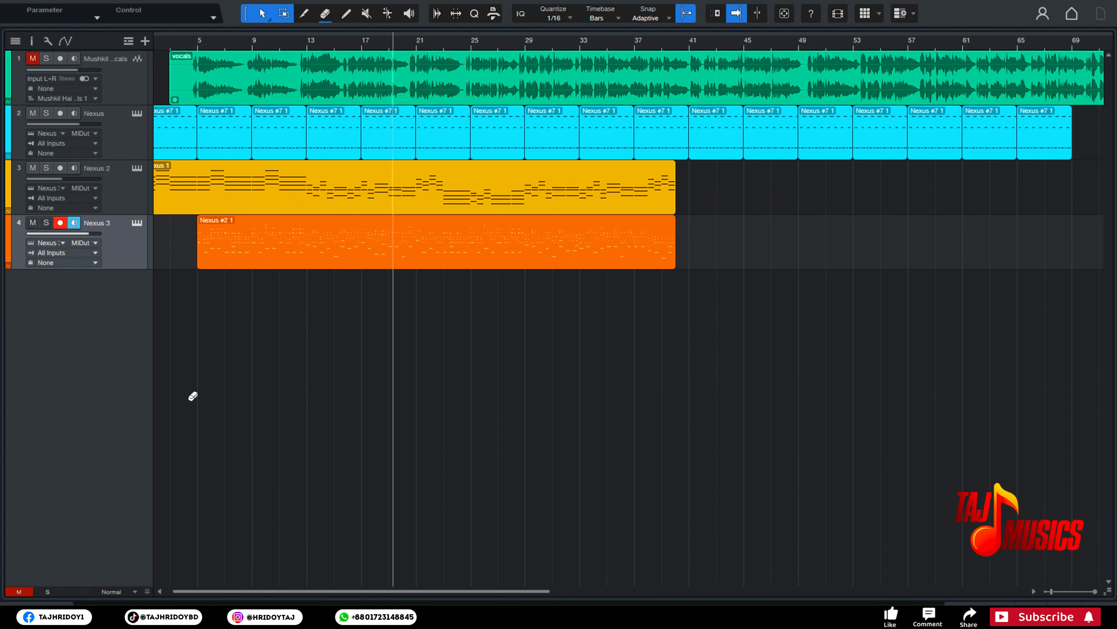
key("ctrl+z")
- Duplicate the Nexus 4 track completely, including its instrument and both clips
right_click(127, 313)
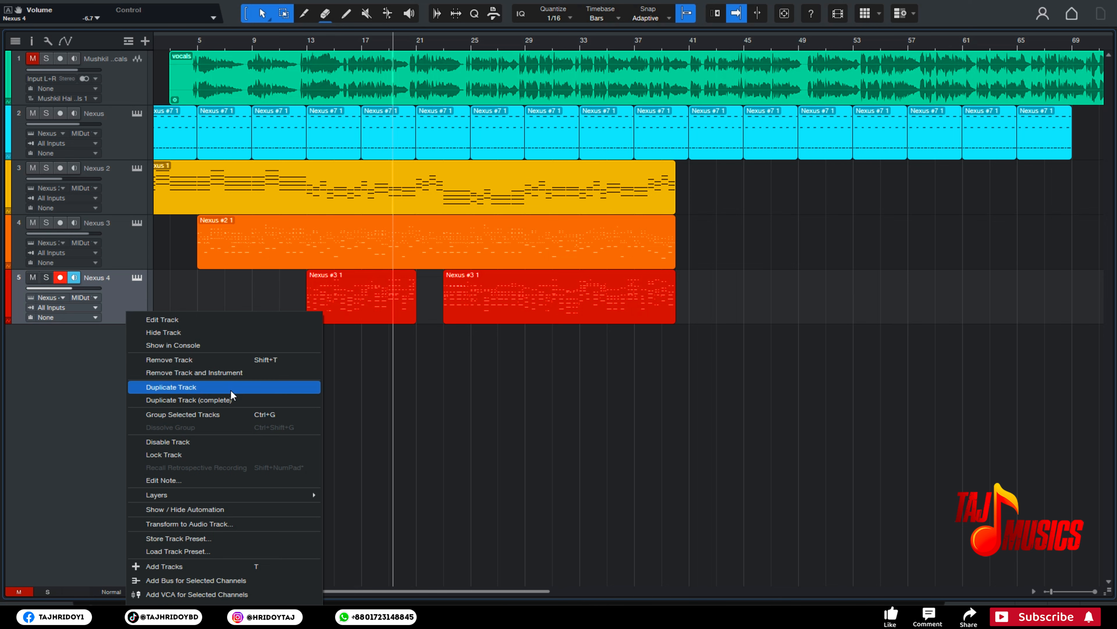
left_click(230, 399)
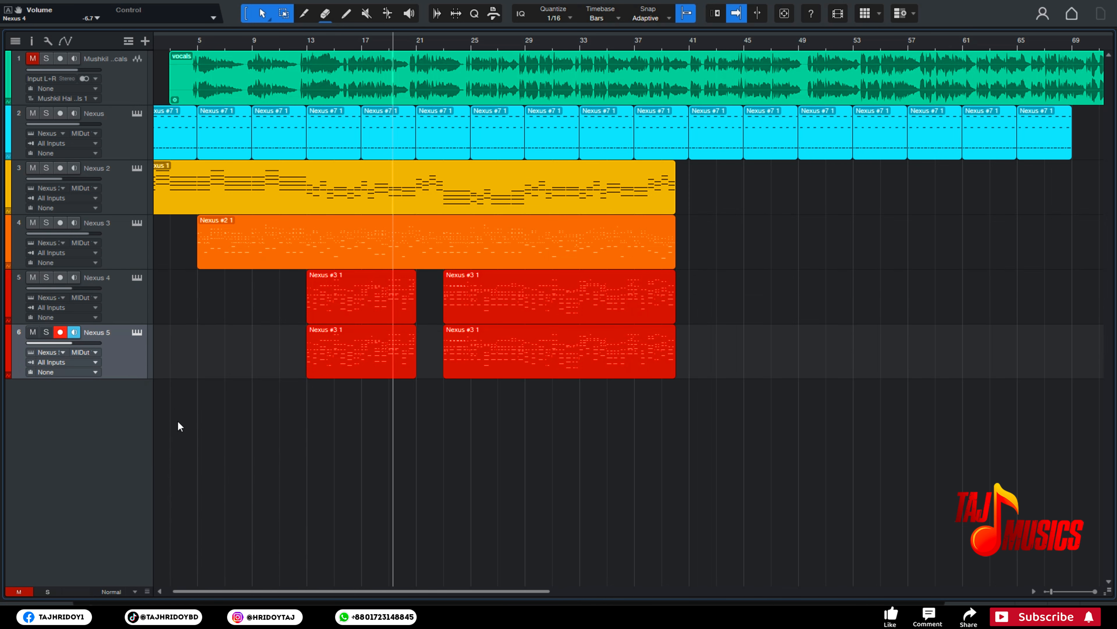
- Delete both copied clips from the Nexus 5 track and open that track's instrument
left_click_drag(246, 385, 724, 347)
key("Delete")
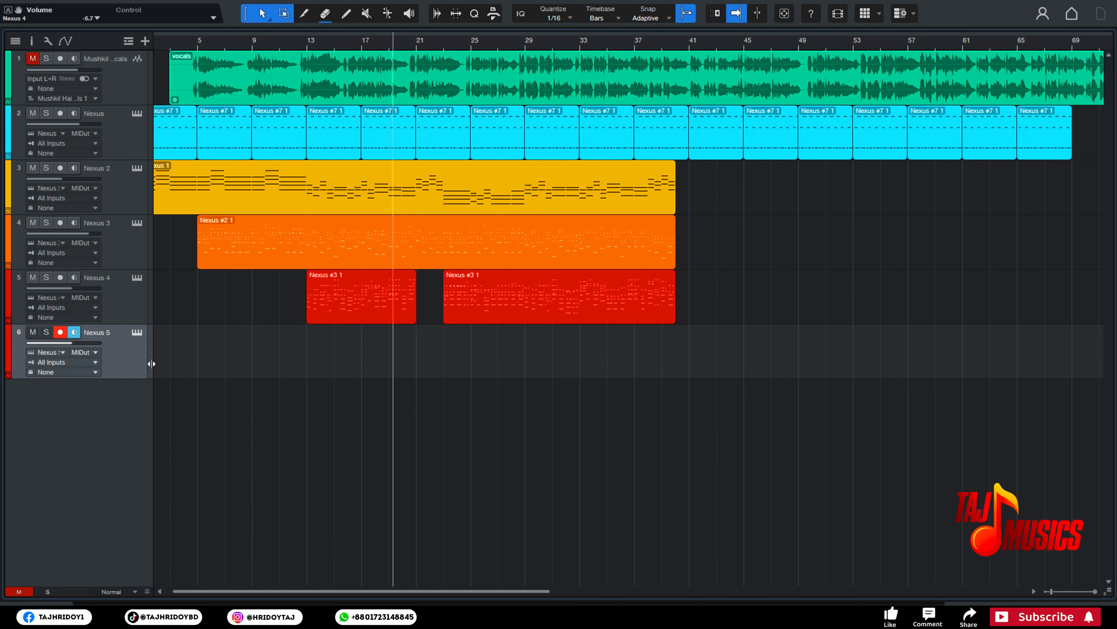
left_click(135, 336)
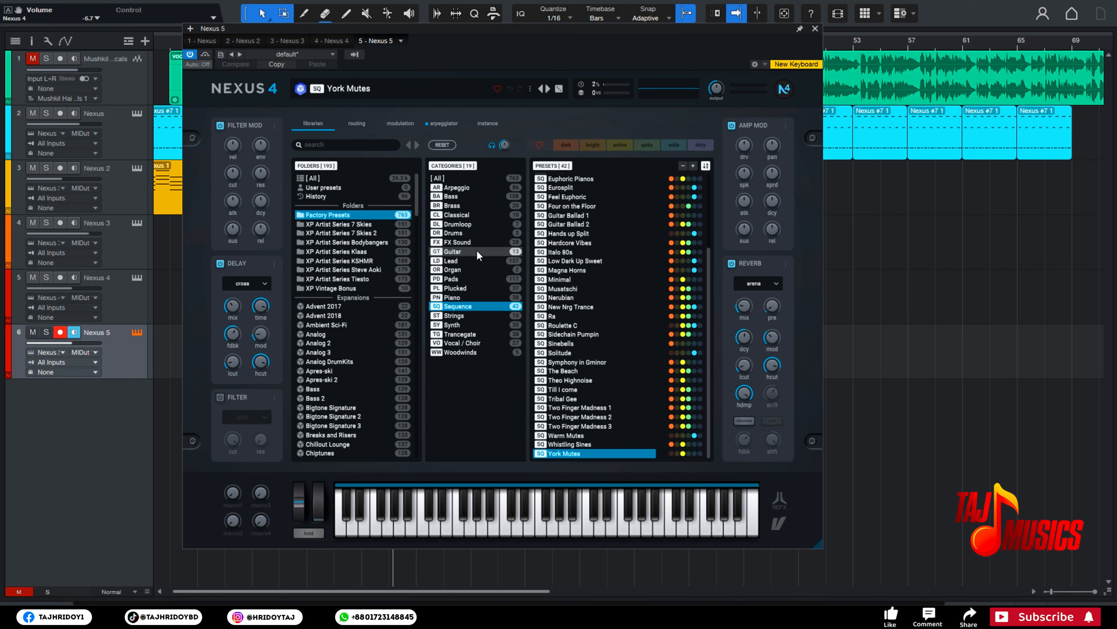
- Look through the library folders and list the Atmosphere presets from all folders
scroll(380, 257, "down", 3)
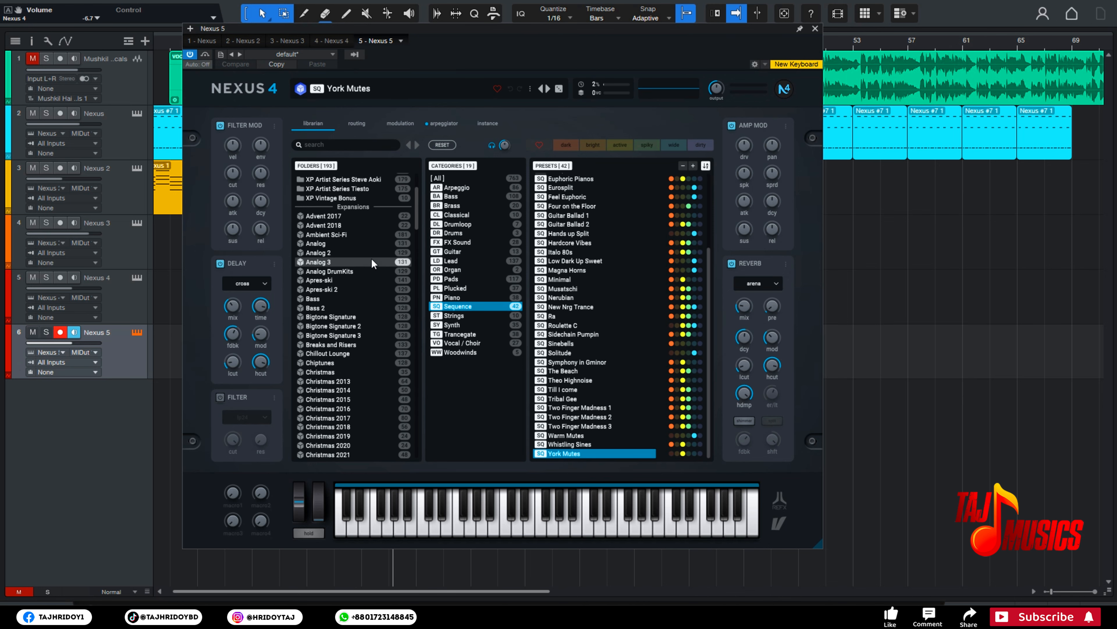
scroll(371, 257, "up", 3)
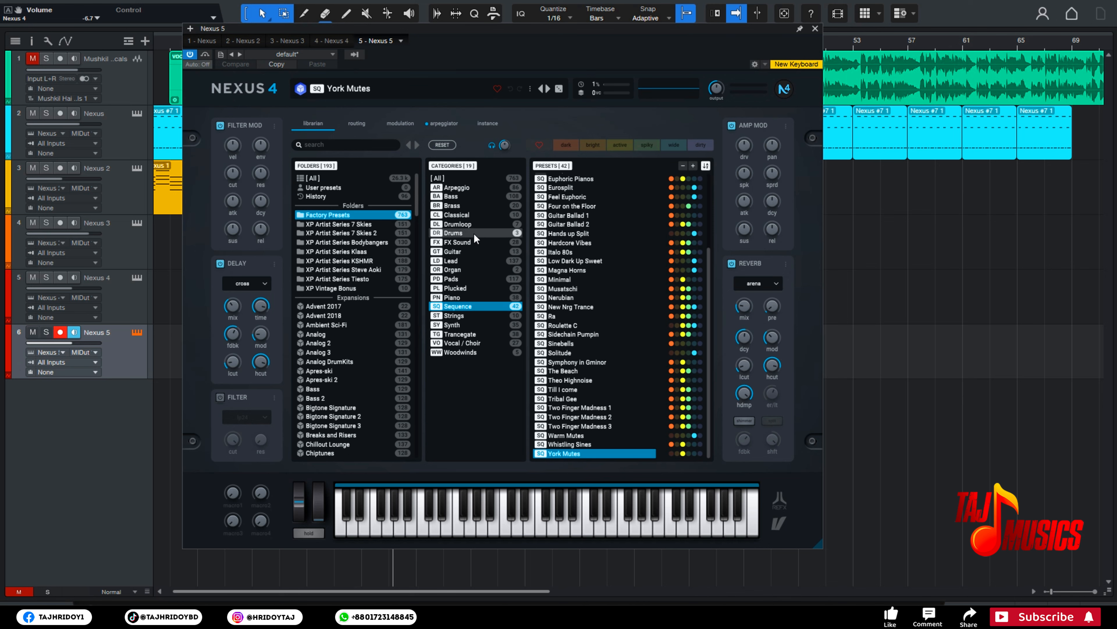
left_click(477, 187)
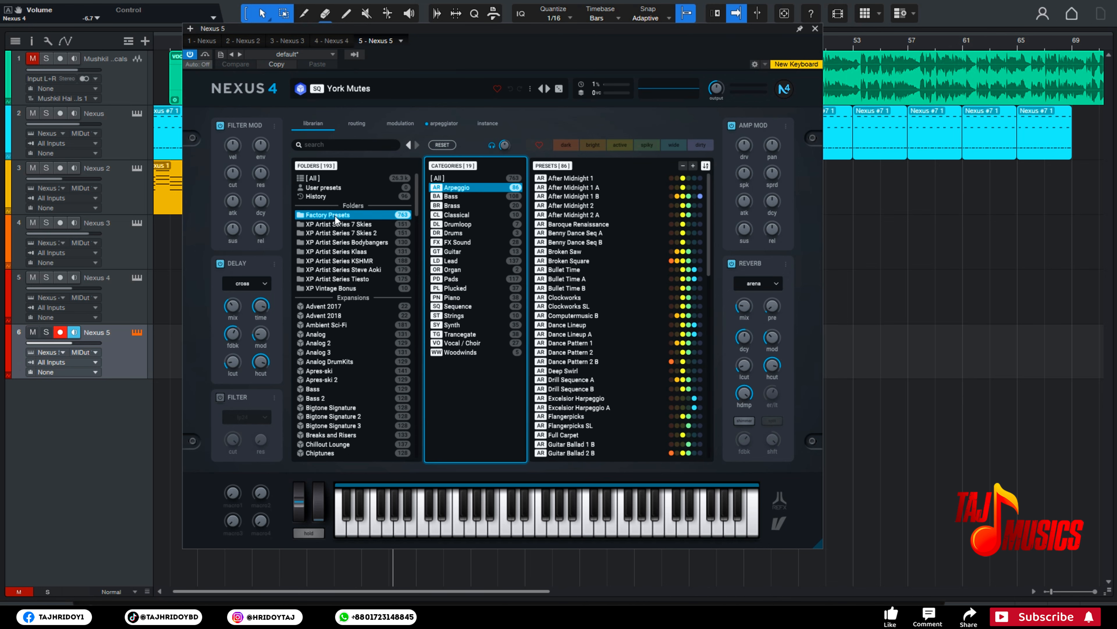
left_click(314, 178)
left_click(460, 196)
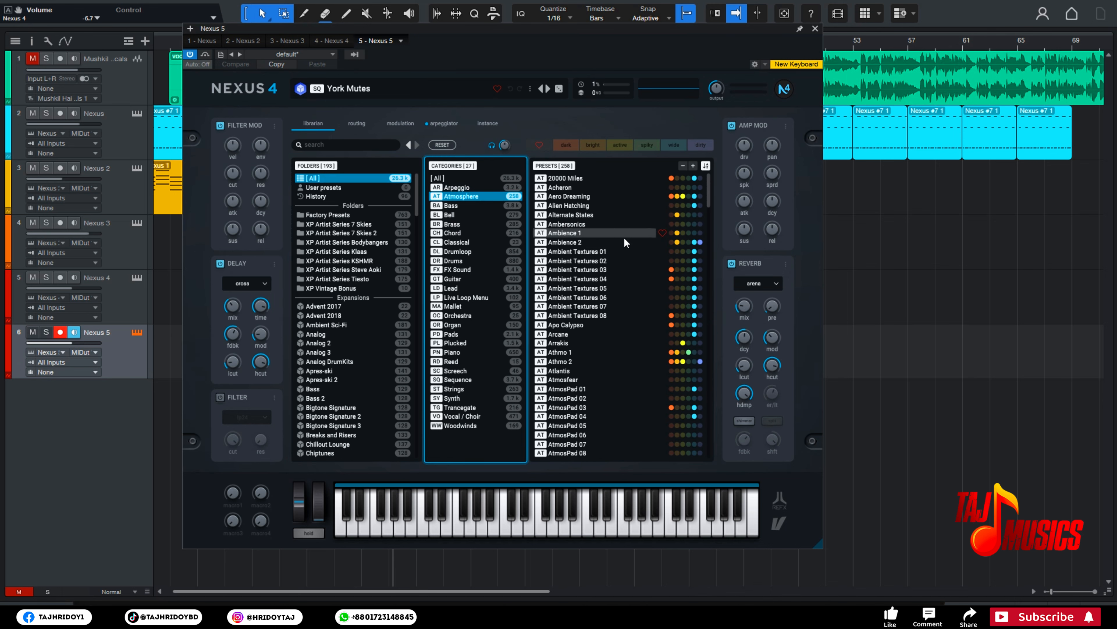
- Preview Atmosphere presets including several Ambient Textures, Alternate States, AtmosPad 02 and Atmosfear
scroll(625, 242, "down", 4)
scroll(627, 243, "up", 3)
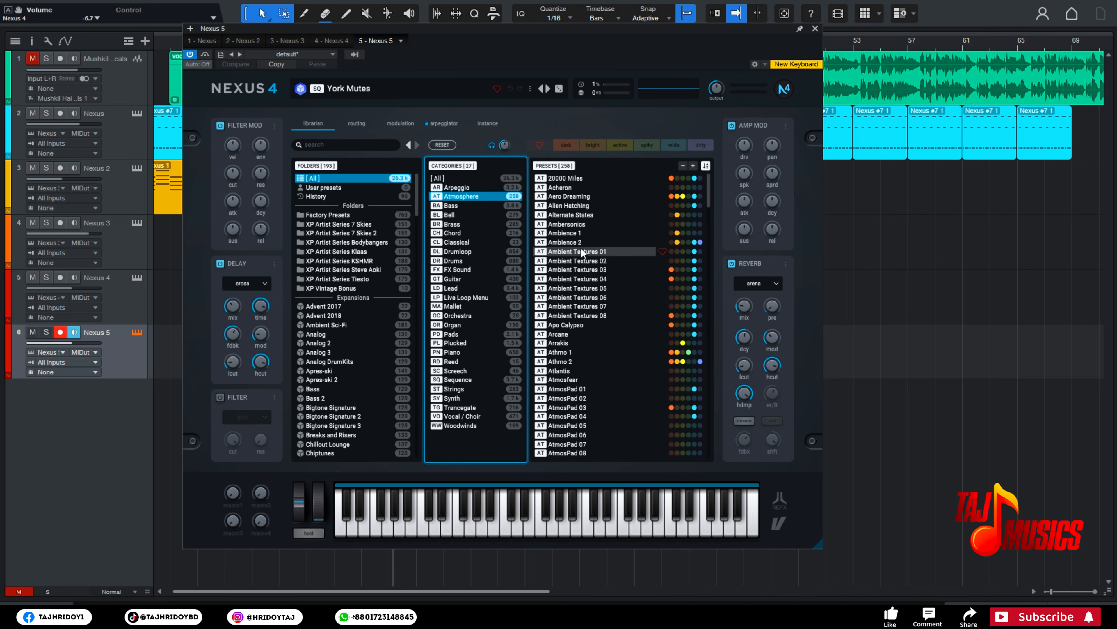
left_click(577, 251)
left_click(585, 279)
left_click(582, 306)
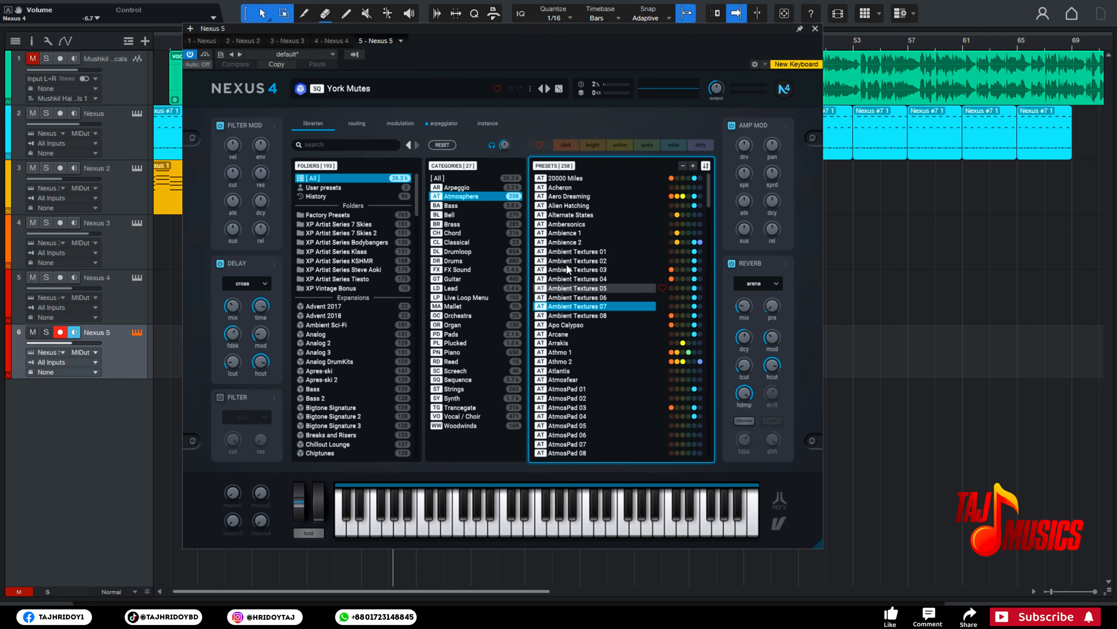
left_click(560, 217)
left_click(583, 289)
scroll(582, 289, "down", 4)
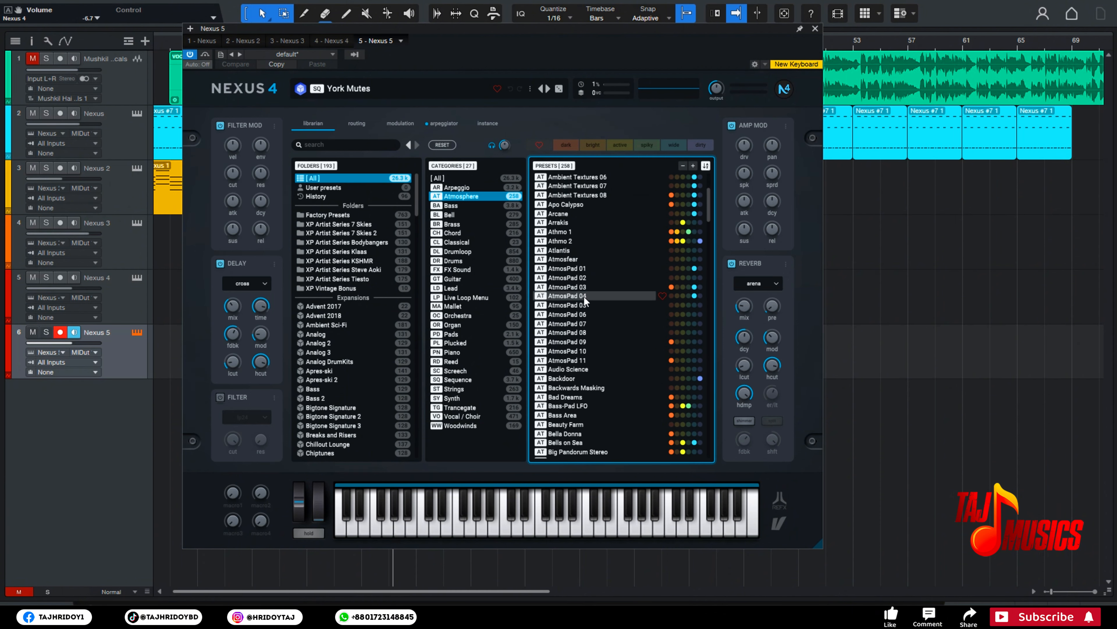
left_click(578, 278)
left_click(574, 260)
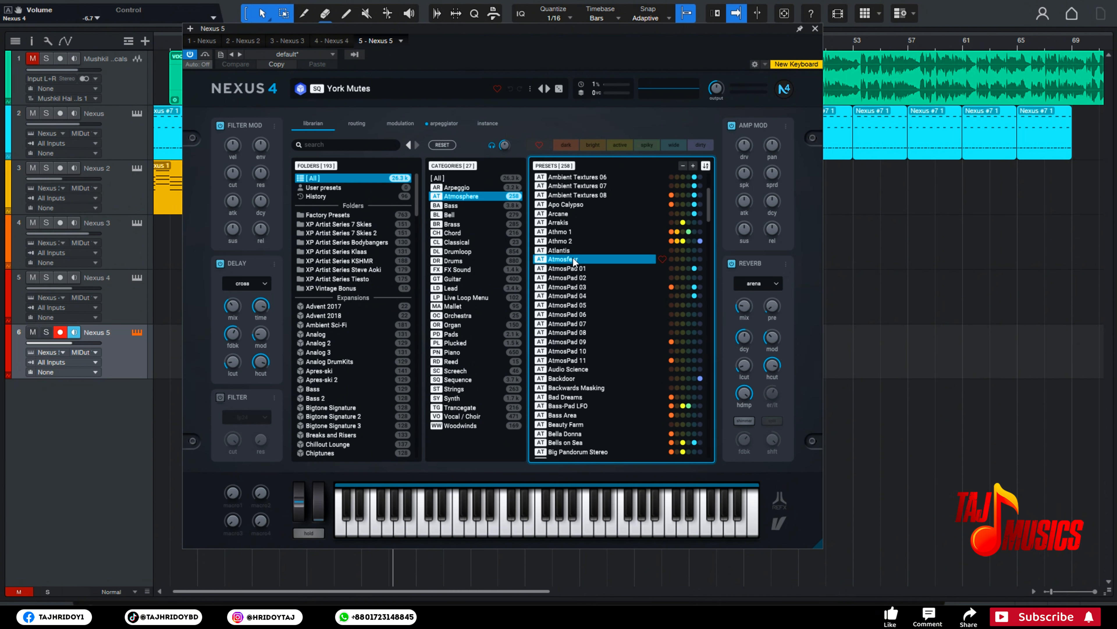
scroll(569, 330, "down", 3)
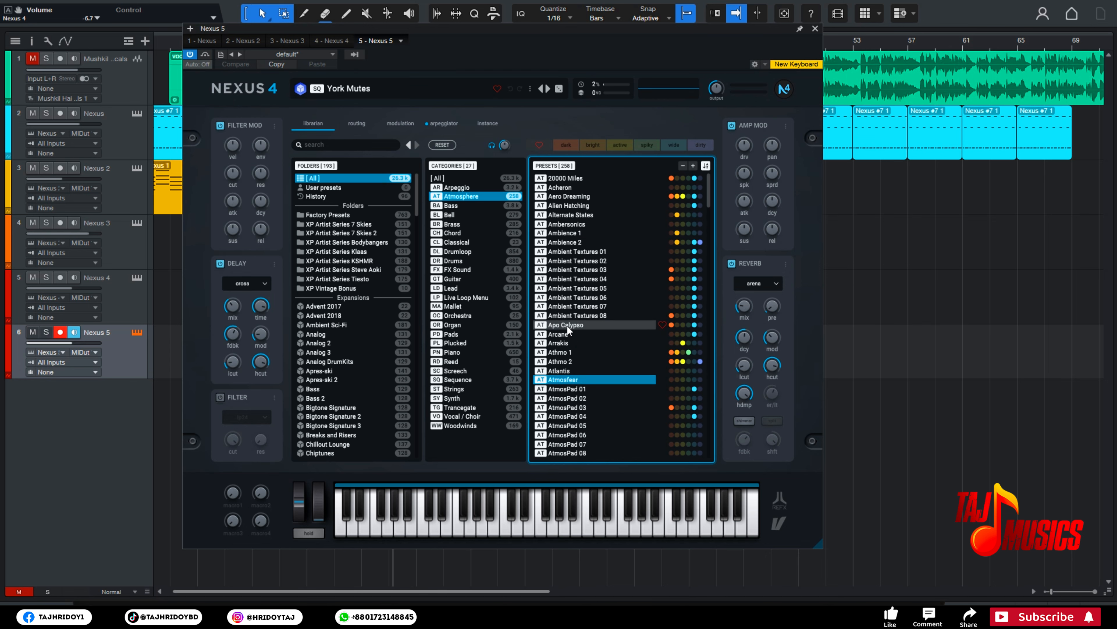
- Preview the Atmosphere presets one by one upwards through Audio Science and the AtmosPad group to AtmosPad 05
scroll(568, 304, "down", 3)
left_click(568, 298)
key("Up")
key("Up")
key("Up")
key("Up")
key("Up")
key("Up")
key("Up")
key("Up")
key("Up")
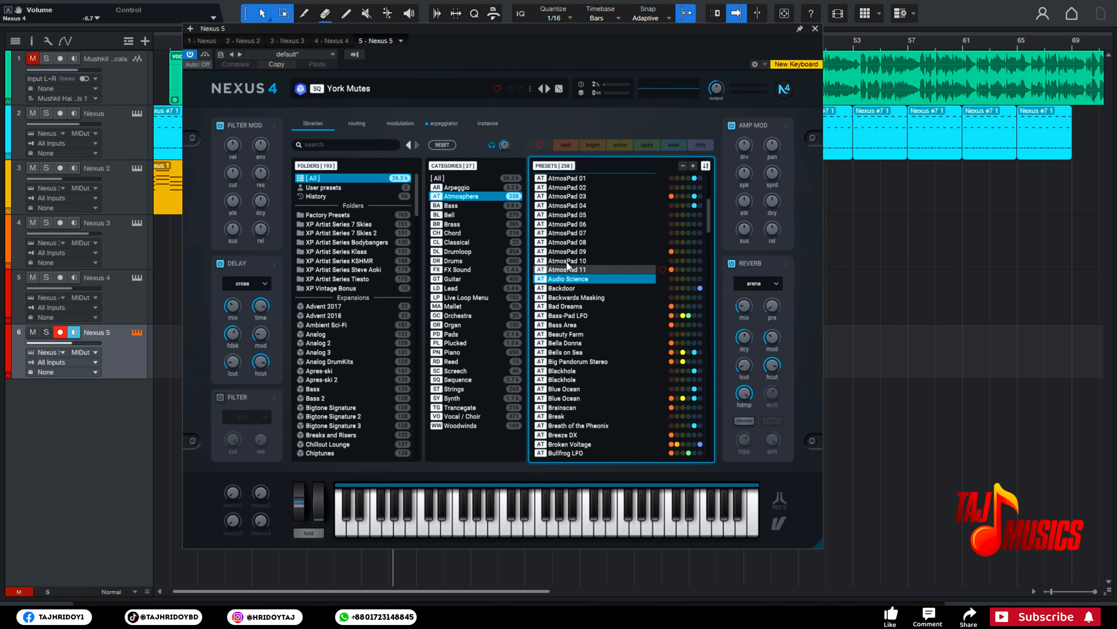
scroll(589, 375, "up", 3)
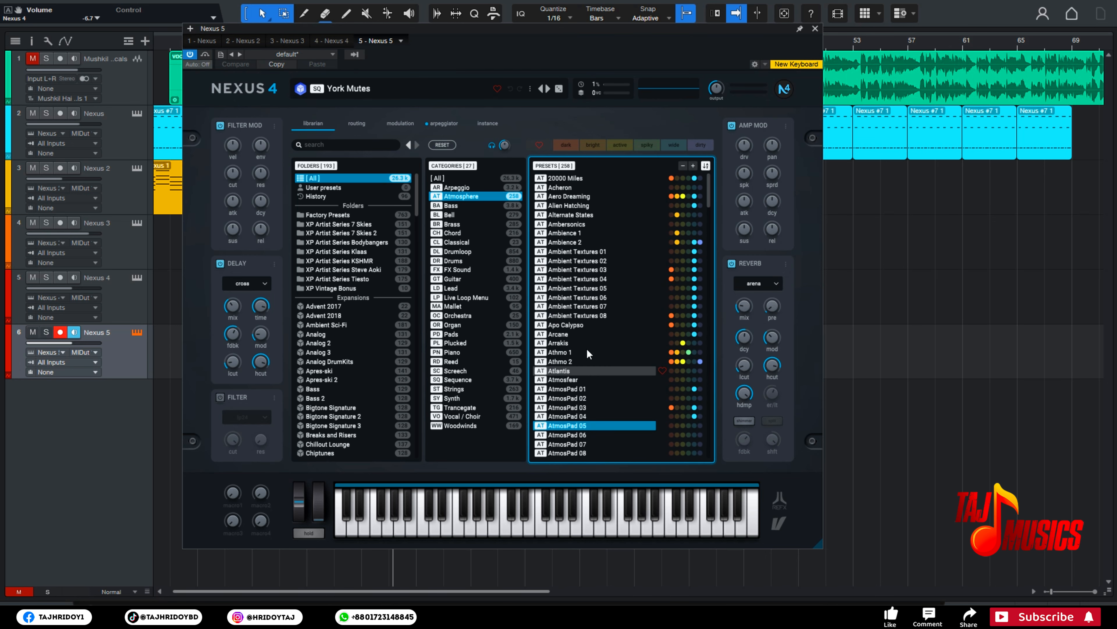
- Preview presets from Arcane up to Acheron, load Acheron on Nexus 5, and close the instrument window
left_click(588, 334)
left_click(585, 278)
left_click(580, 234)
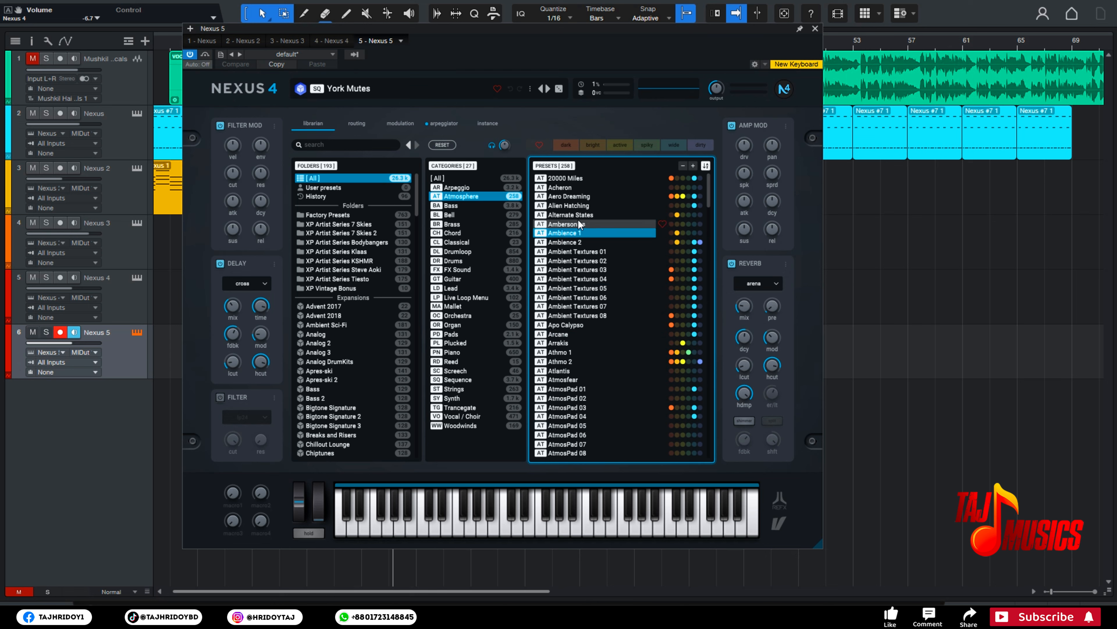
left_click(580, 206)
left_click(578, 188)
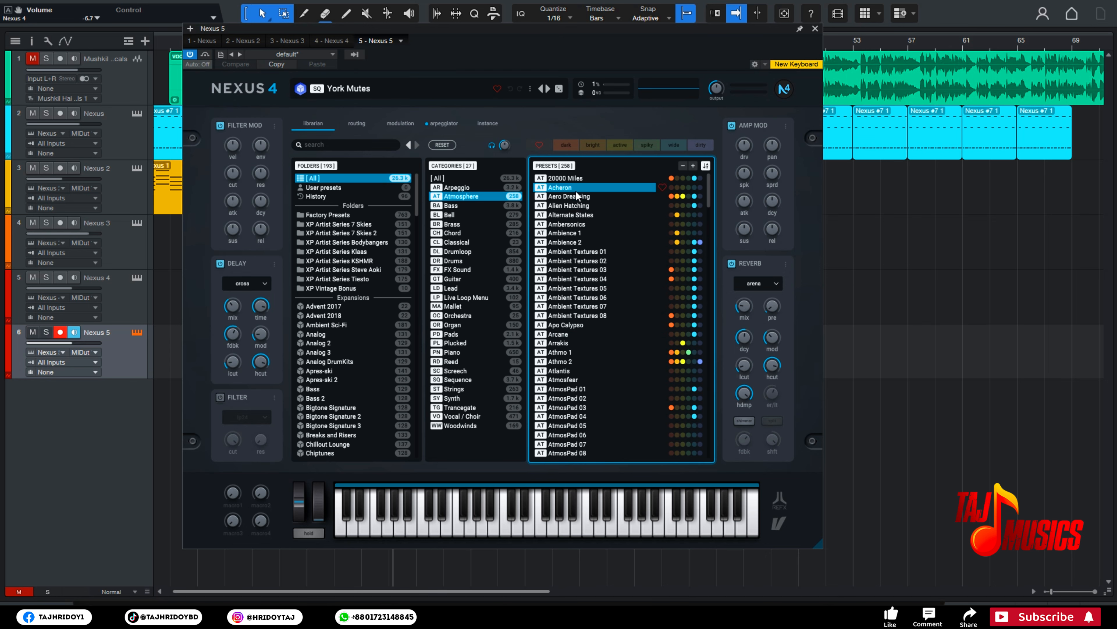
double_click(568, 189)
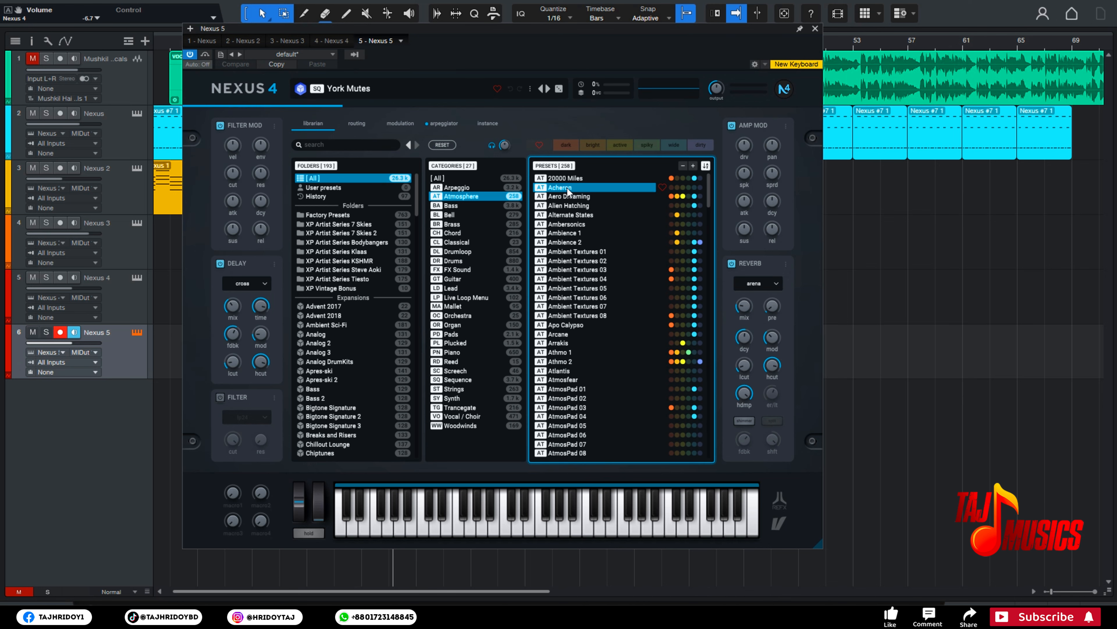
left_click(815, 29)
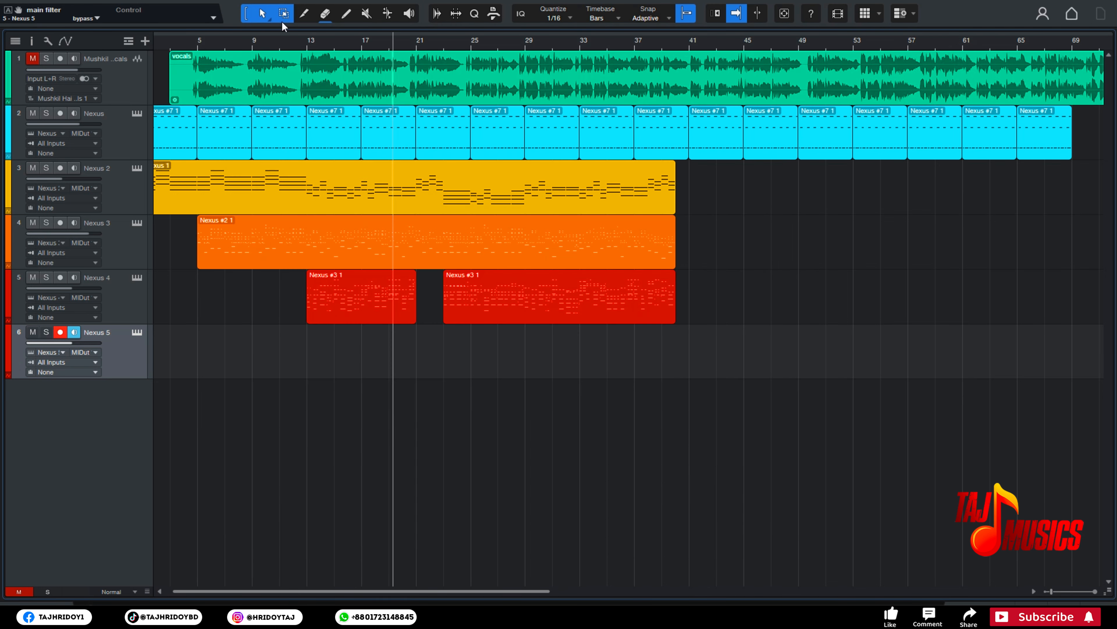
- Play the soloed Nexus 5 recording from the beginning and raise its track volume to 0 dB
left_click(280, 42)
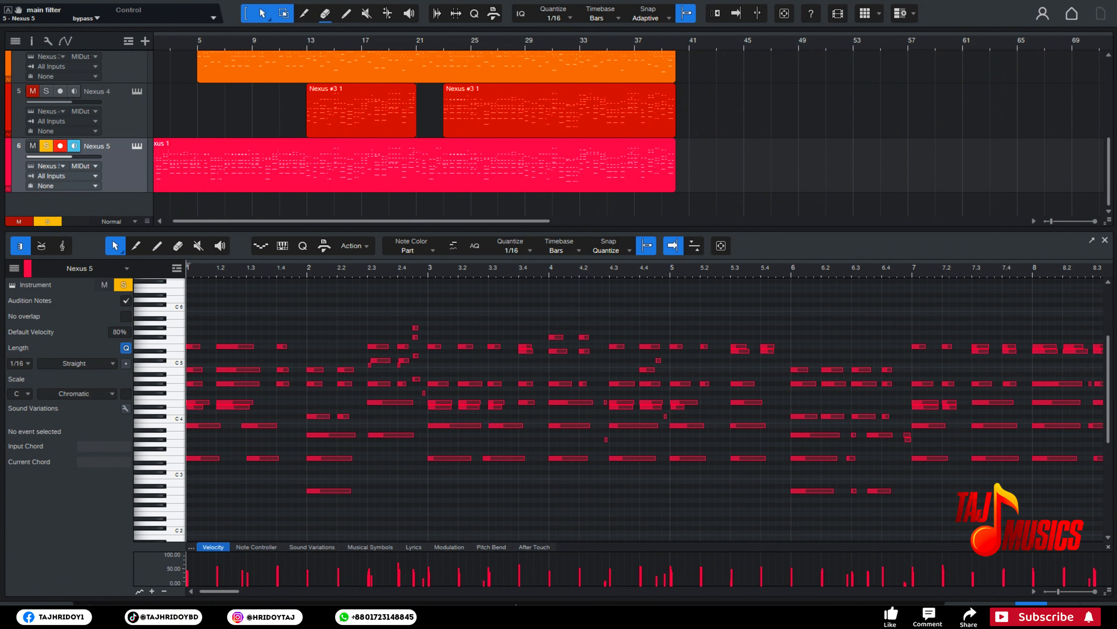
key("space")
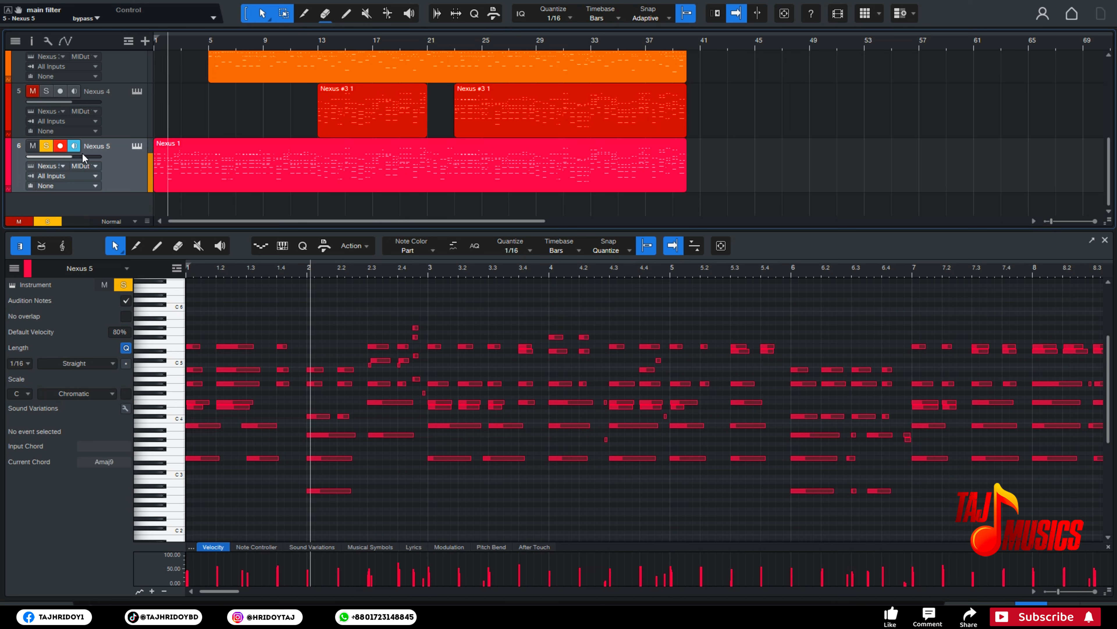
mouse_move(79, 160)
left_click_drag(78, 156, 86, 155)
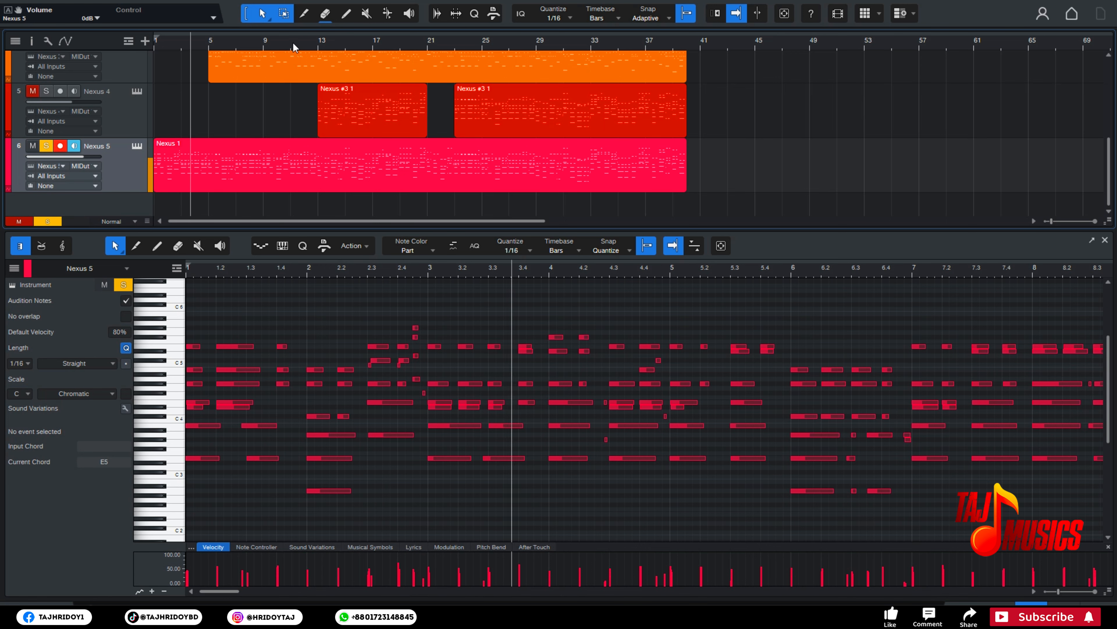
- Solo the Nexus, Nexus 2, Nexus 3 and Nexus 4 tracks alongside Nexus 5 and play them together, continuing from bar 23
scroll(179, 128, "up", 4)
scroll(178, 128, "down", 3)
scroll(179, 128, "up", 4)
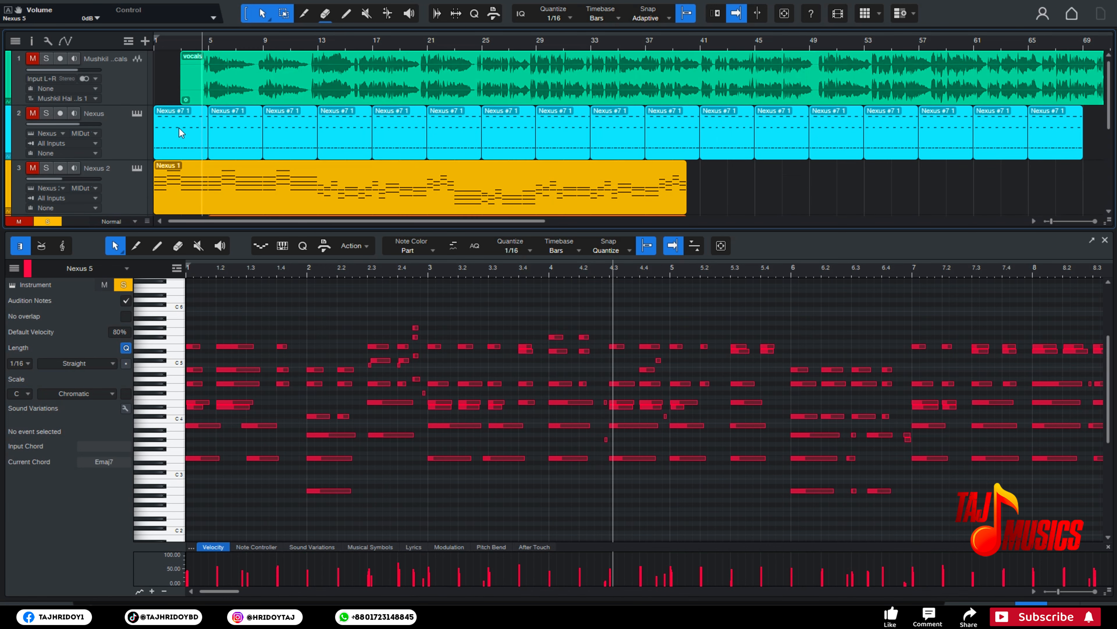
left_click(46, 113)
left_click(33, 113)
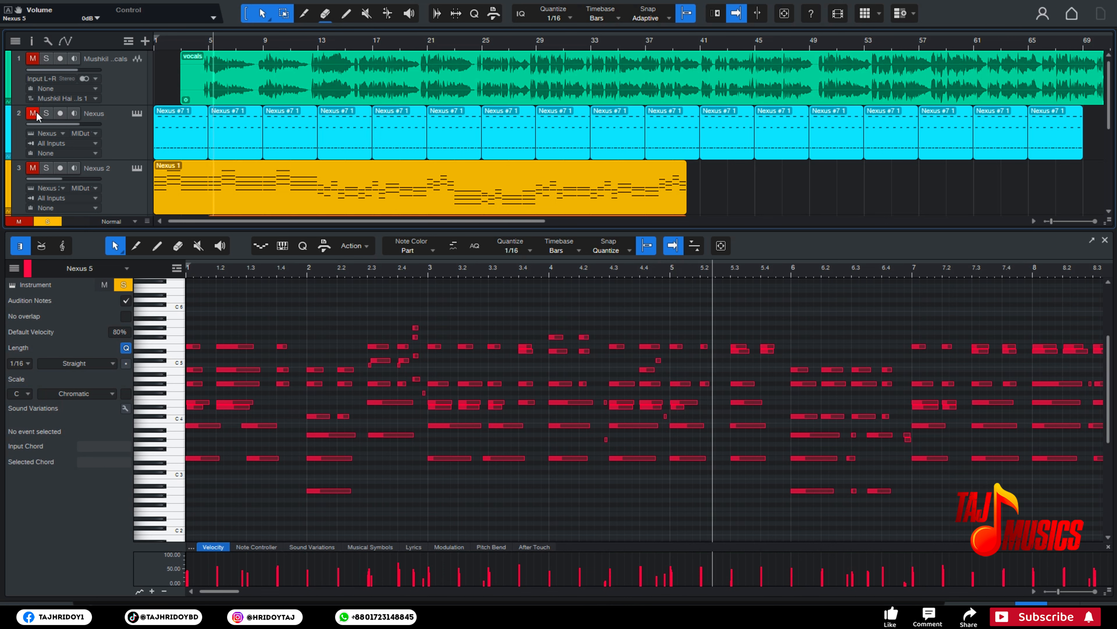
left_click(32, 167)
left_click(47, 168)
scroll(76, 140, "down", 1)
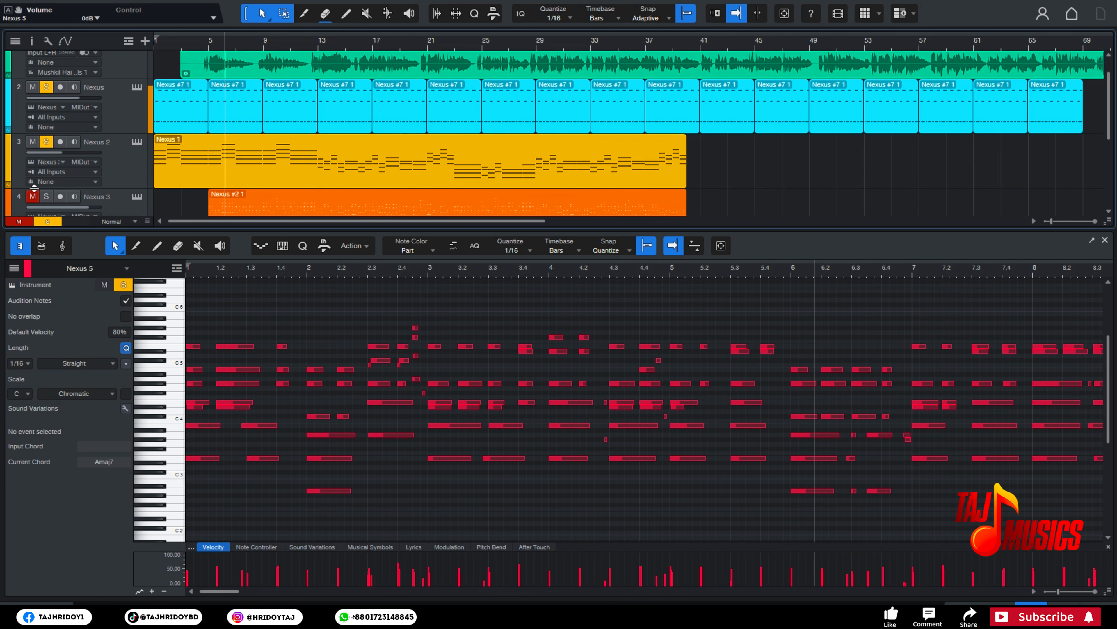
scroll(66, 188, "down", 1)
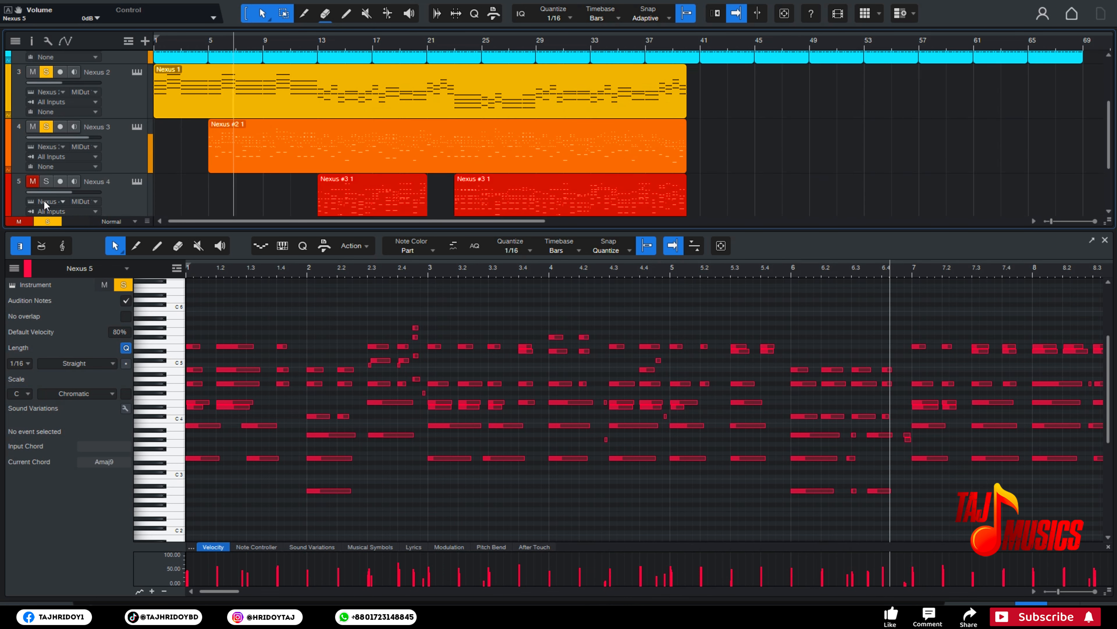
left_click(33, 181)
left_click(46, 181)
scroll(130, 163, "down", 2)
scroll(84, 186, "down", 1)
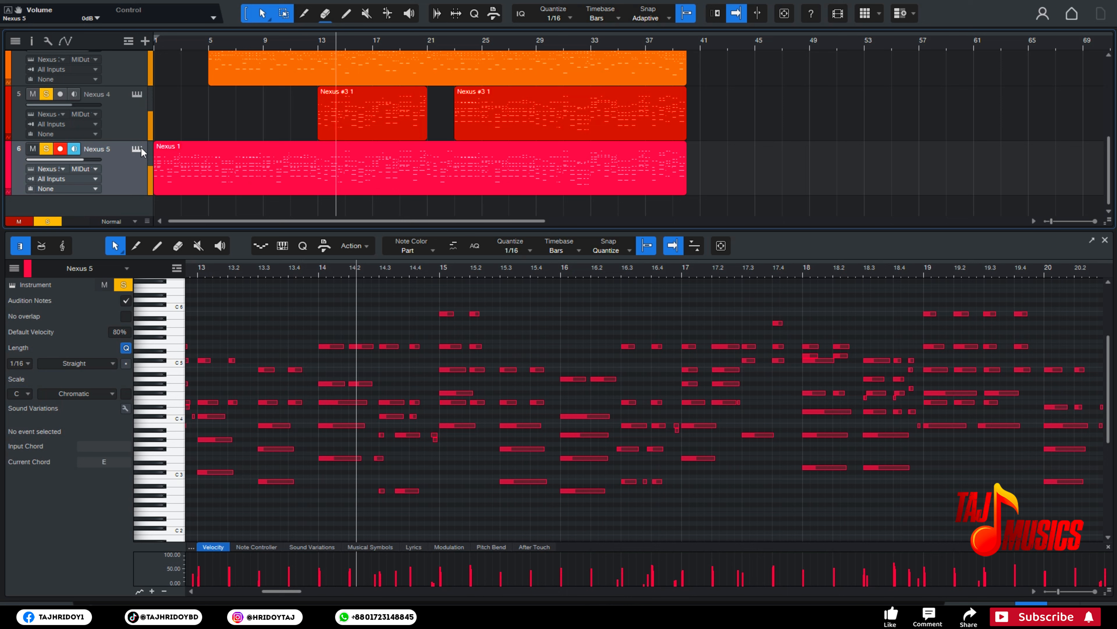
left_click(457, 40)
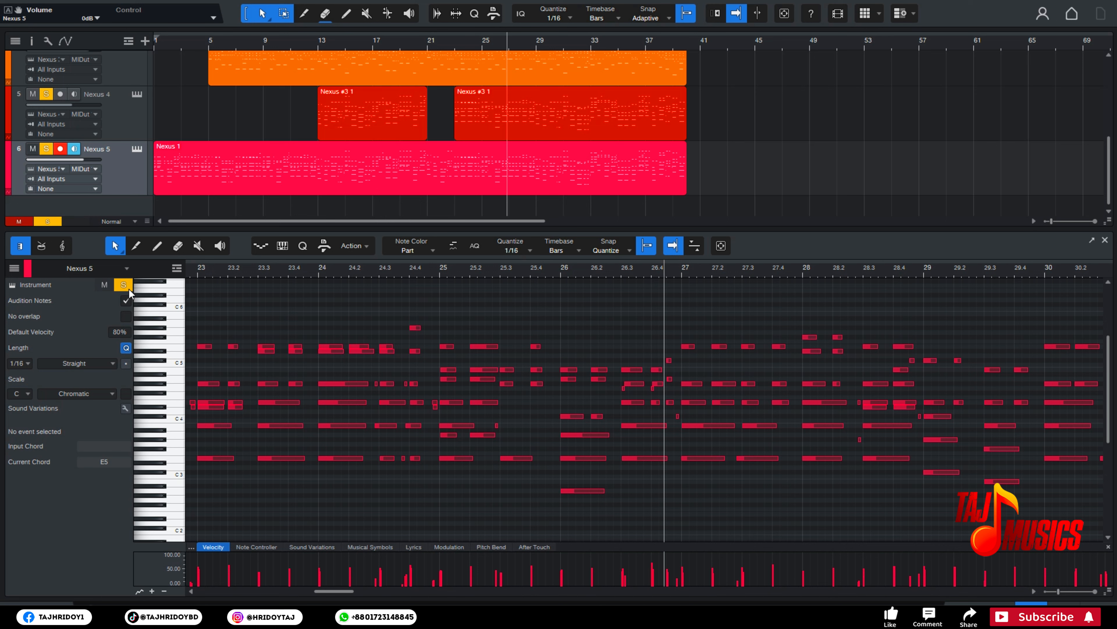
- Enlarge the arrangement area to look over the Nexus tracks, and close the note editor
left_click_drag(390, 232, 390, 303)
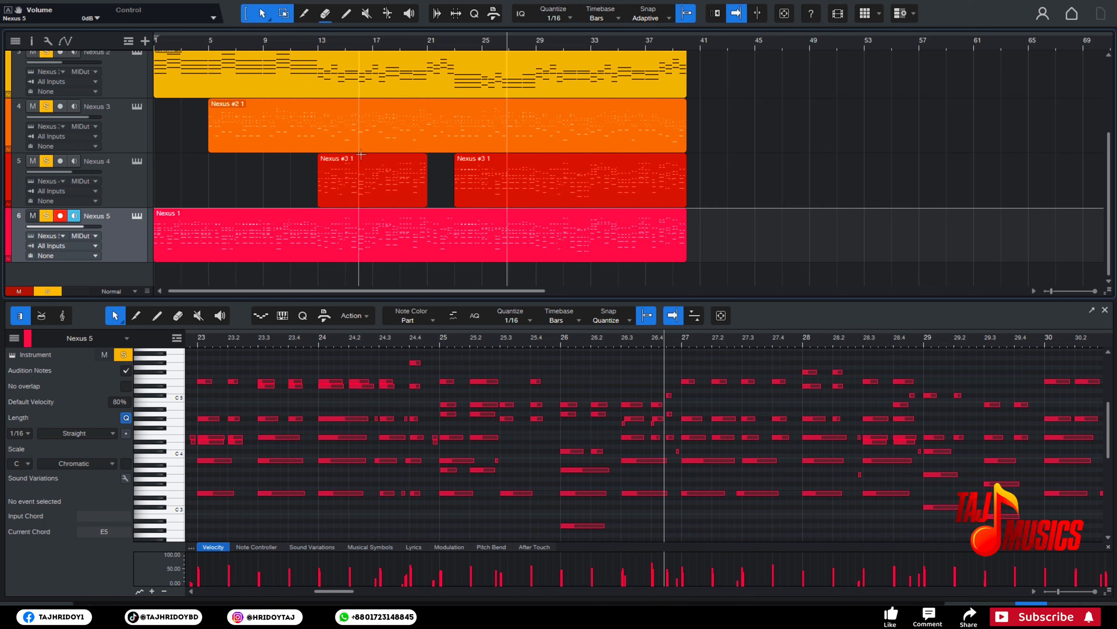
scroll(361, 154, "up", 3)
scroll(362, 154, "down", 3)
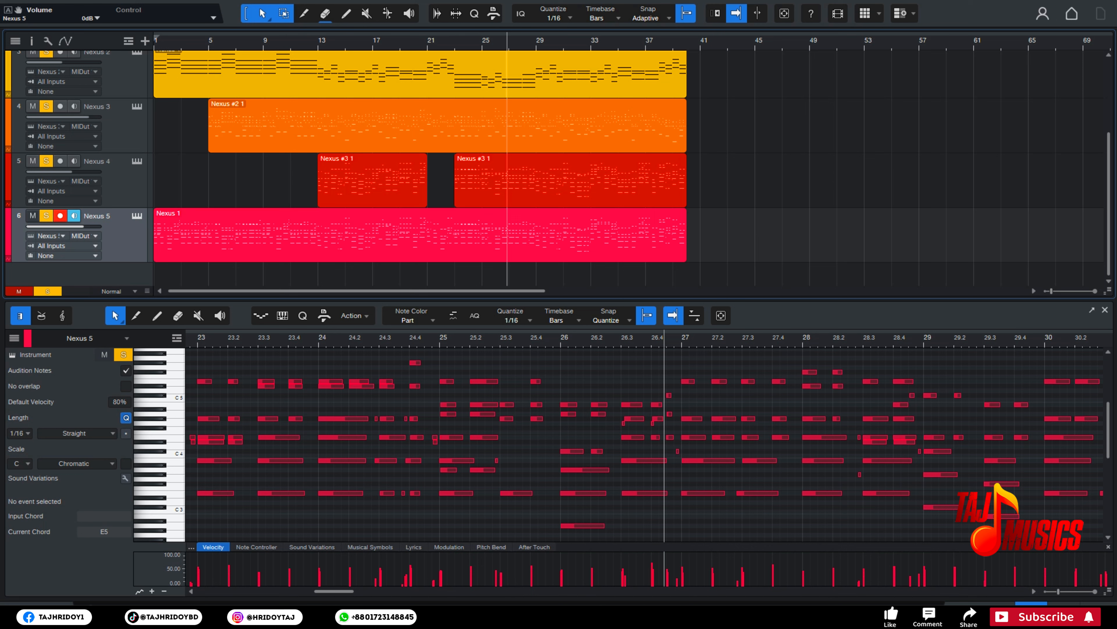
right_click(88, 283)
left_click(124, 244)
mouse_move(165, 300)
left_mouse_down()
mouse_move(165, 361)
mouse_move(166, 303)
left_mouse_up()
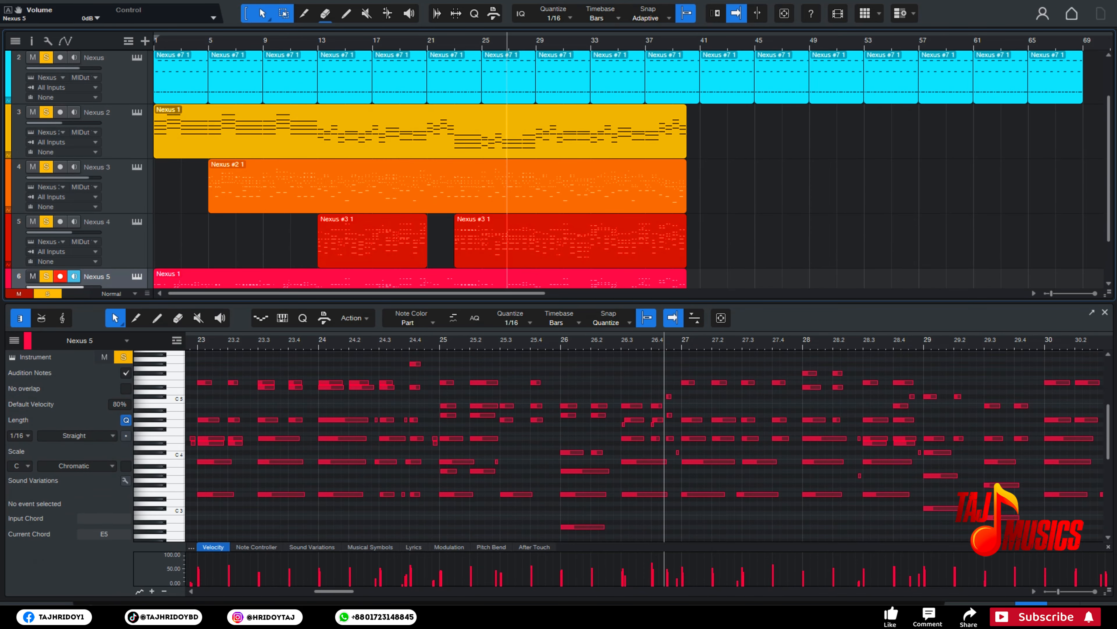
key("F2")
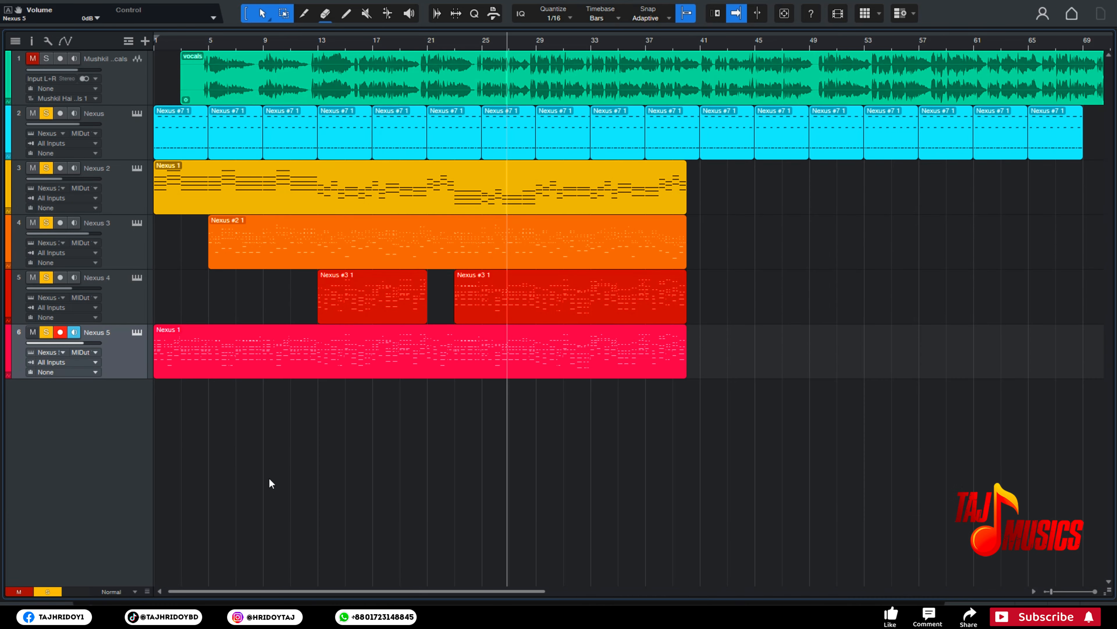
- Duplicate the Nexus 5 track completely and delete the copied clip from the new Nexus 6 track
right_click(125, 373)
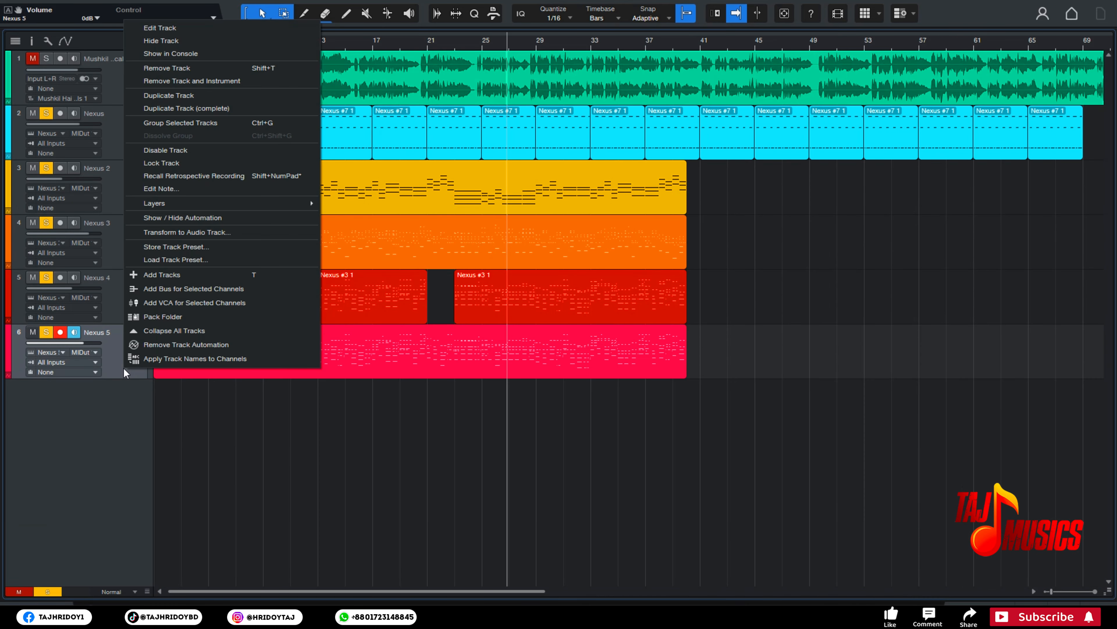
left_click(220, 115)
left_click(310, 407)
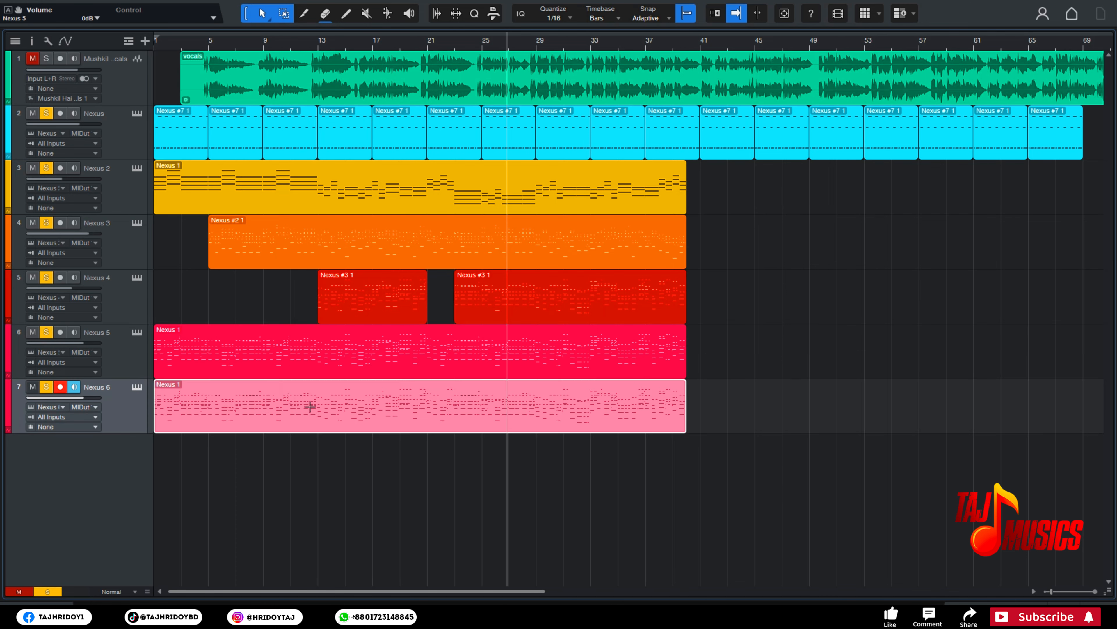
key("Delete")
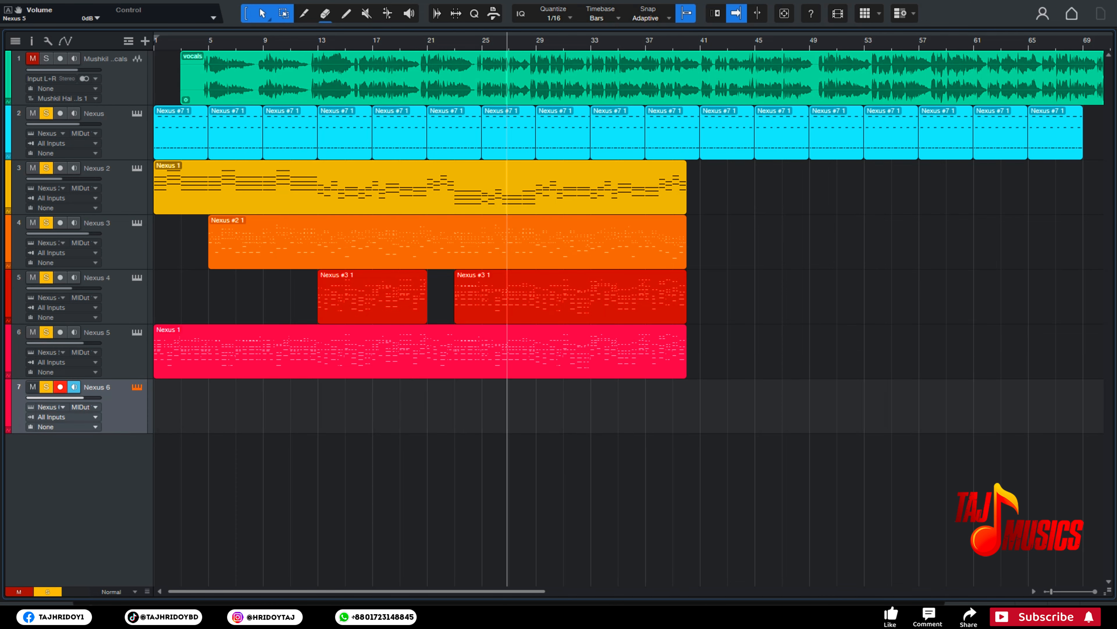